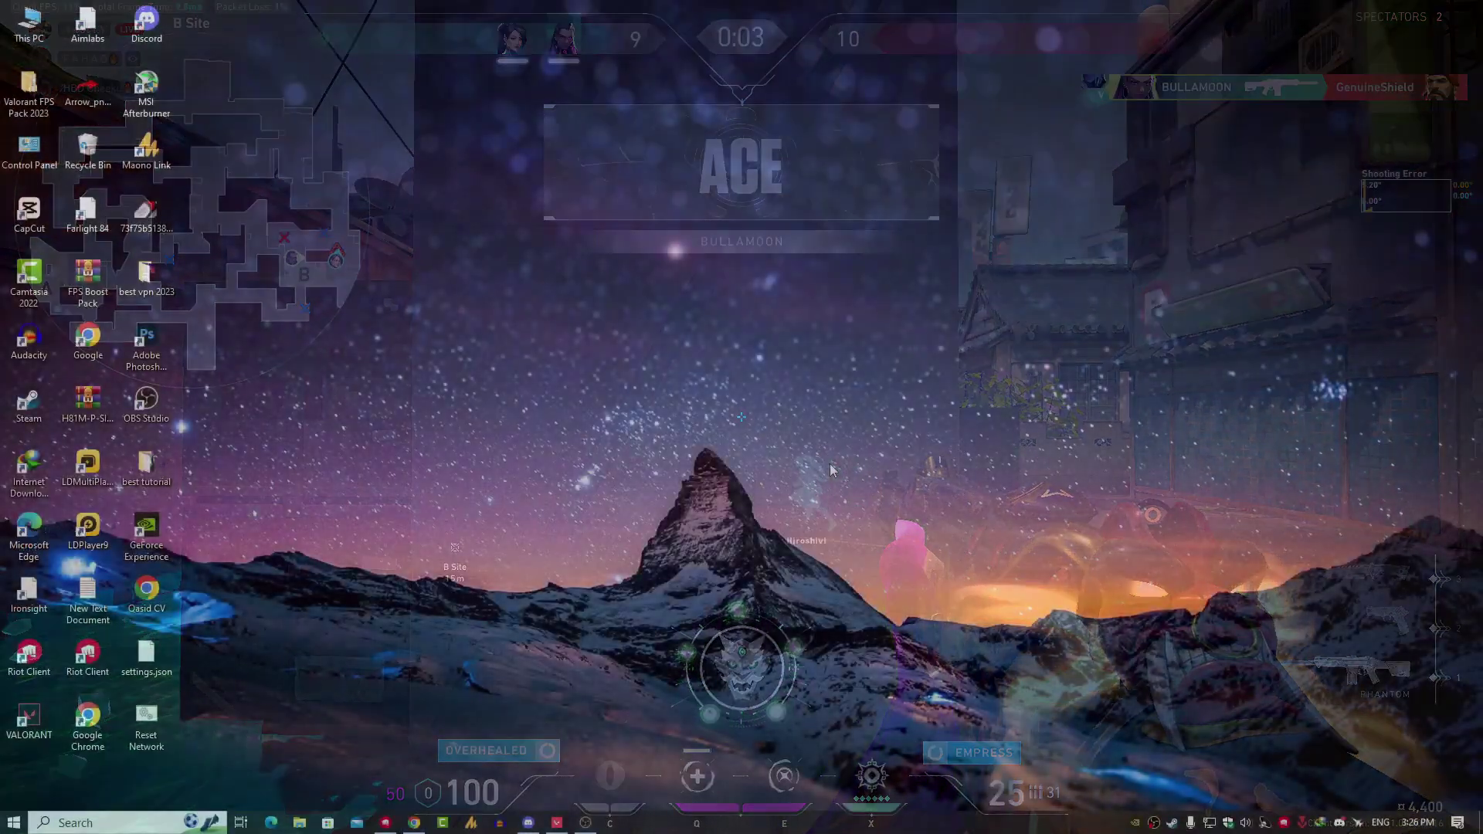
Open the NVIDIA Control Panel and set the image settings to use my preference emphasizing Performance.
right_click(830, 467)
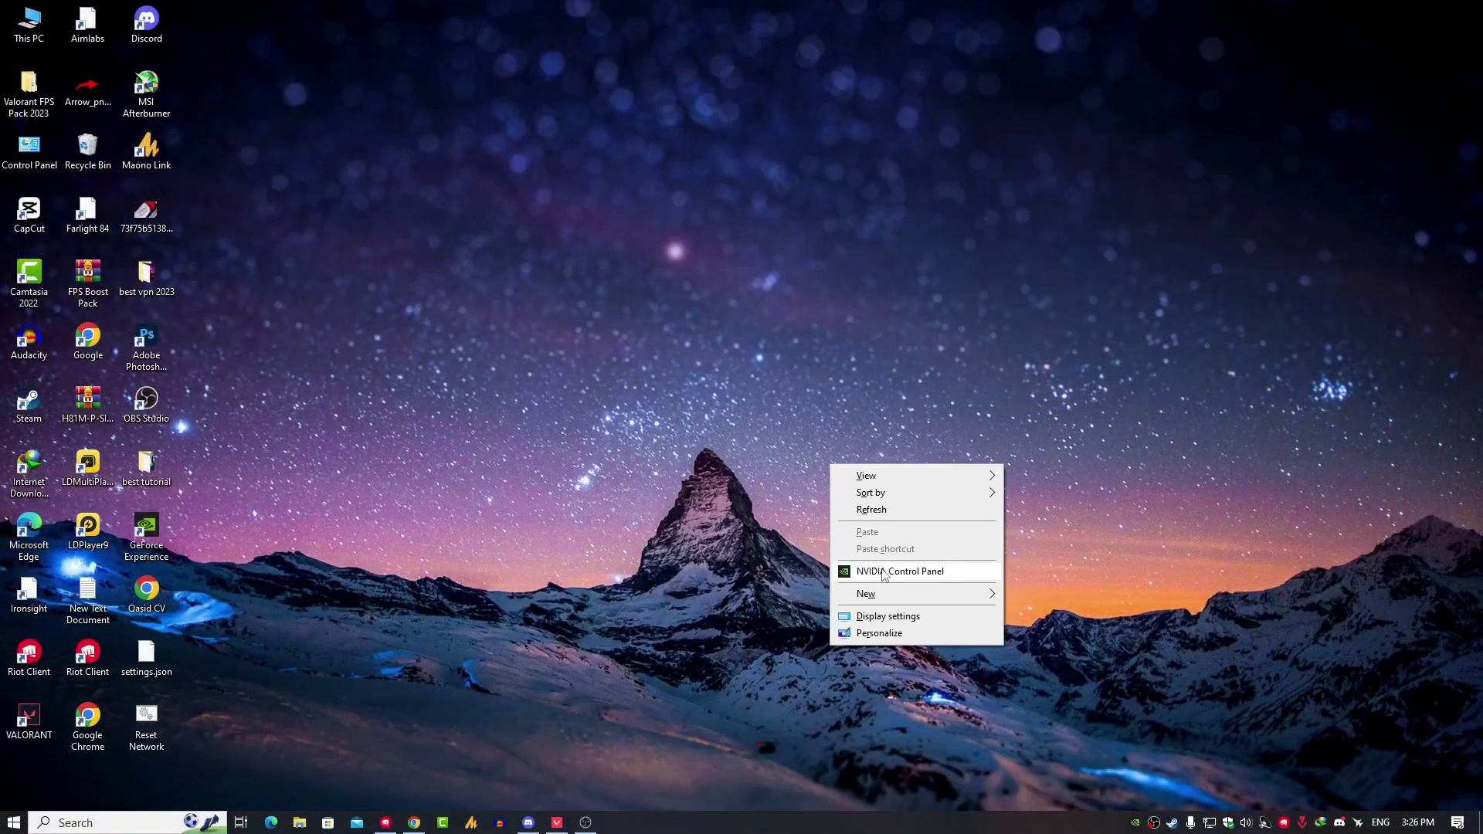
left_click(944, 573)
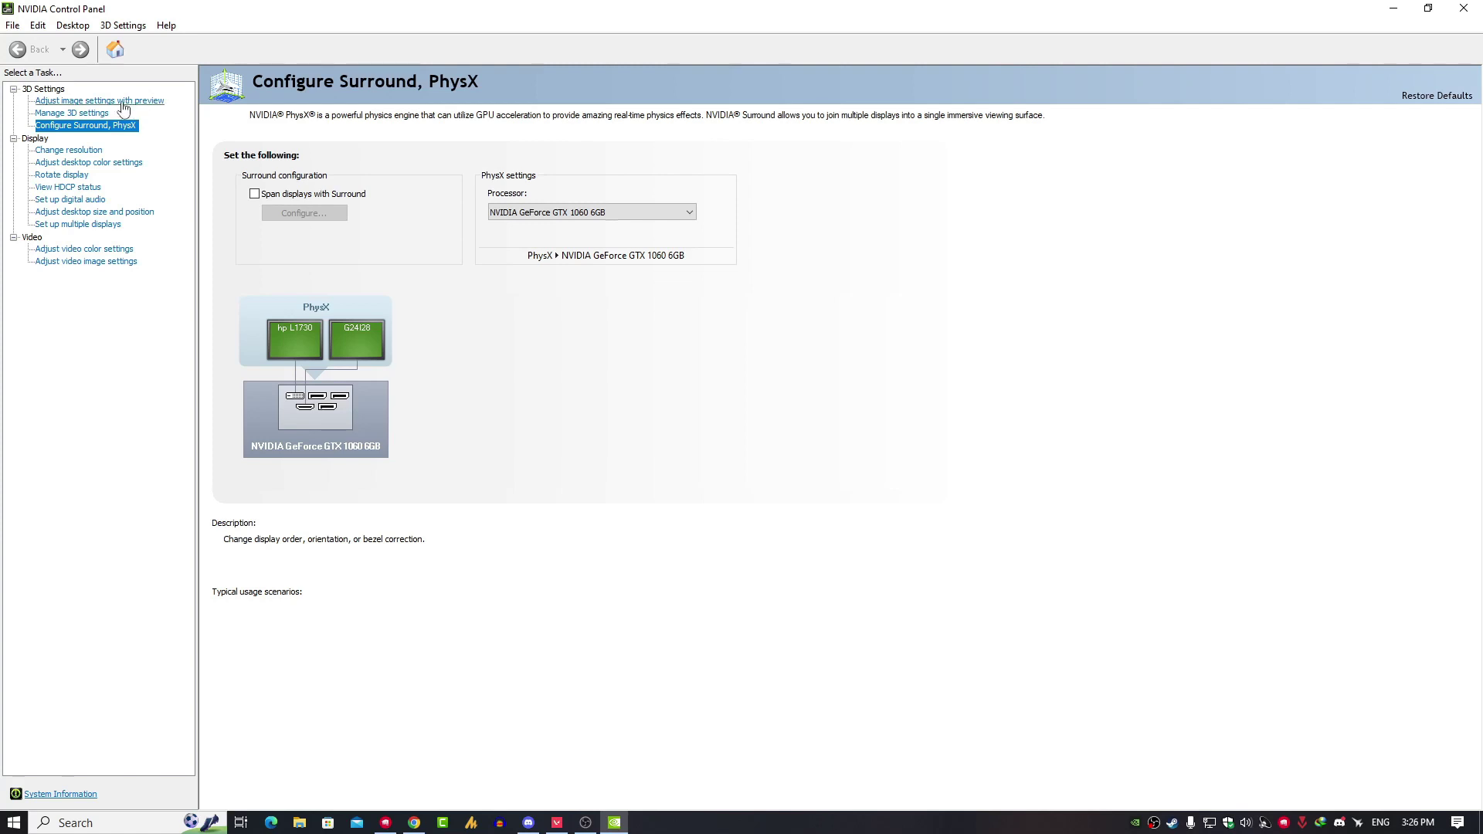
left_click(112, 104)
left_click(139, 102)
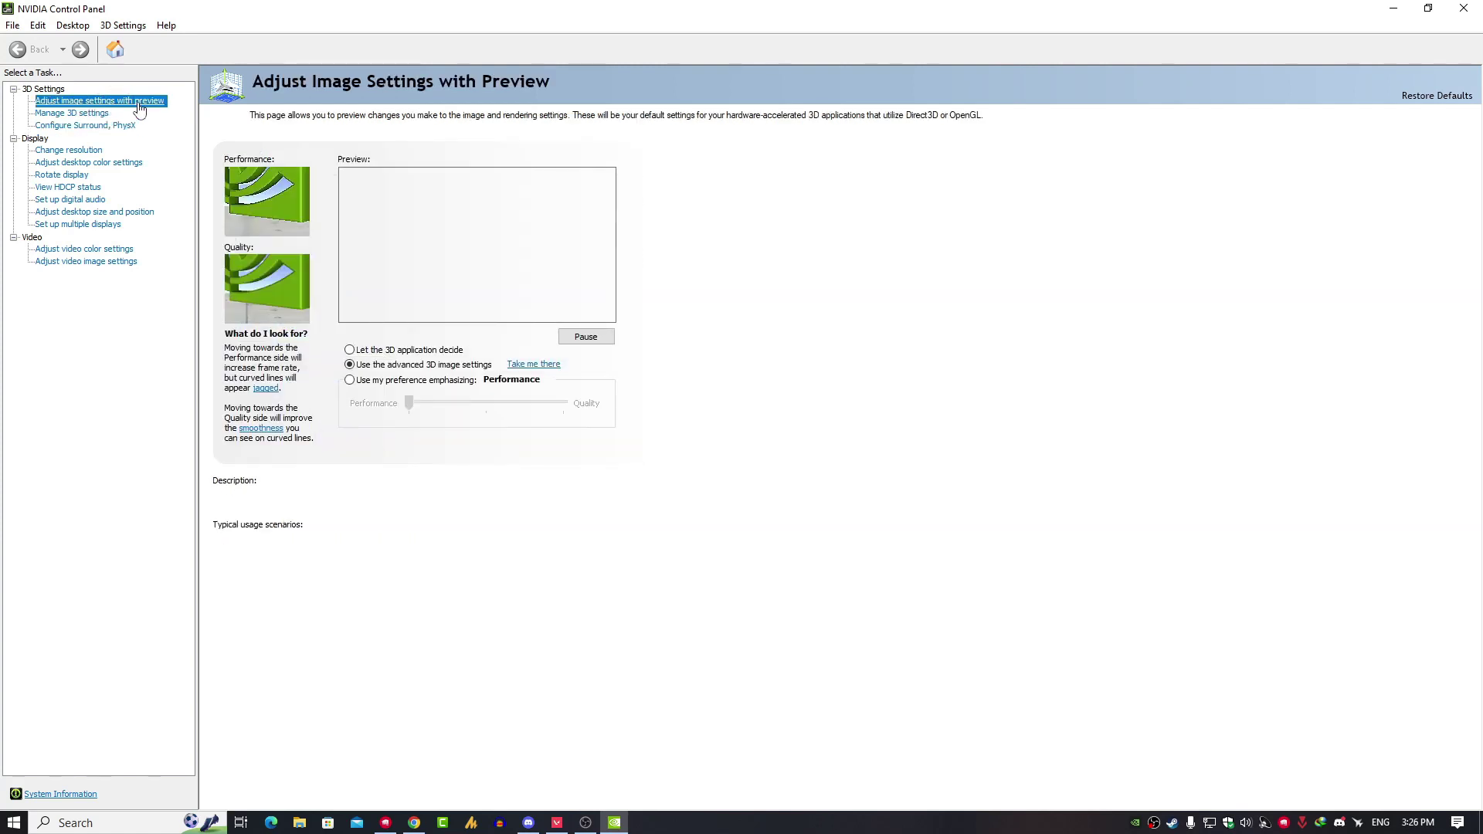
left_click(350, 382)
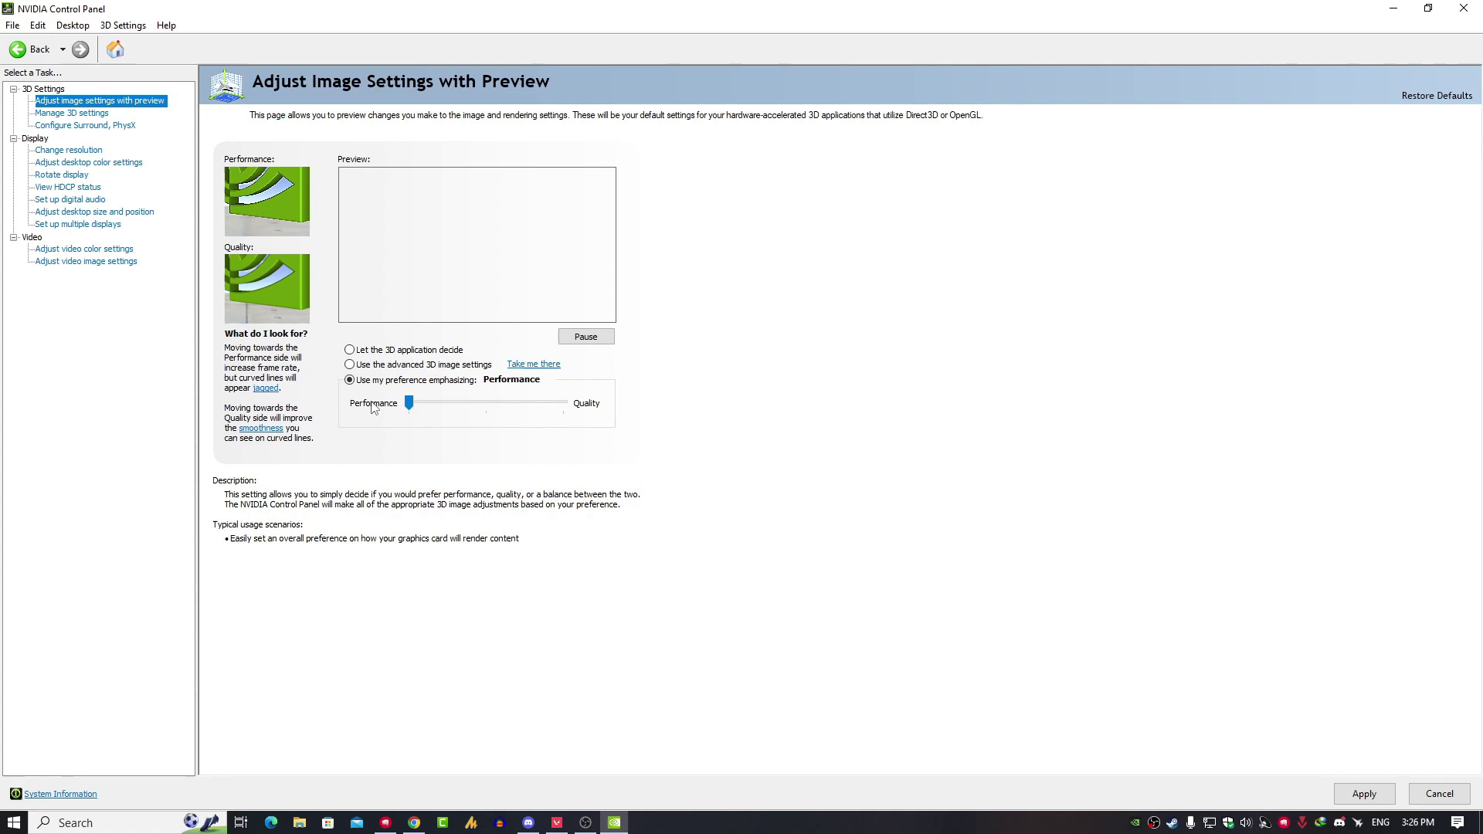
Restore Valorant's program-specific 3D settings to their defaults and accept the reset.
left_click(82, 116)
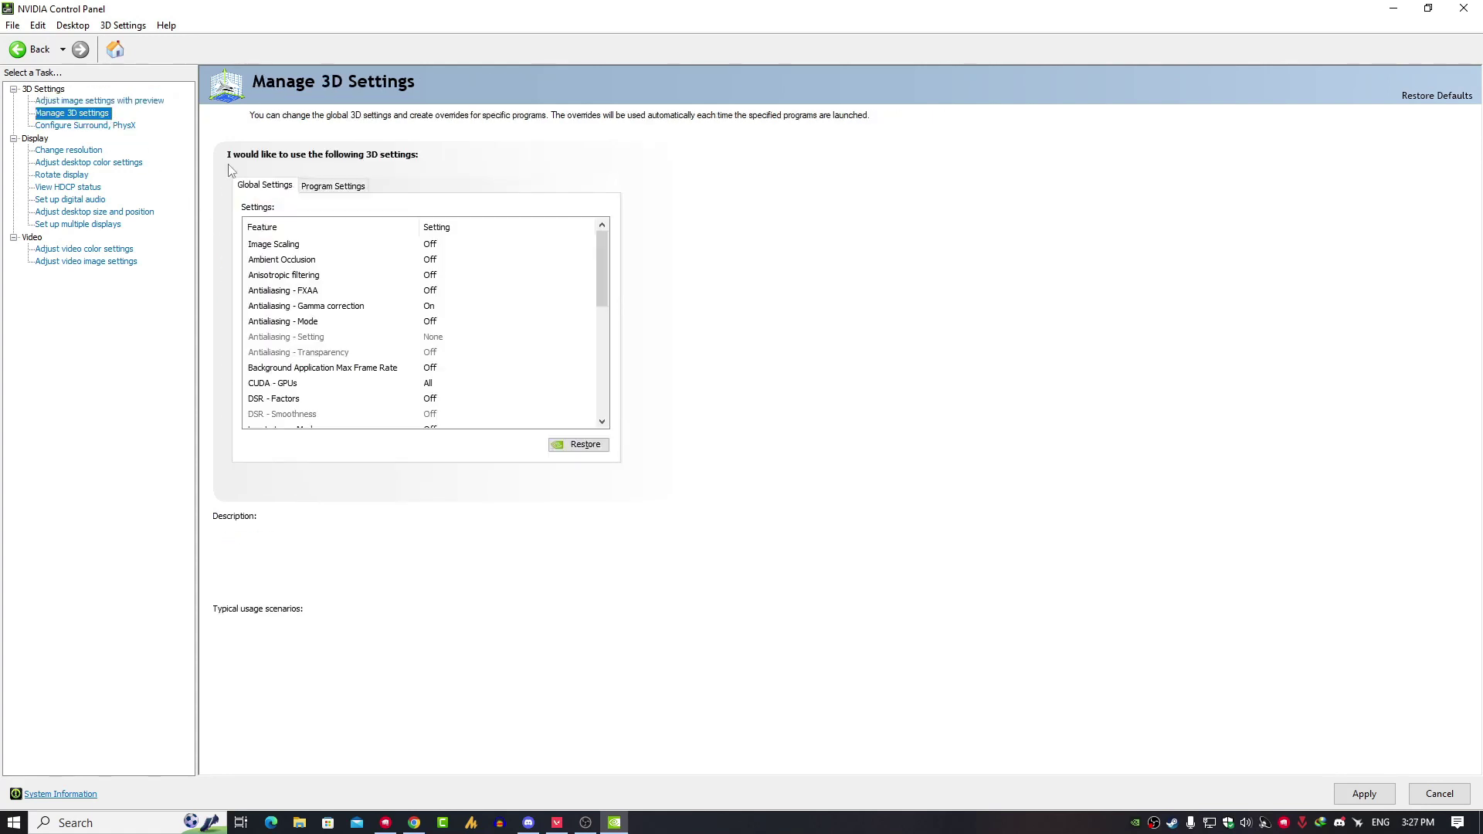
left_click(316, 186)
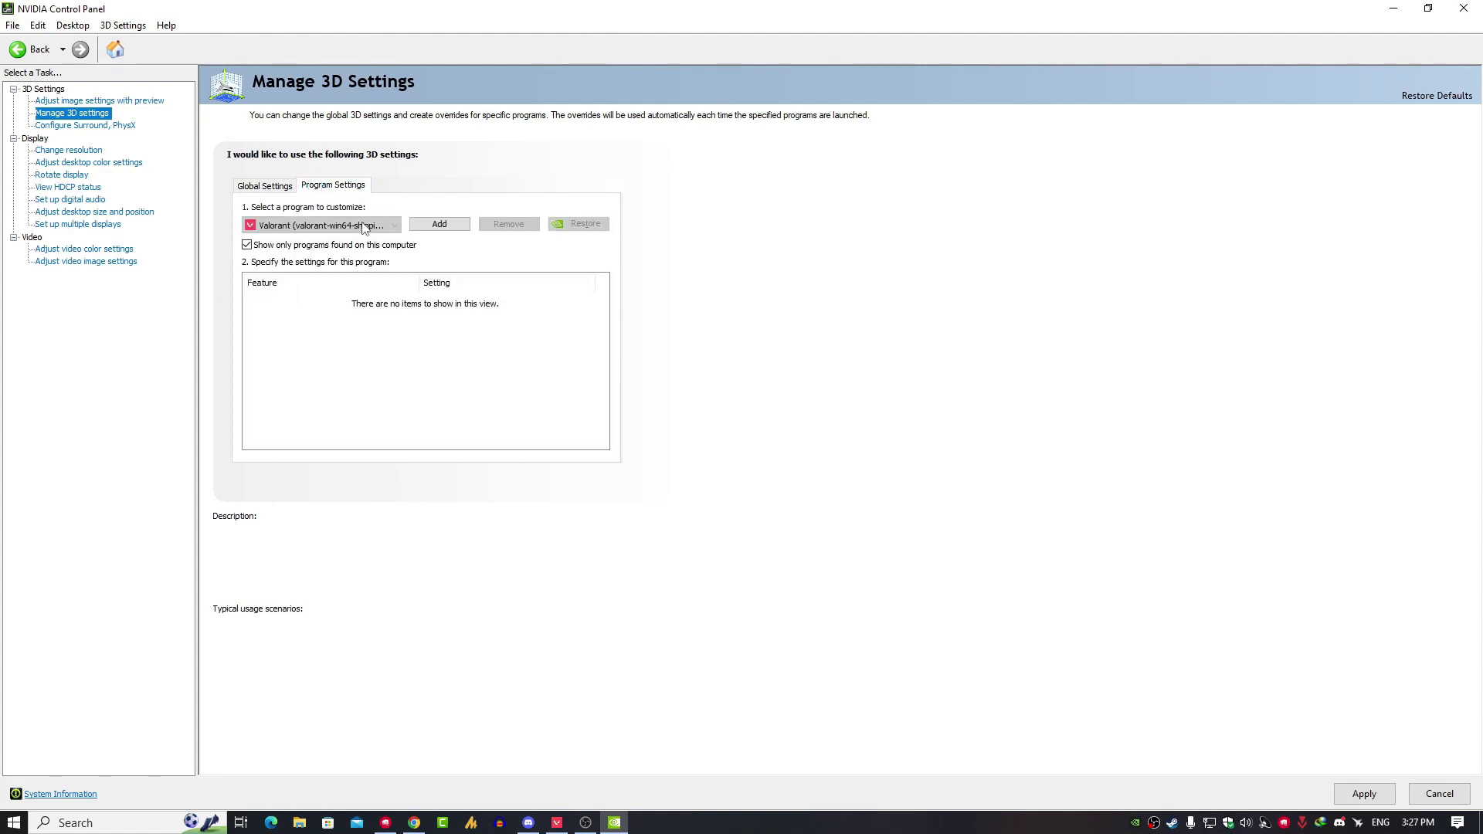
left_click(575, 225)
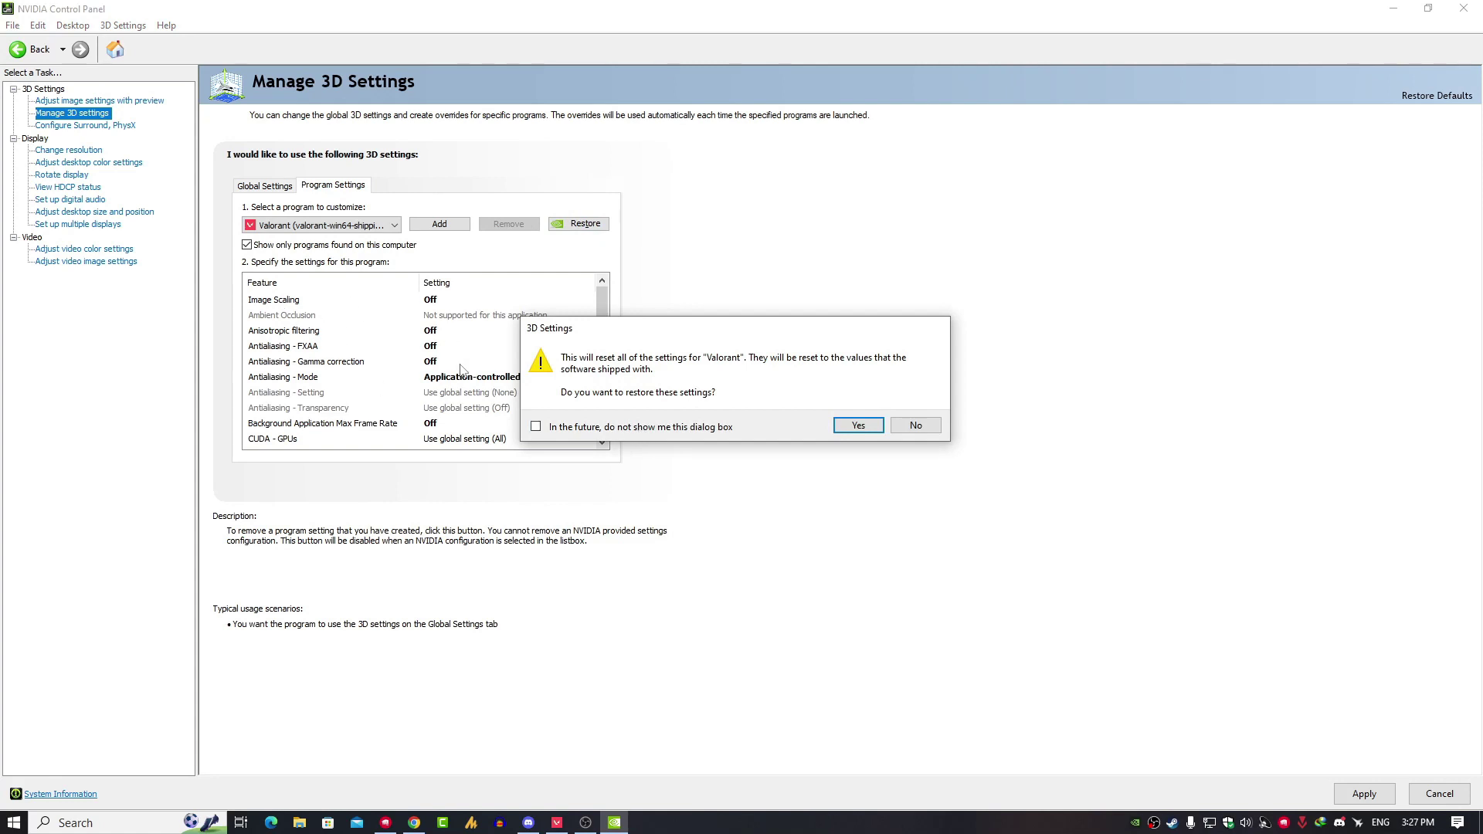
left_click(855, 426)
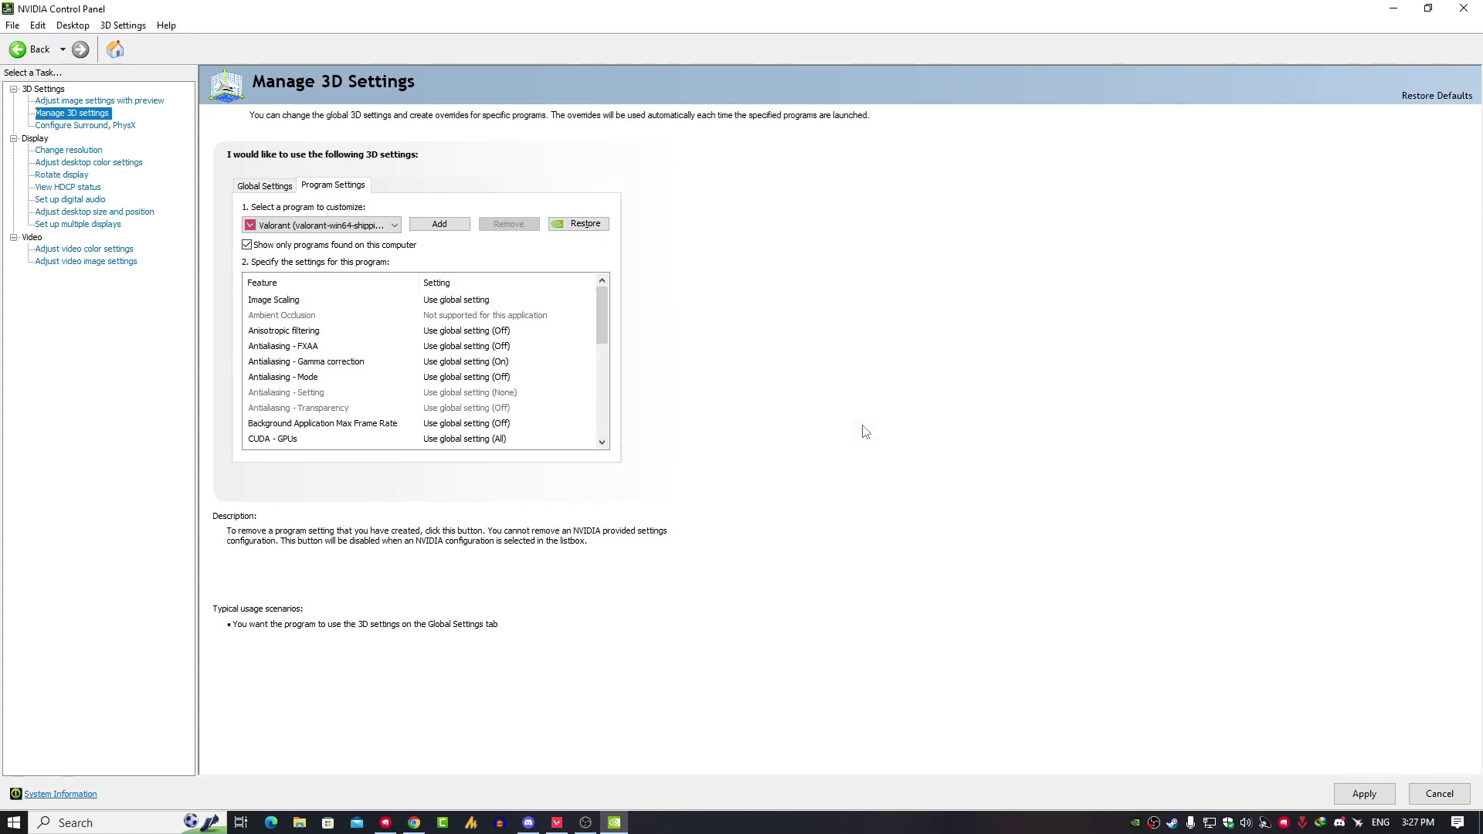
Start adding a program to customize and select VALORANT among the recently used programs.
left_click(373, 227)
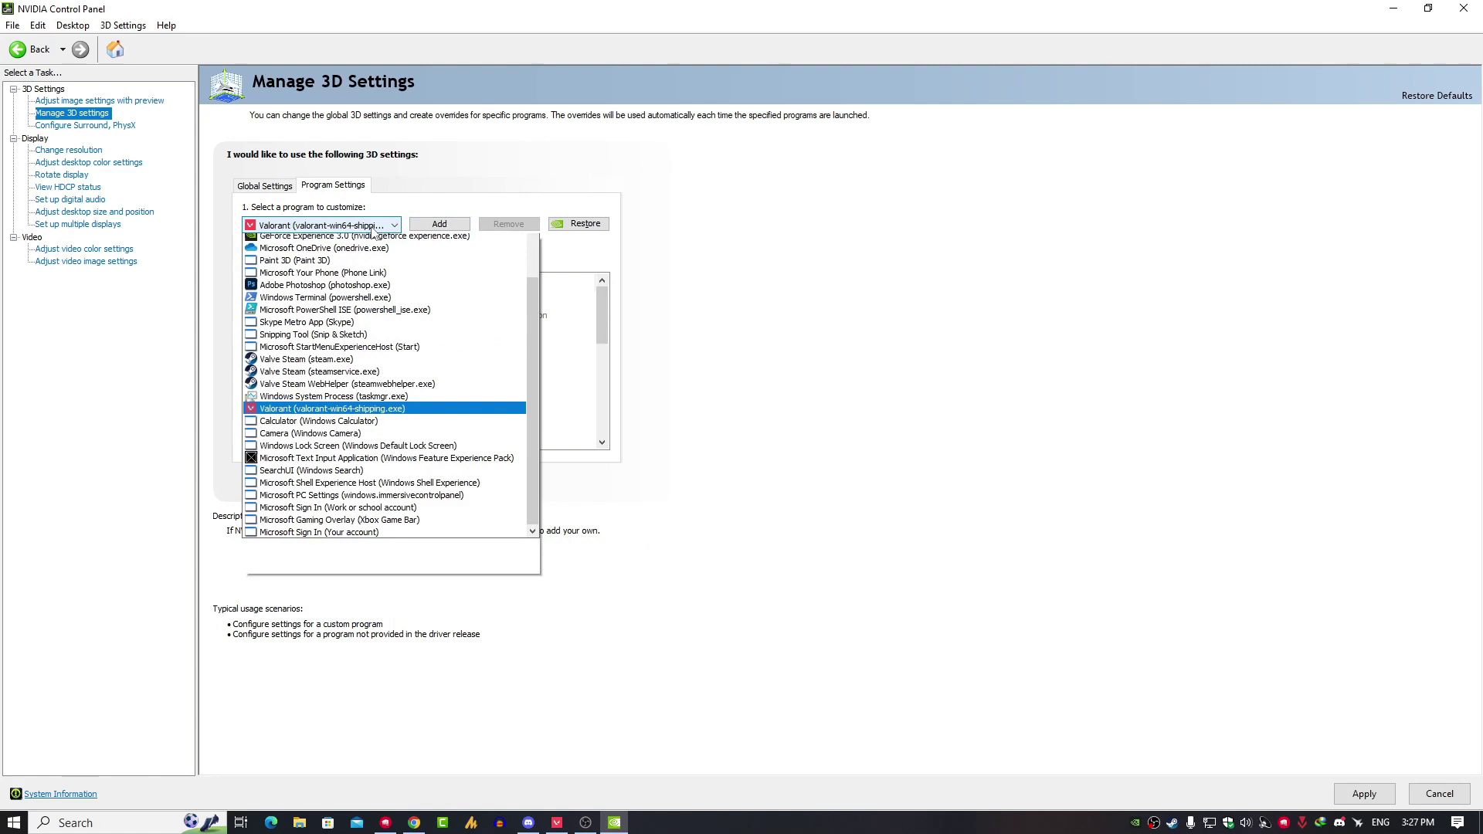
left_click(374, 230)
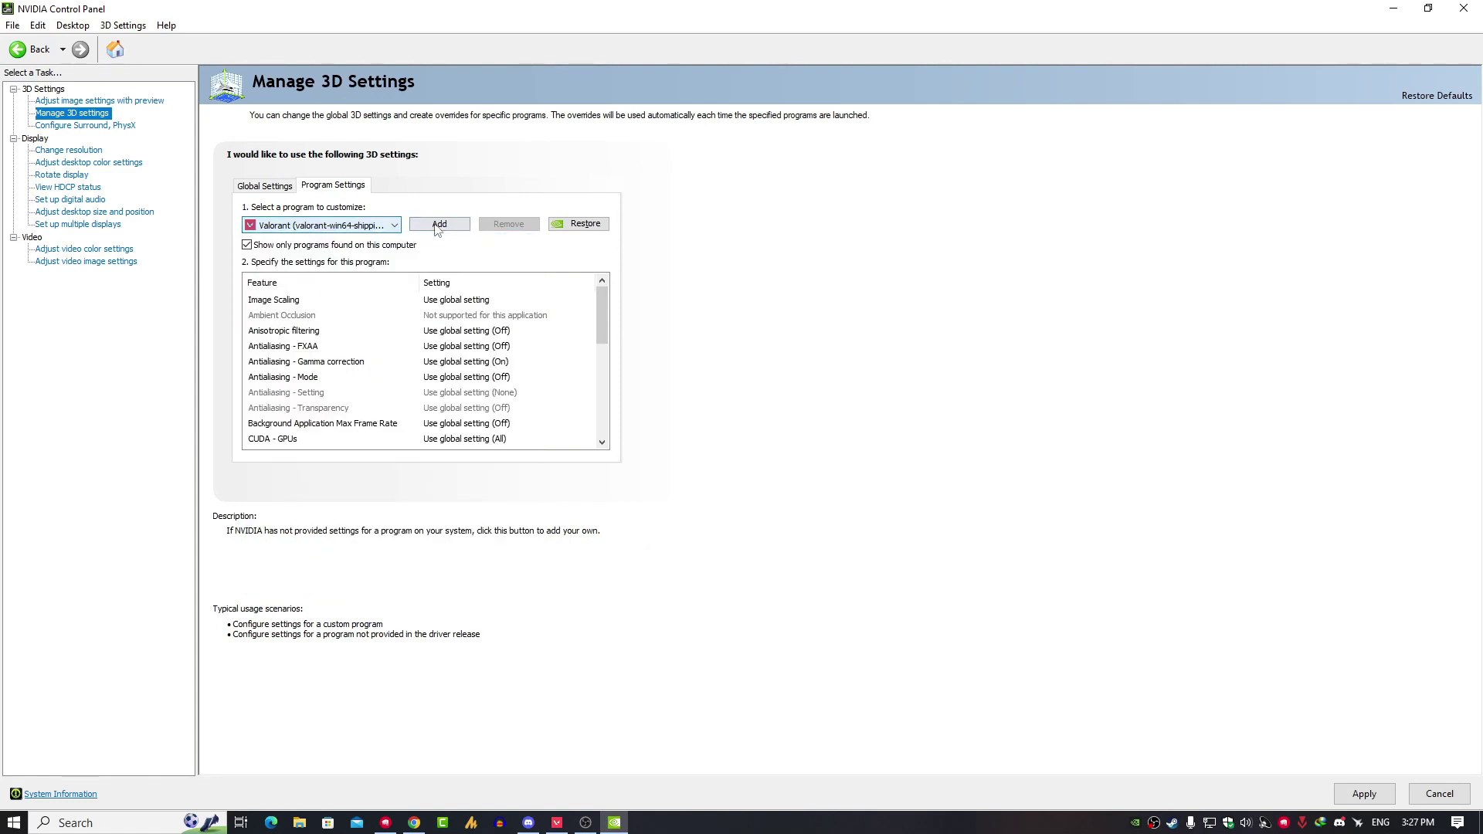
left_click(438, 226)
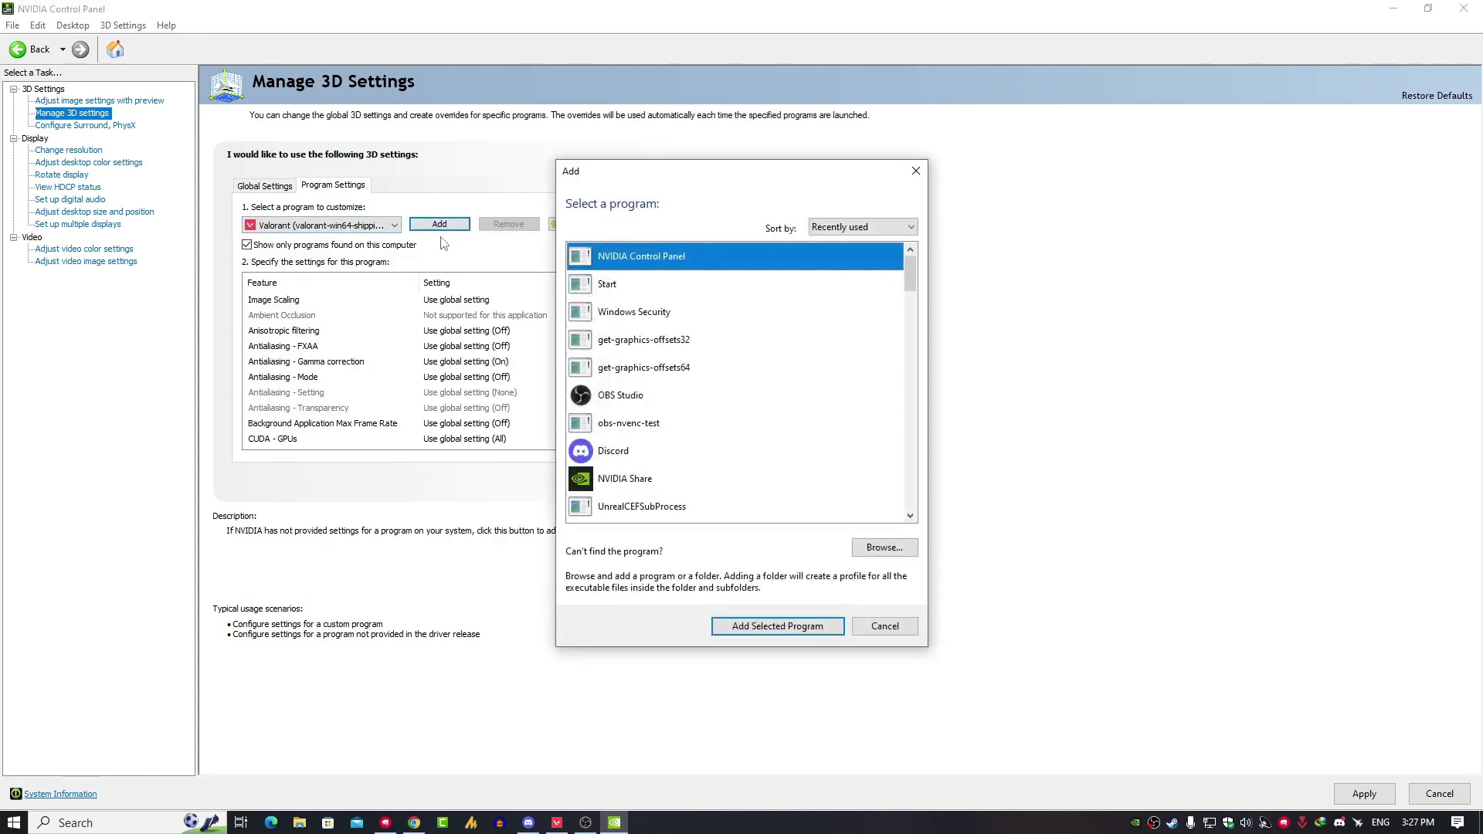
scroll(714, 411, "down", 2)
left_click(680, 423)
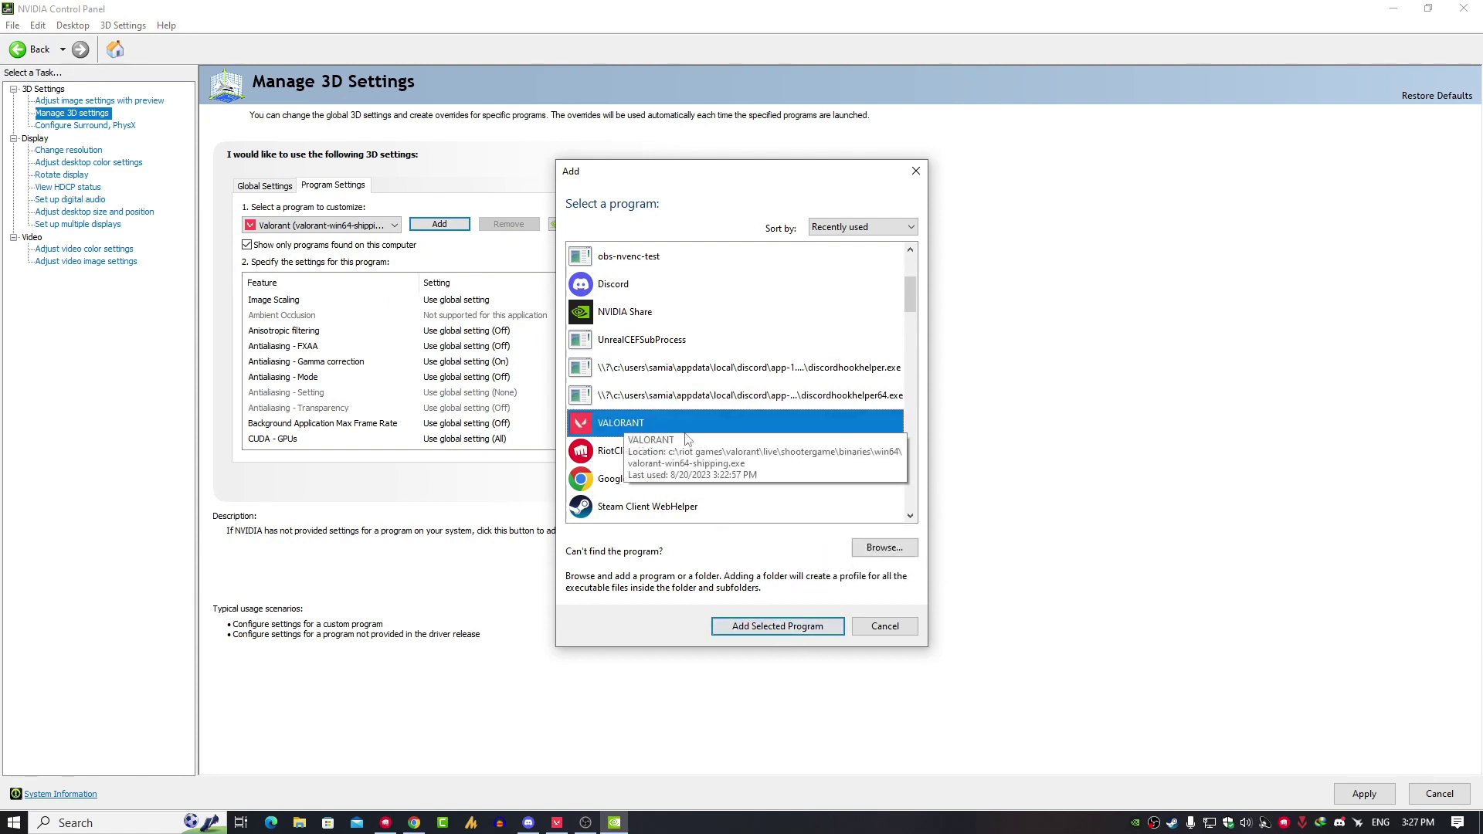
Browse to C:\Riot Games\VALORANT\live and add the VALORANT executable as the program to customize.
left_click(885, 547)
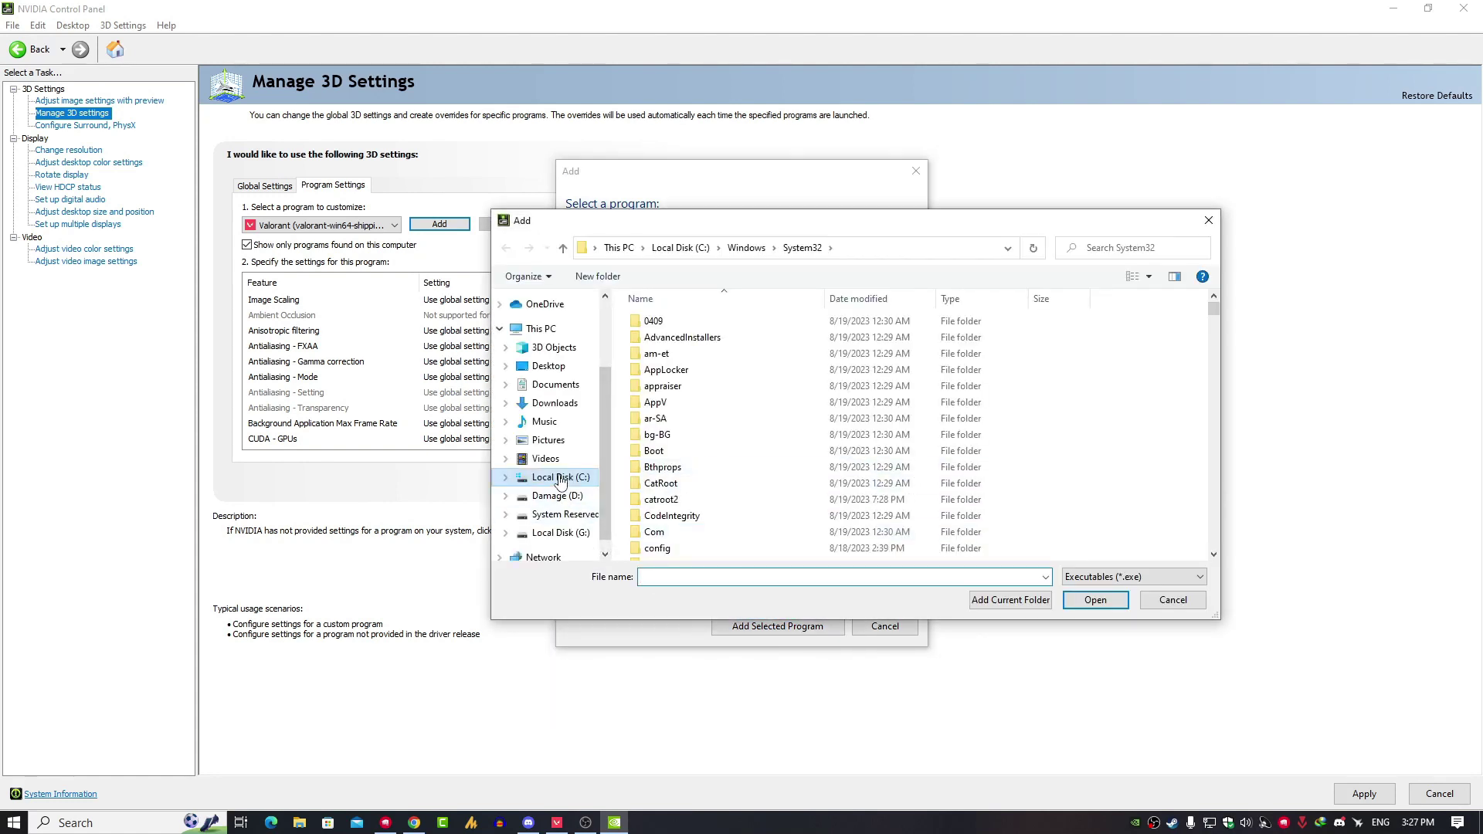
left_click(560, 477)
left_click(695, 373)
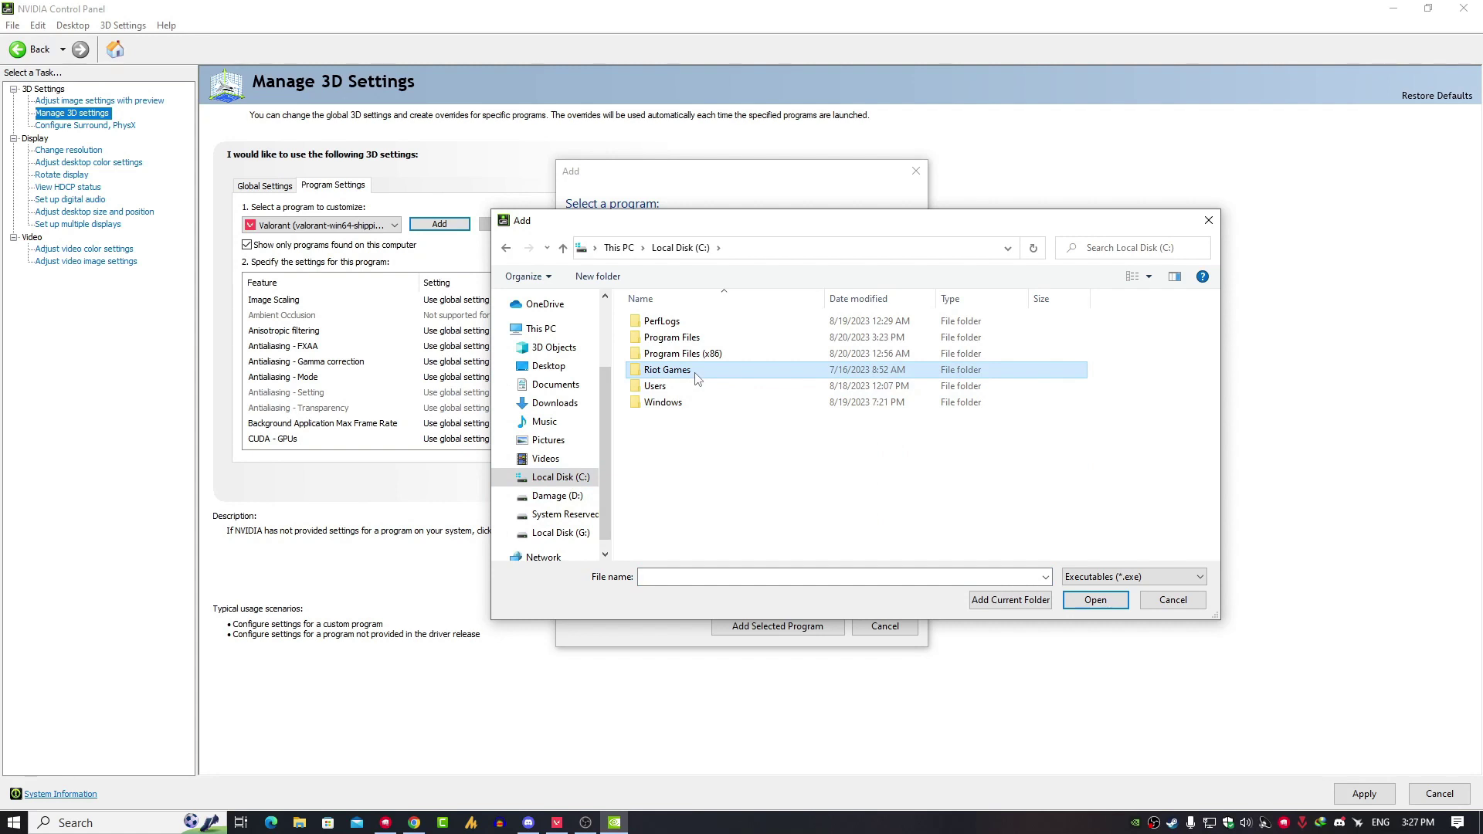
double_click(698, 374)
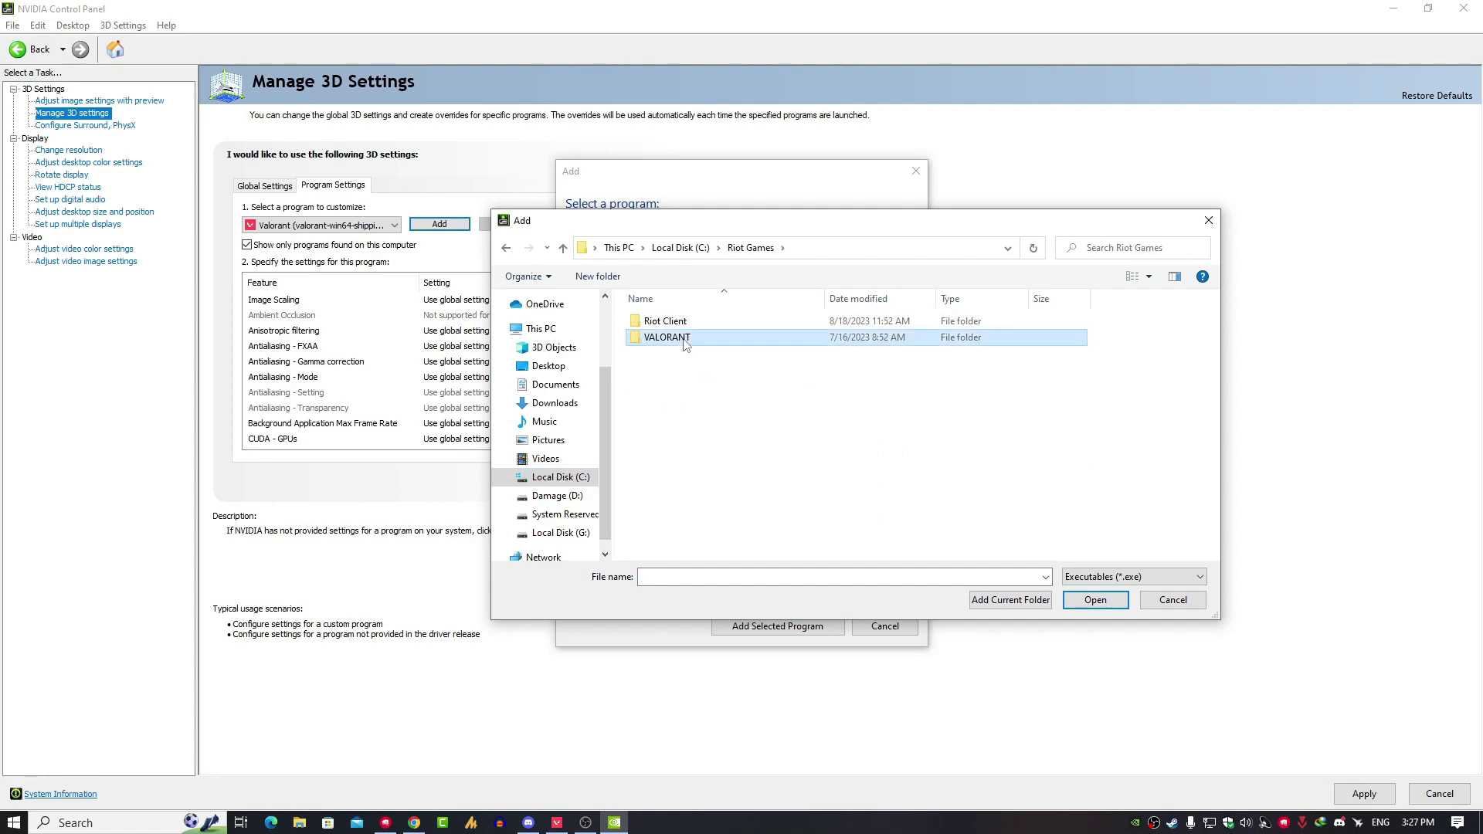
double_click(684, 340)
double_click(680, 327)
left_click(679, 360)
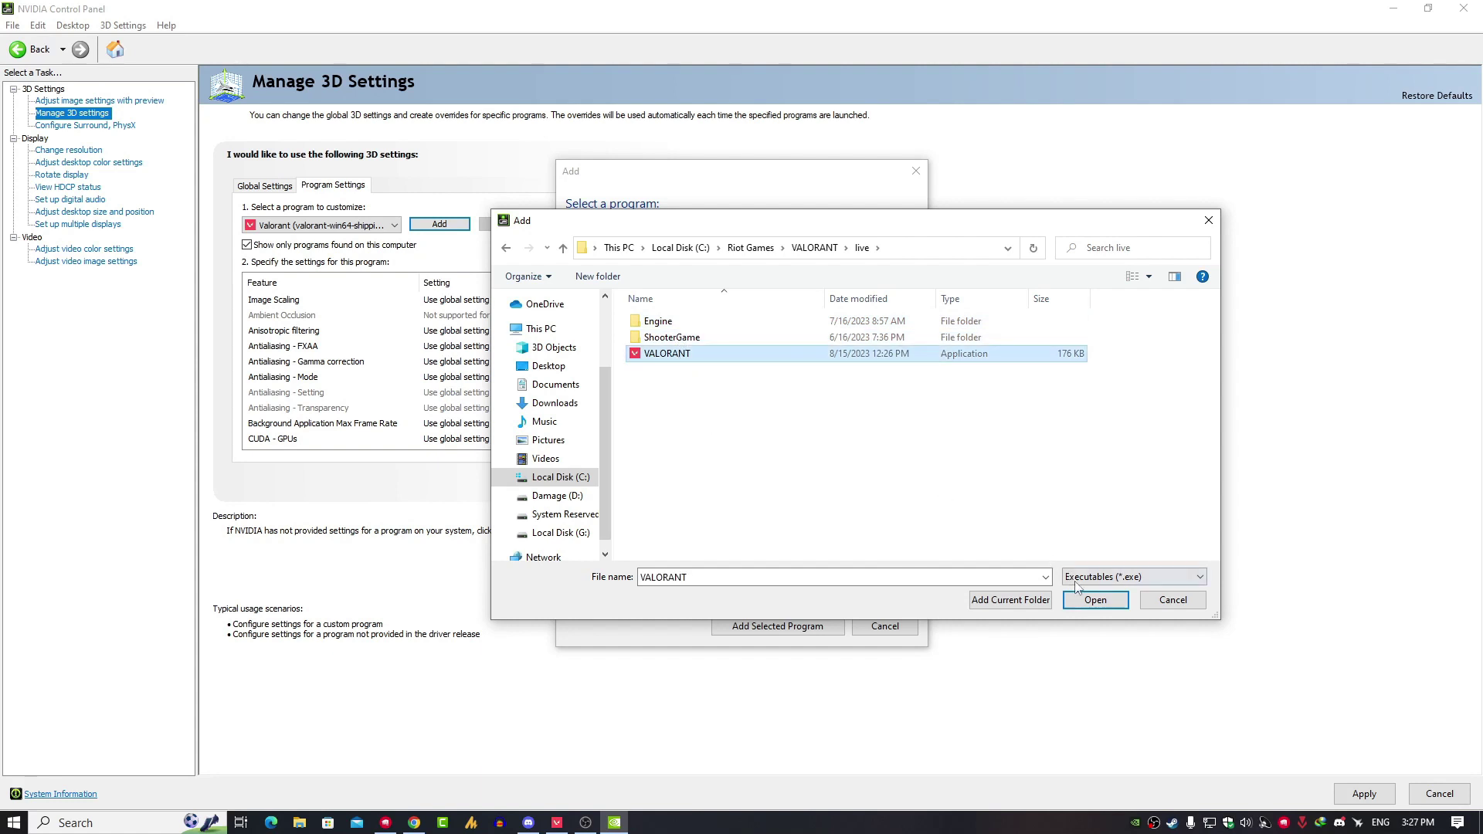
left_click(1095, 600)
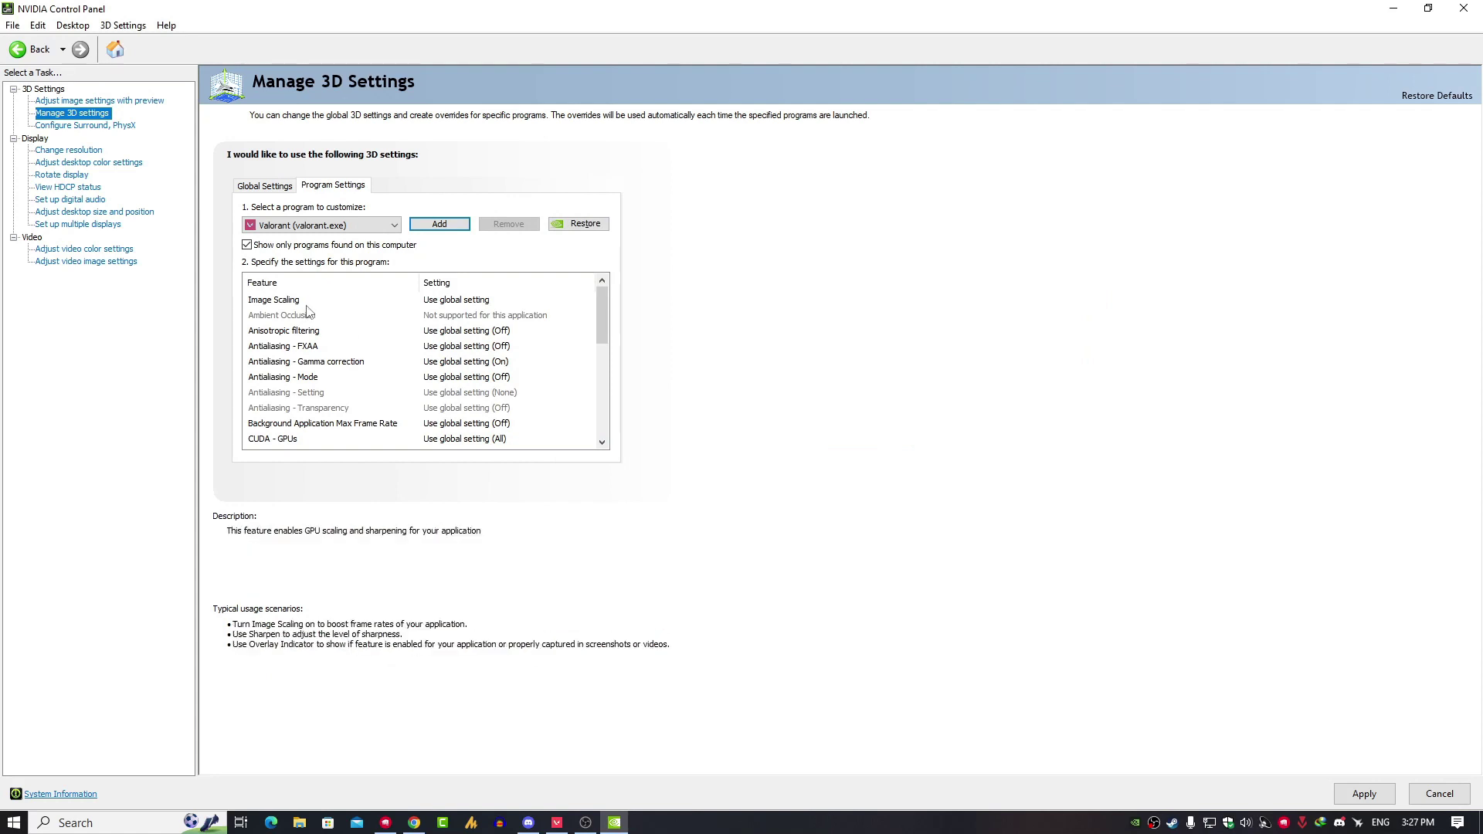
Set Image Scaling and Anisotropic filtering to Off for Valorant.
left_click(472, 301)
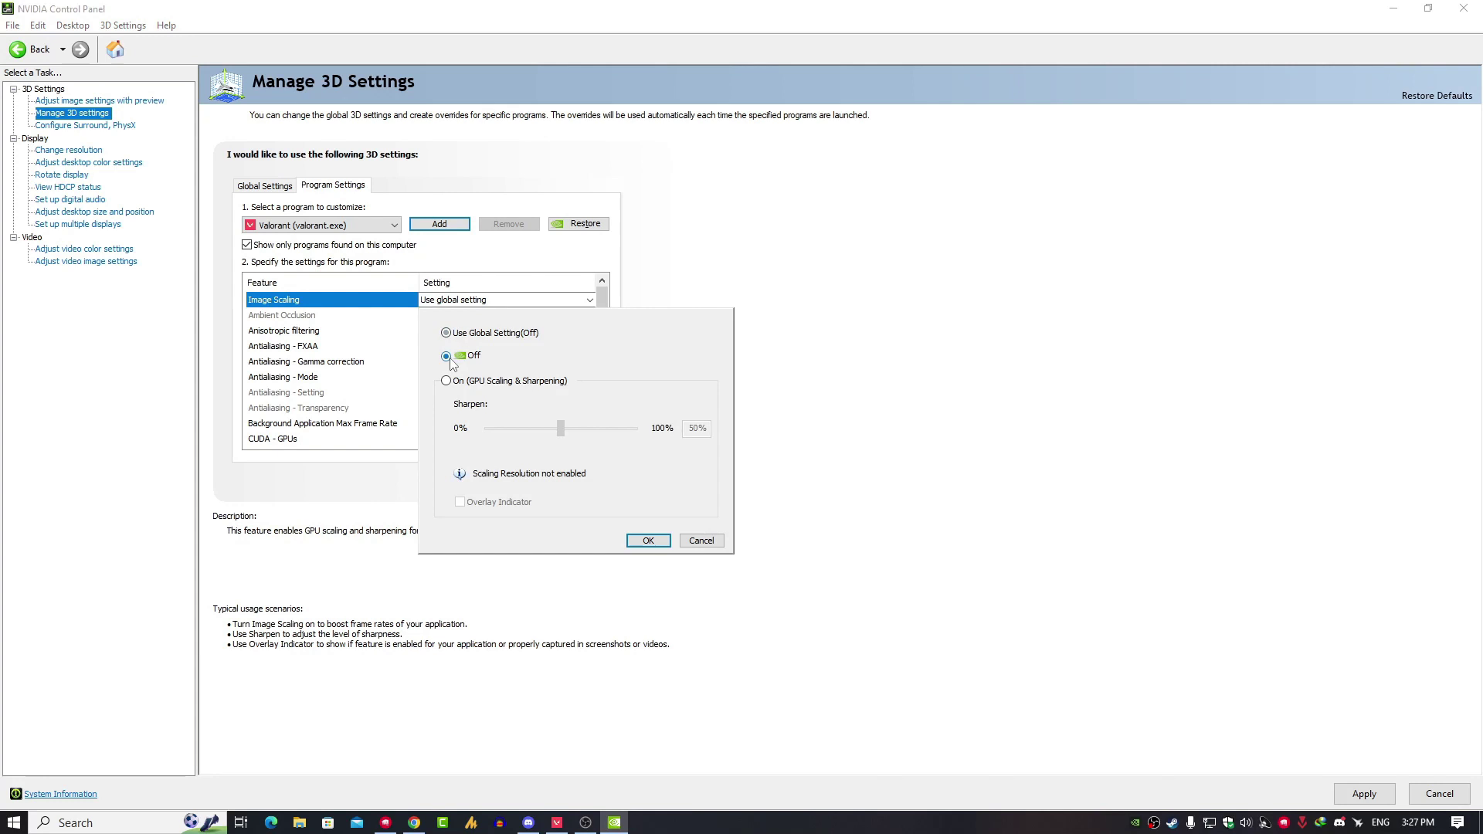
left_click(645, 541)
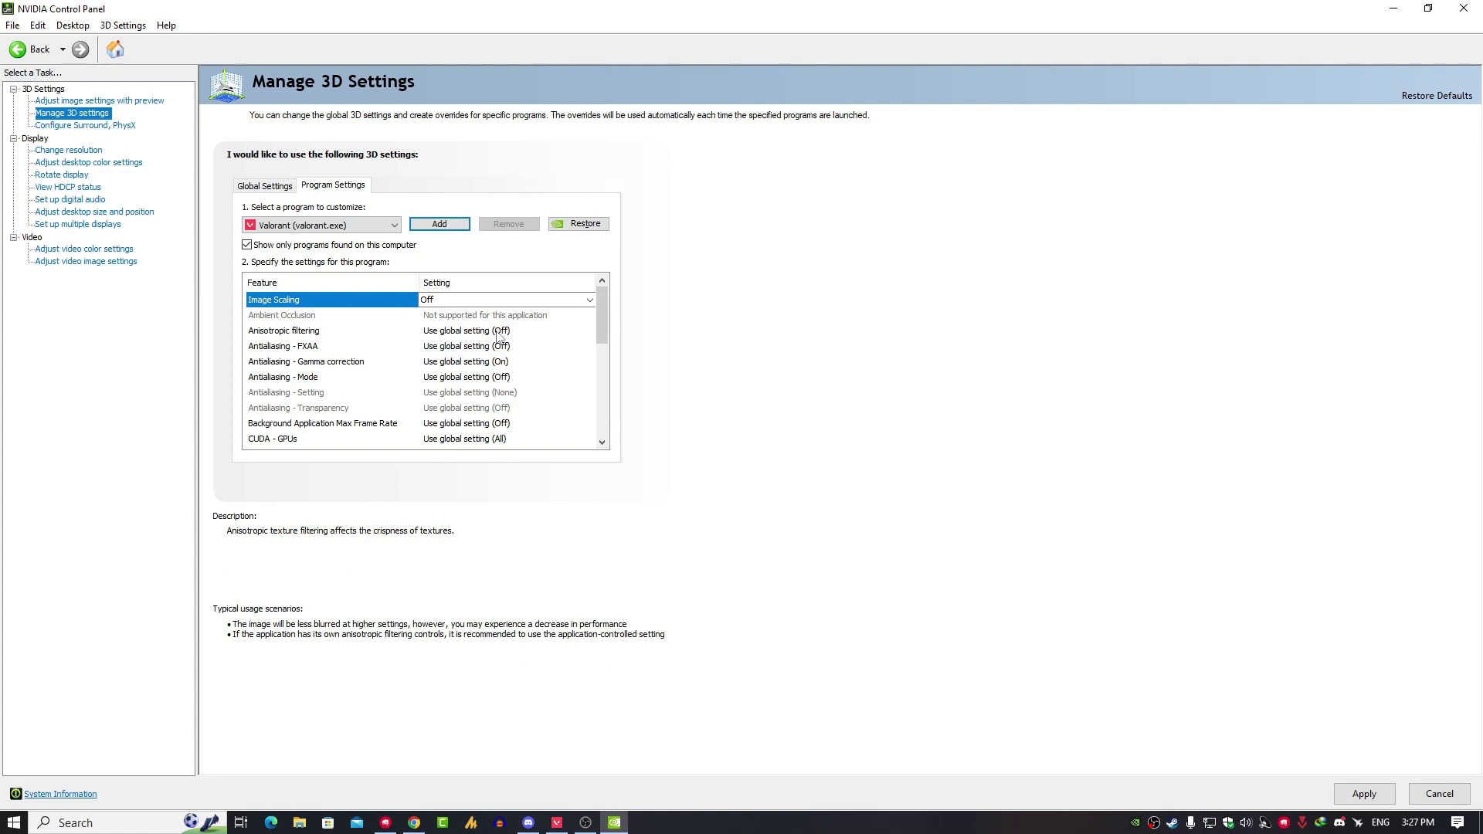
left_click(498, 338)
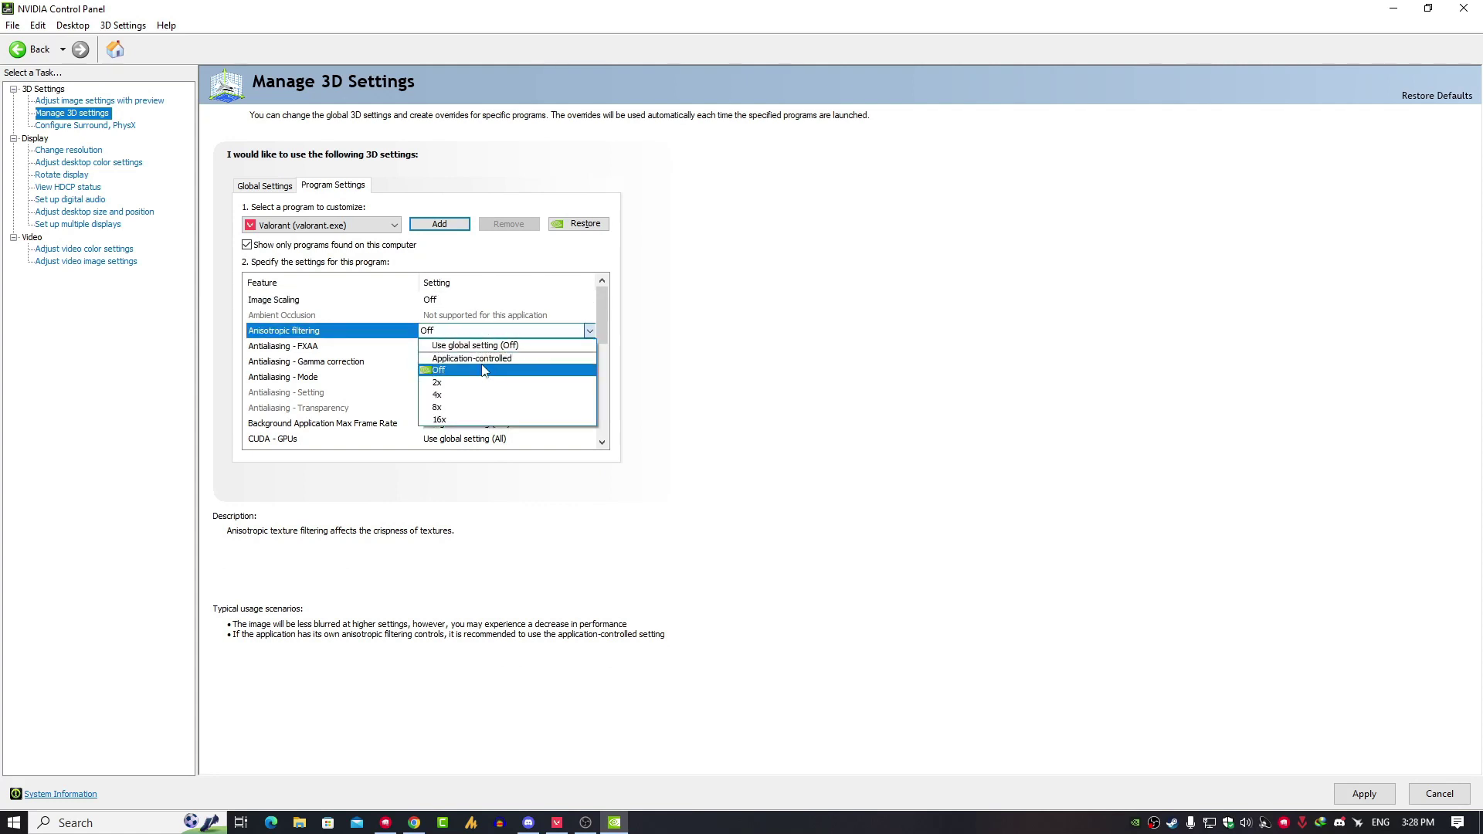
left_click(485, 371)
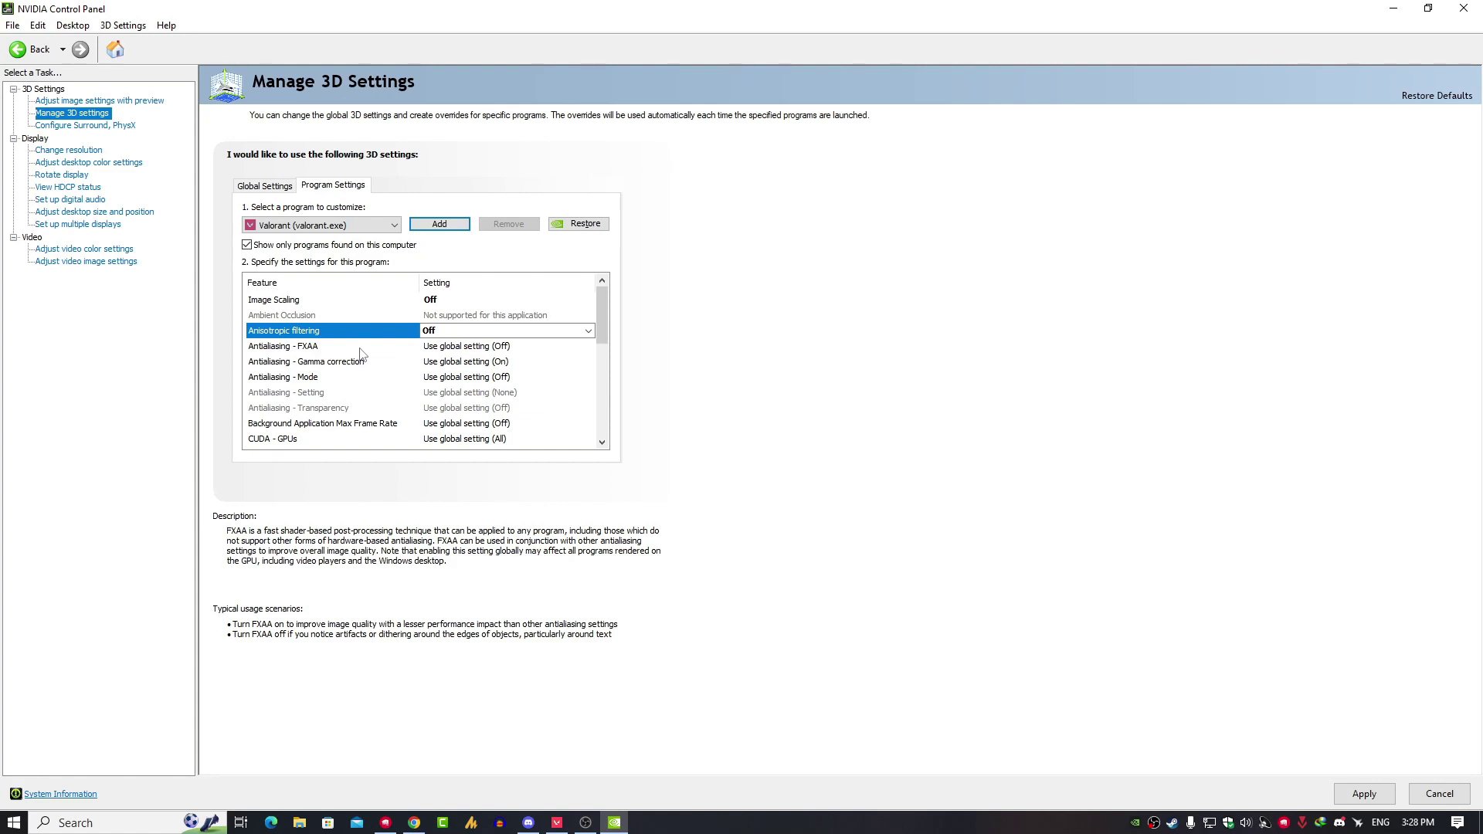
Set Antialiasing - FXAA to Off and Antialiasing - Gamma correction to On.
left_click(475, 347)
left_click(498, 346)
left_click(484, 377)
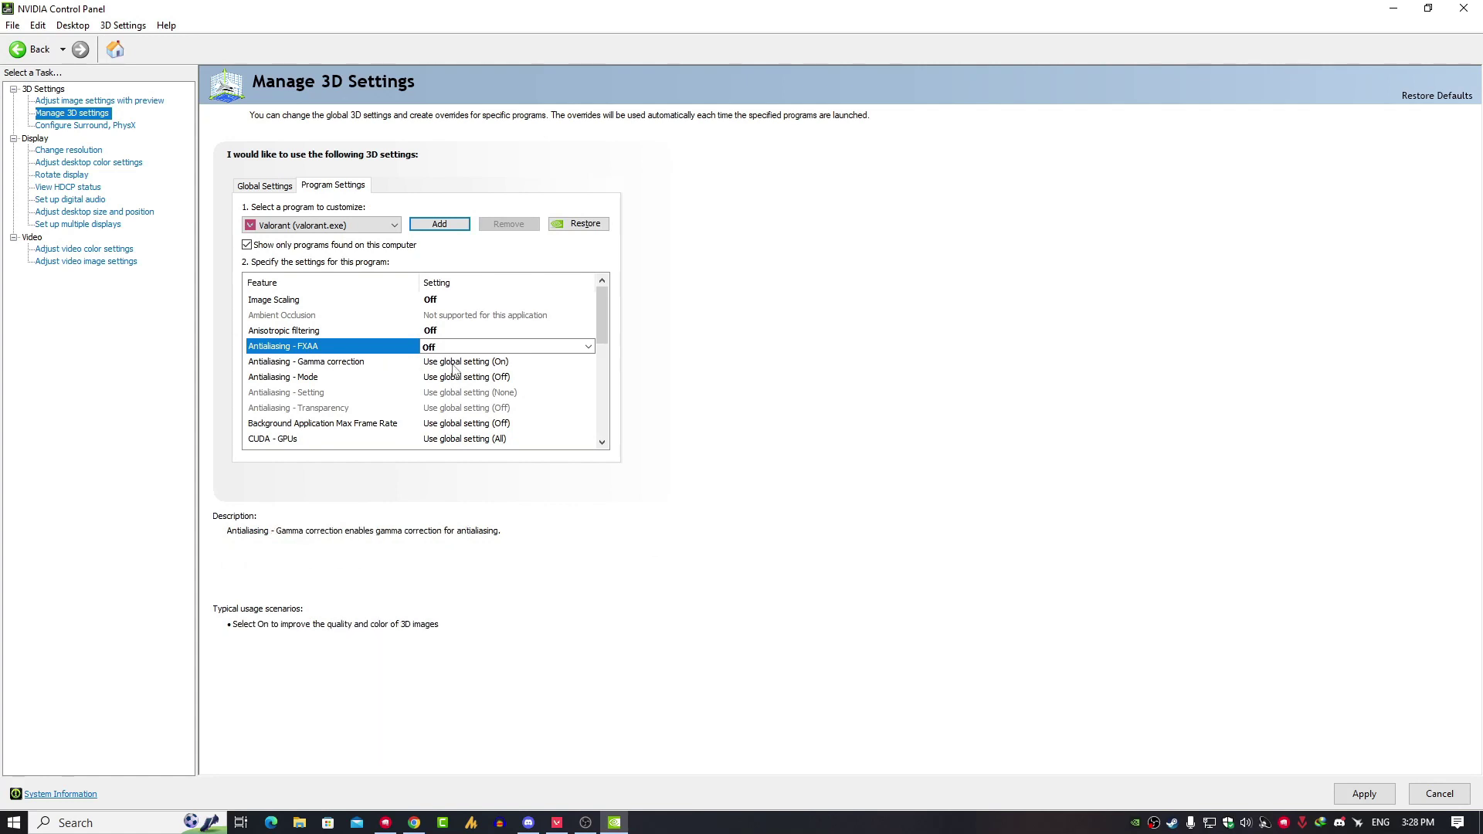
left_click(454, 363)
left_click(463, 362)
left_click(458, 399)
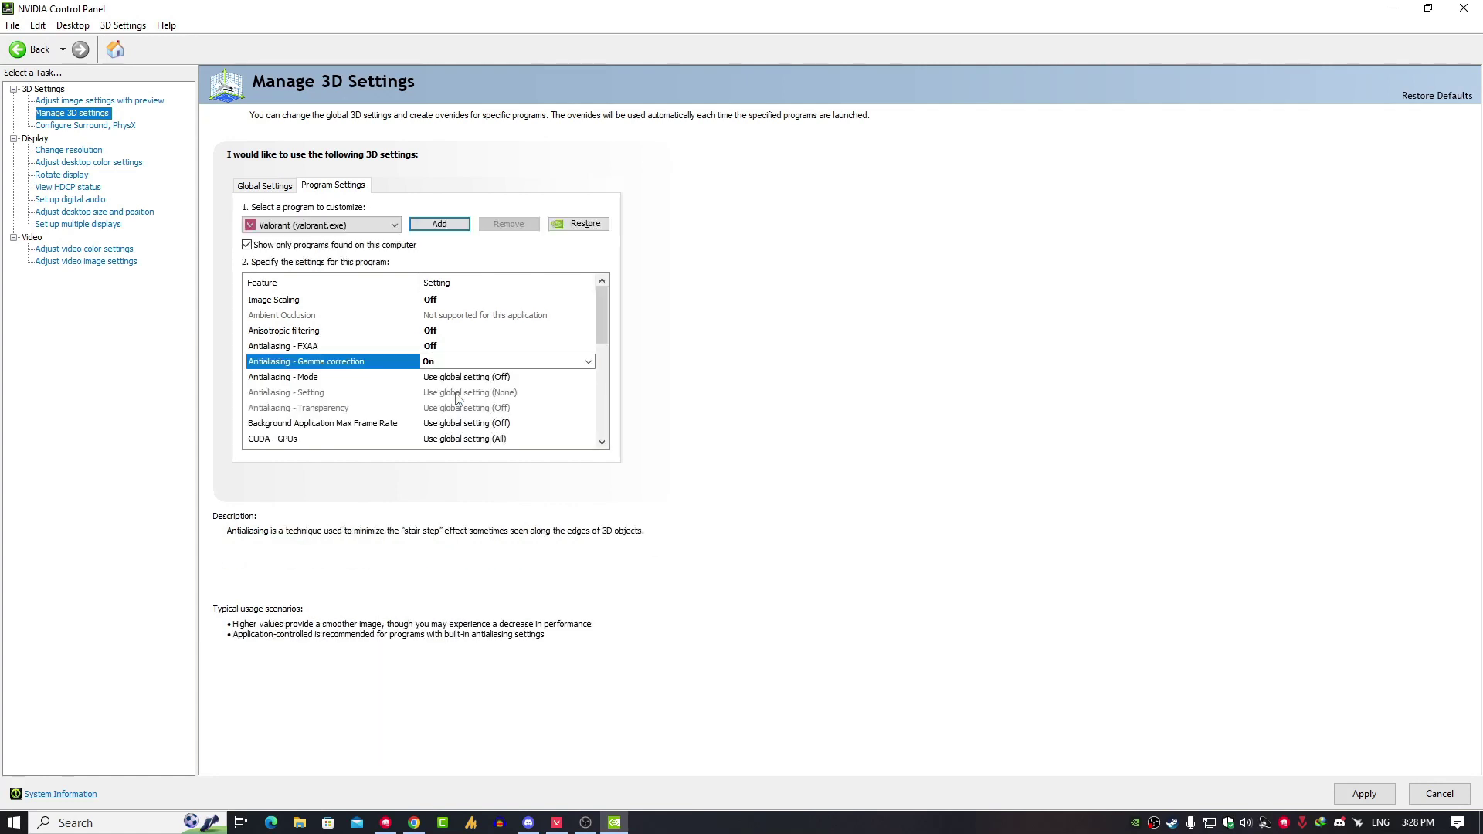
Set Antialiasing - Mode to Application-controlled and Background Application Max Frame Rate to Off.
left_click(455, 378)
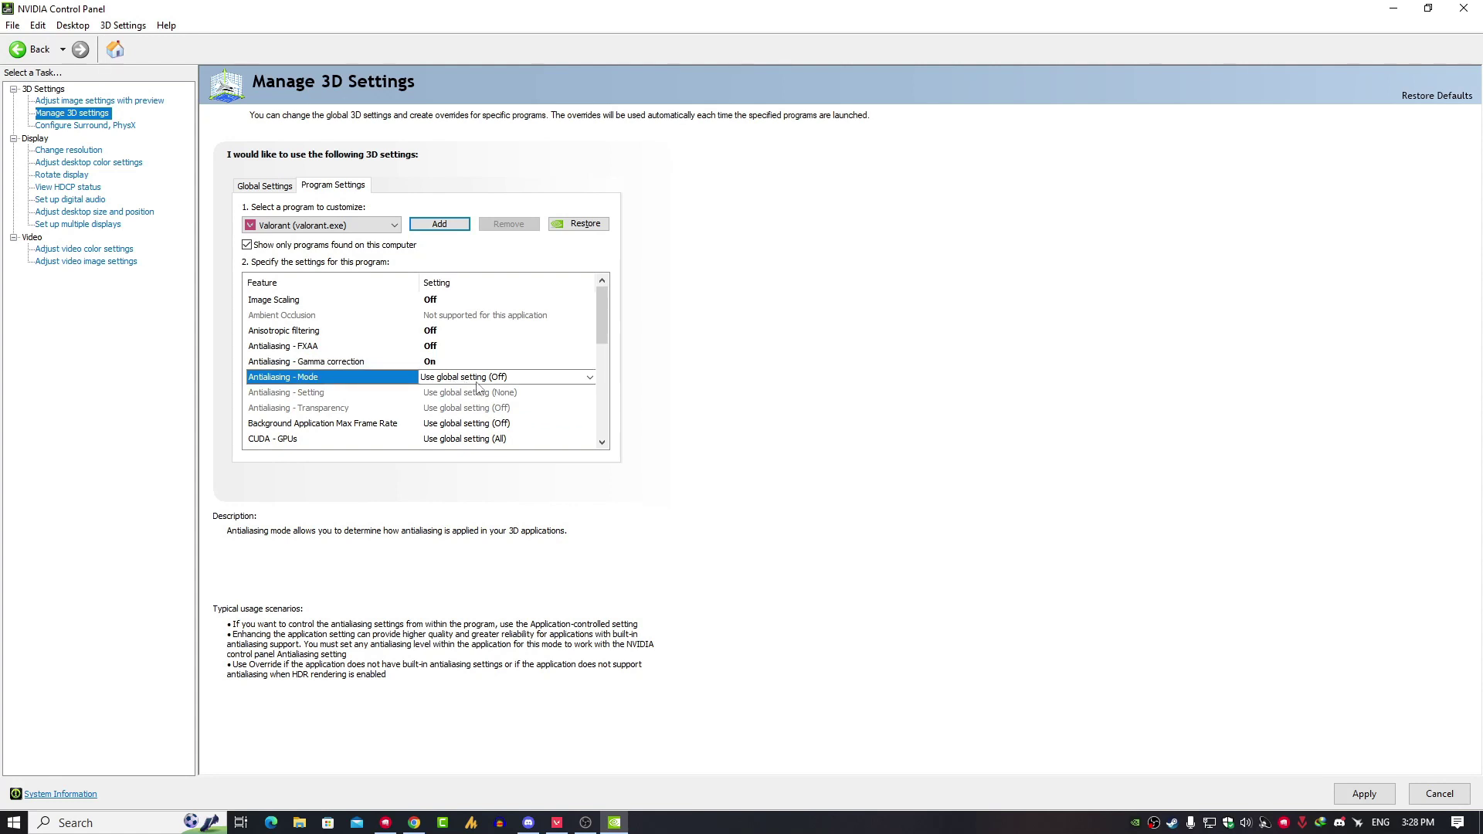
left_click(475, 379)
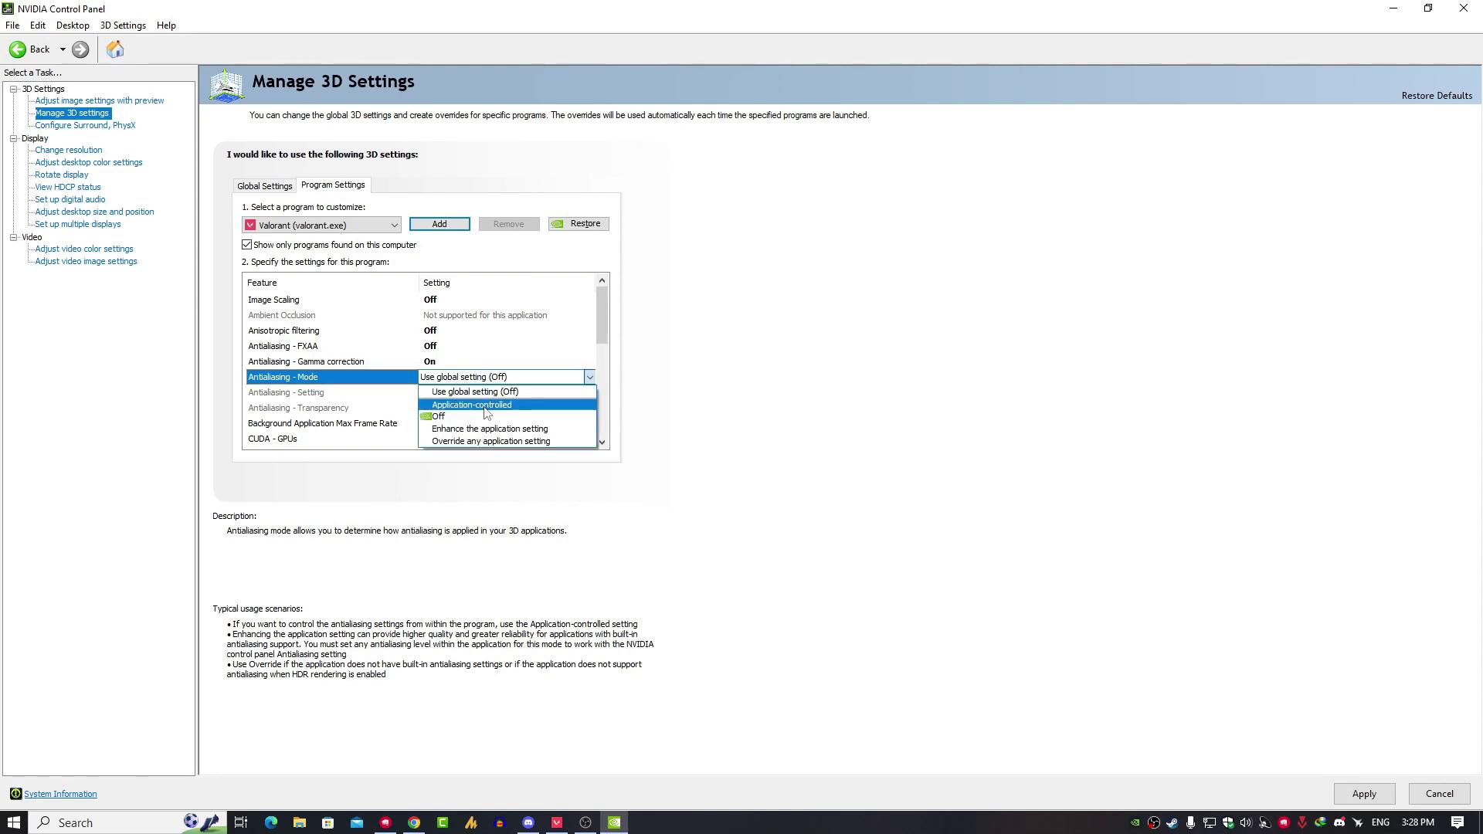
left_click(485, 408)
left_click_drag(601, 328, 611, 373)
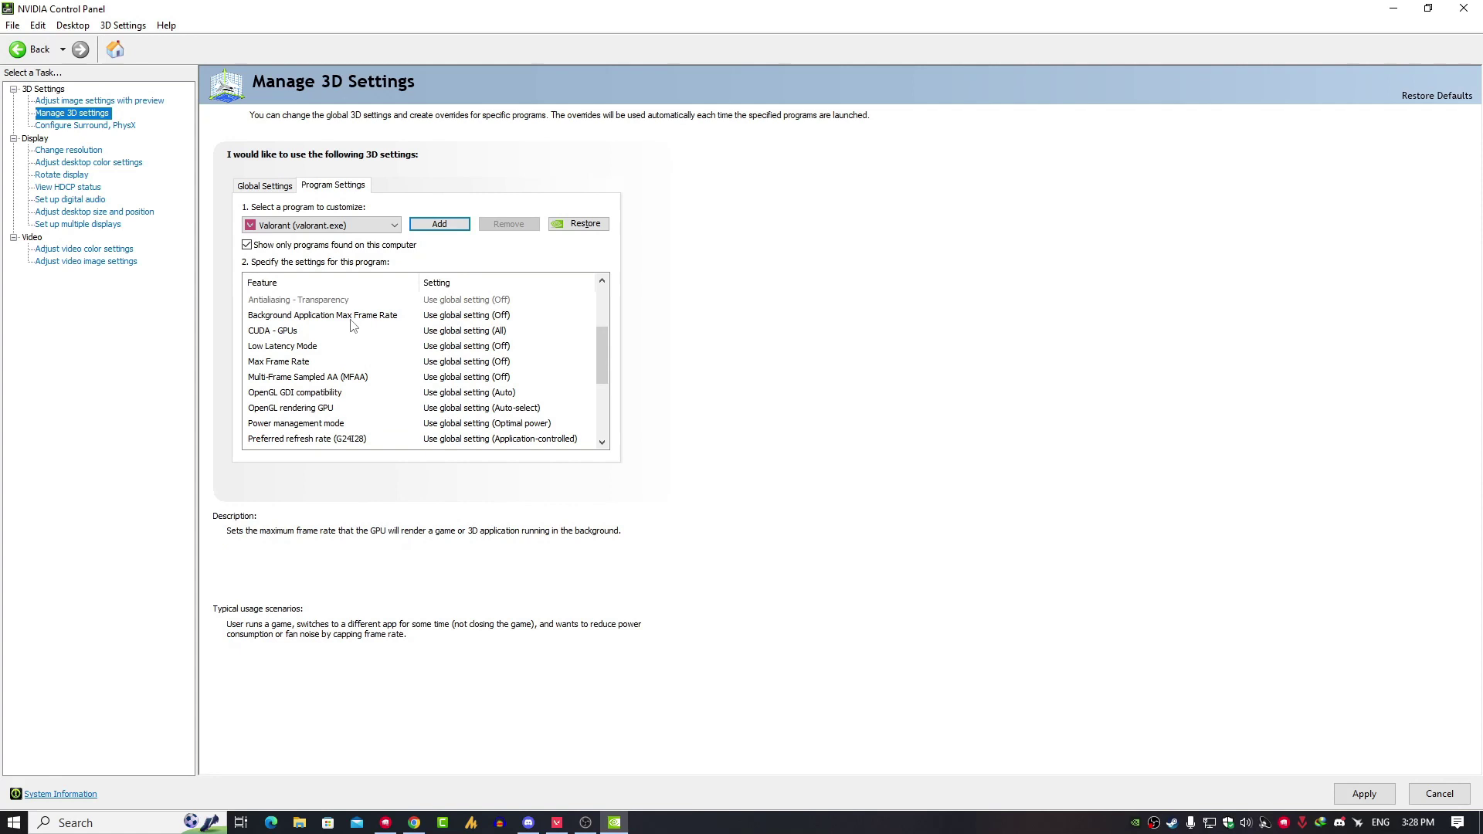
left_click(453, 319)
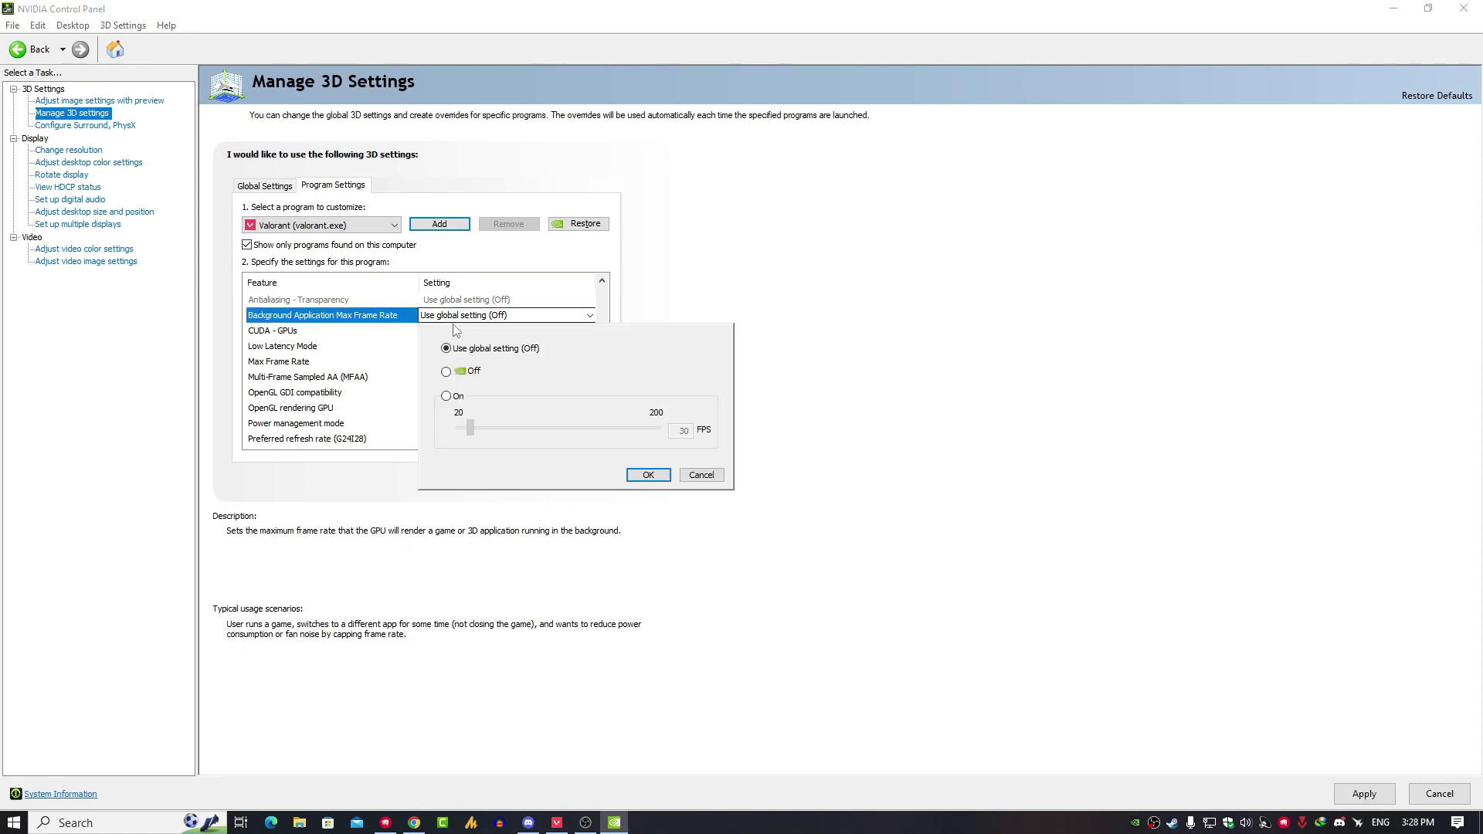
left_click(648, 475)
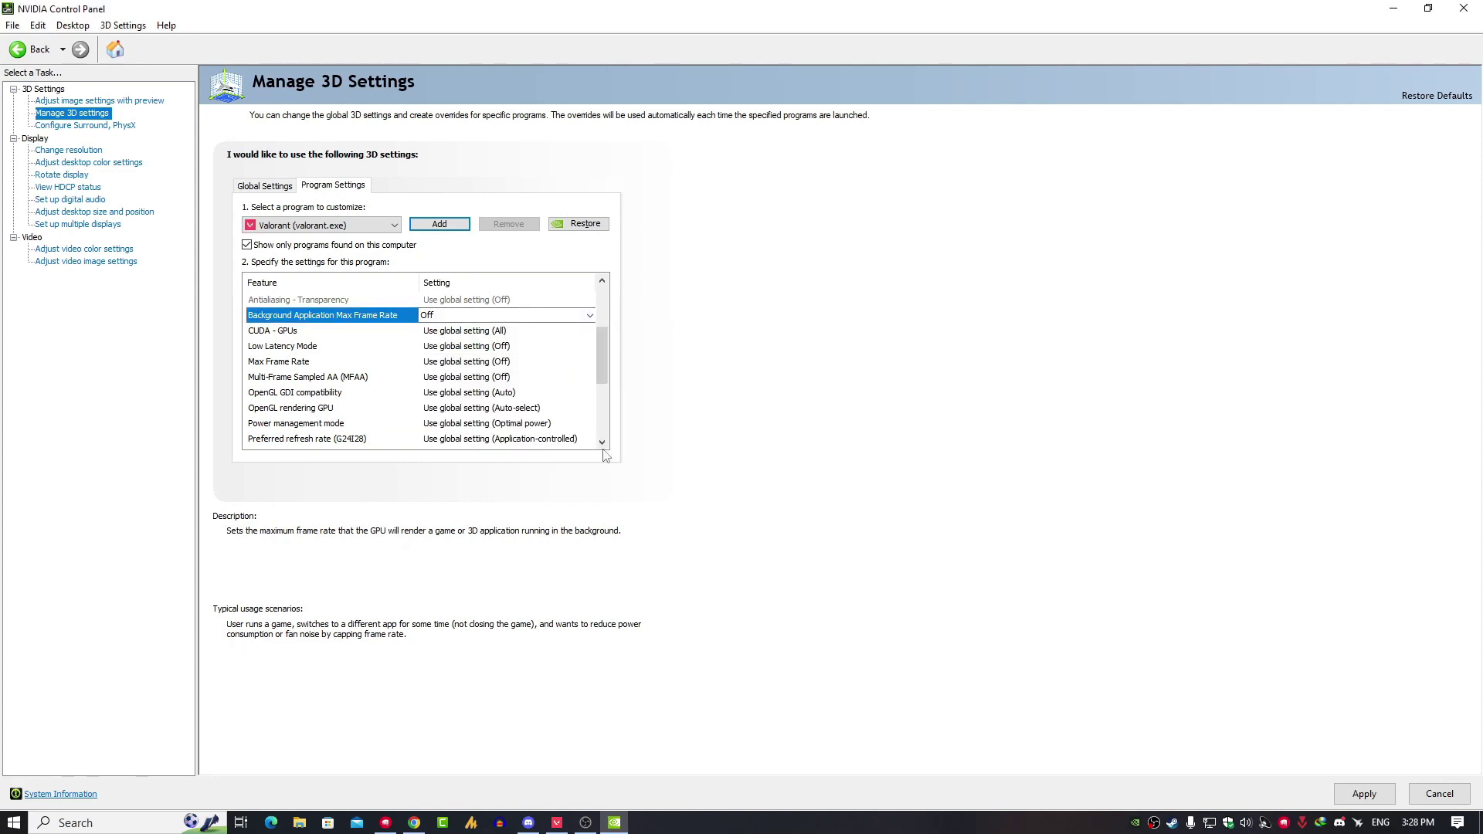
Set CUDA - GPUs to use the specific GPU NVIDIA GeForce GTX 1060 6GB.
left_click(312, 333)
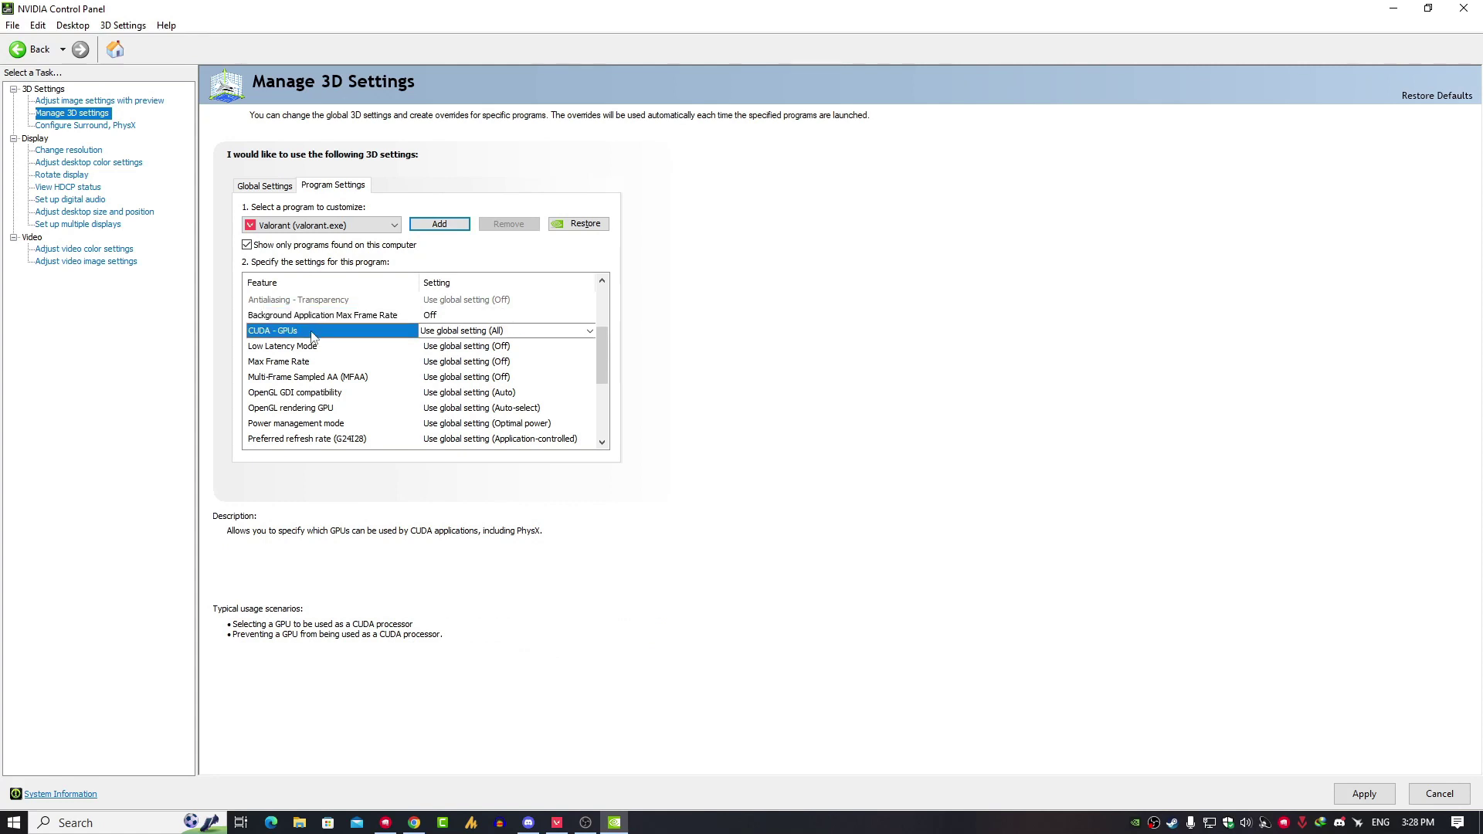
left_click(451, 333)
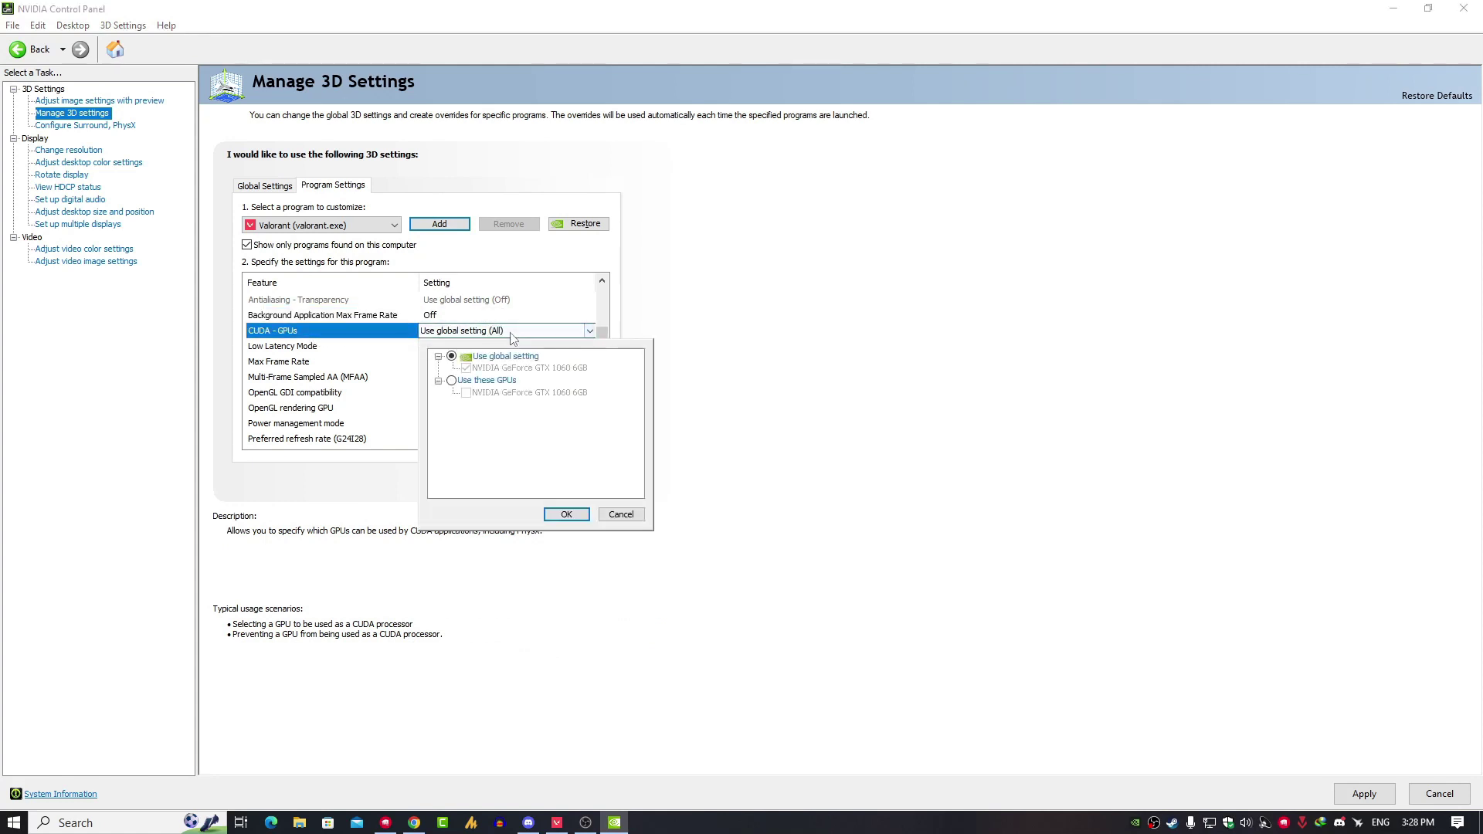
left_click(452, 380)
left_click(466, 393)
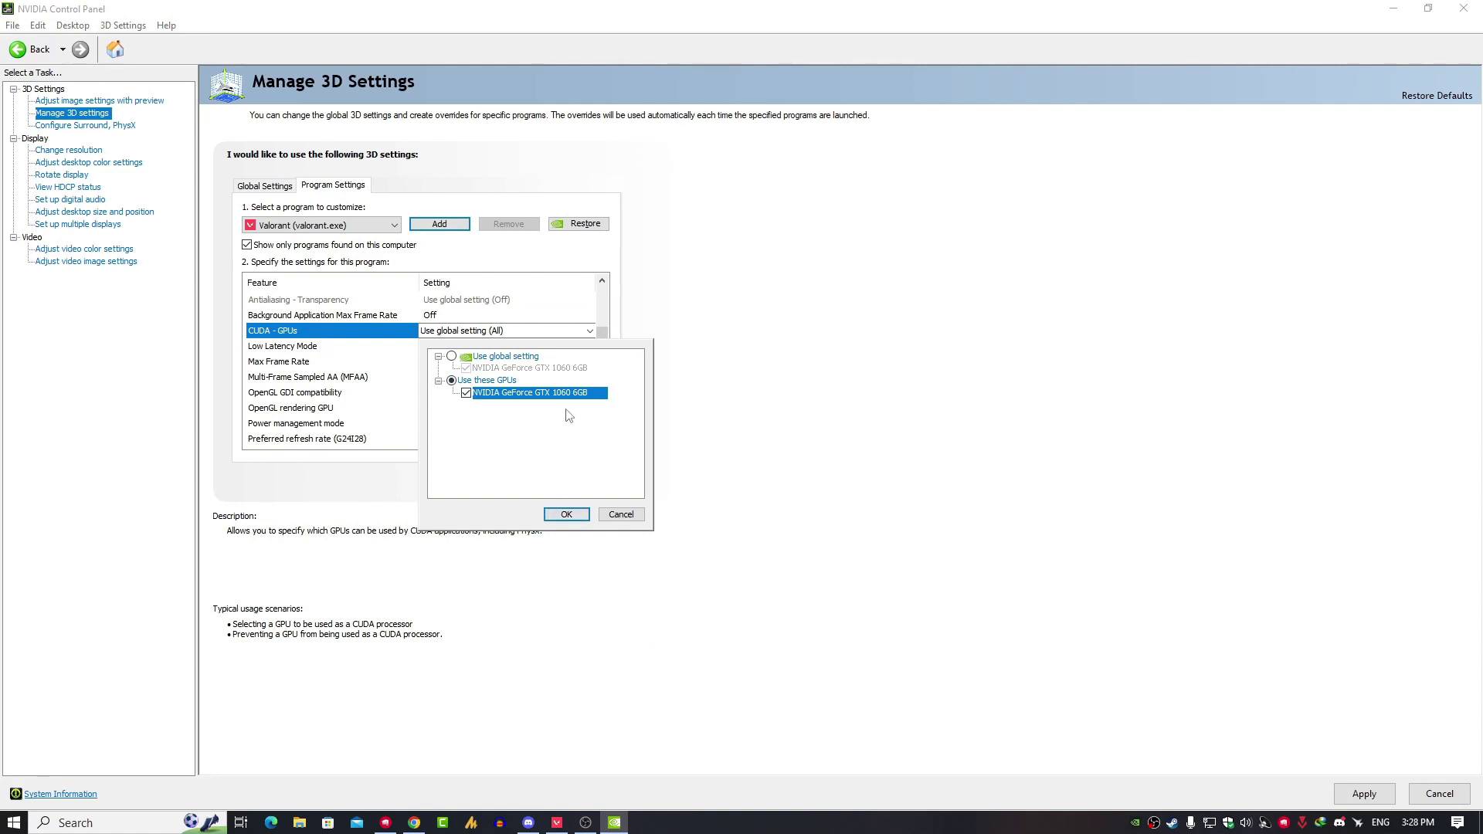
left_click(566, 515)
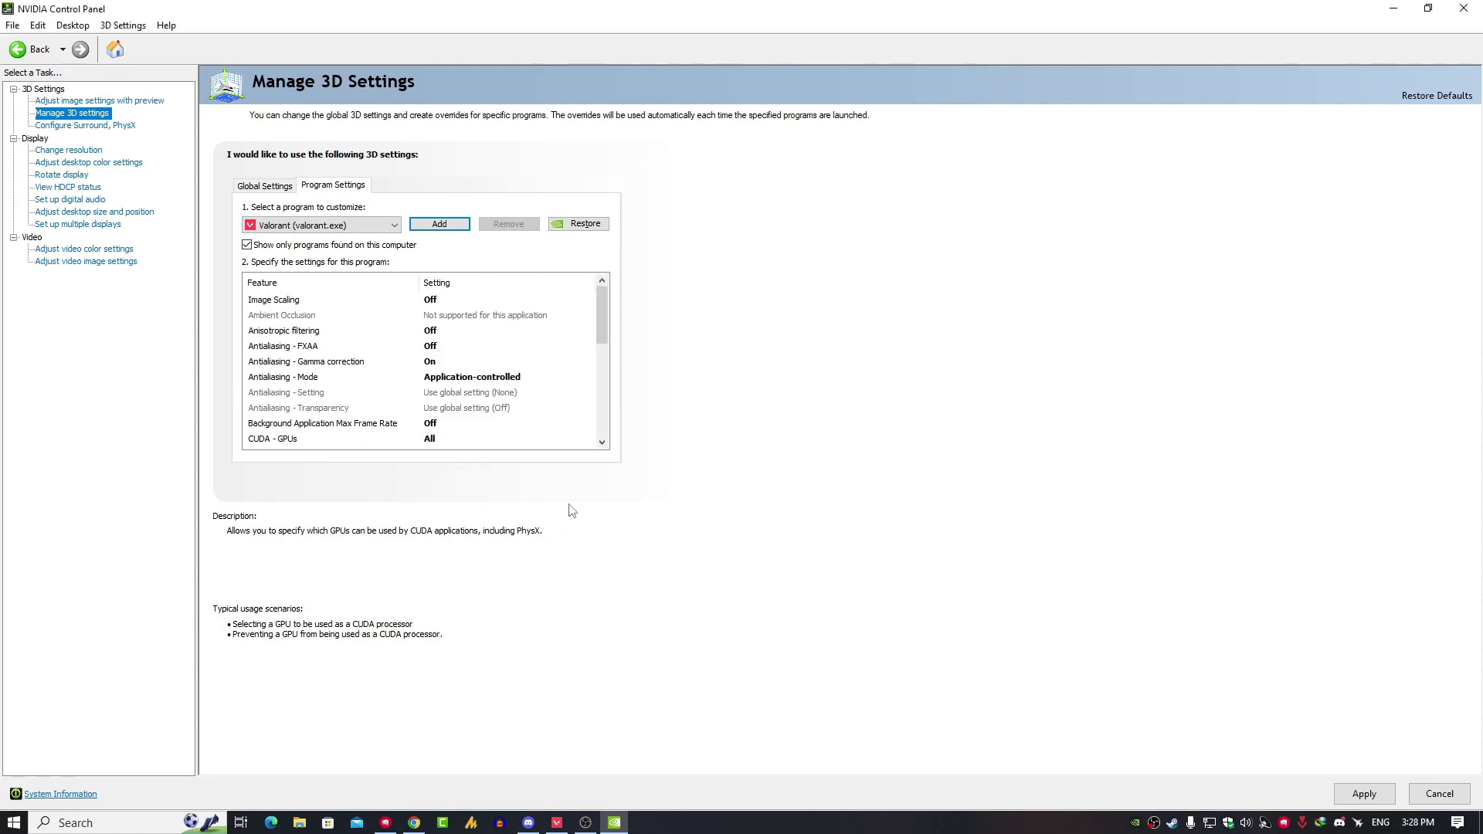
Set Low Latency Mode and Max Frame Rate to Off for Valorant.
left_click(487, 345)
left_click(485, 375)
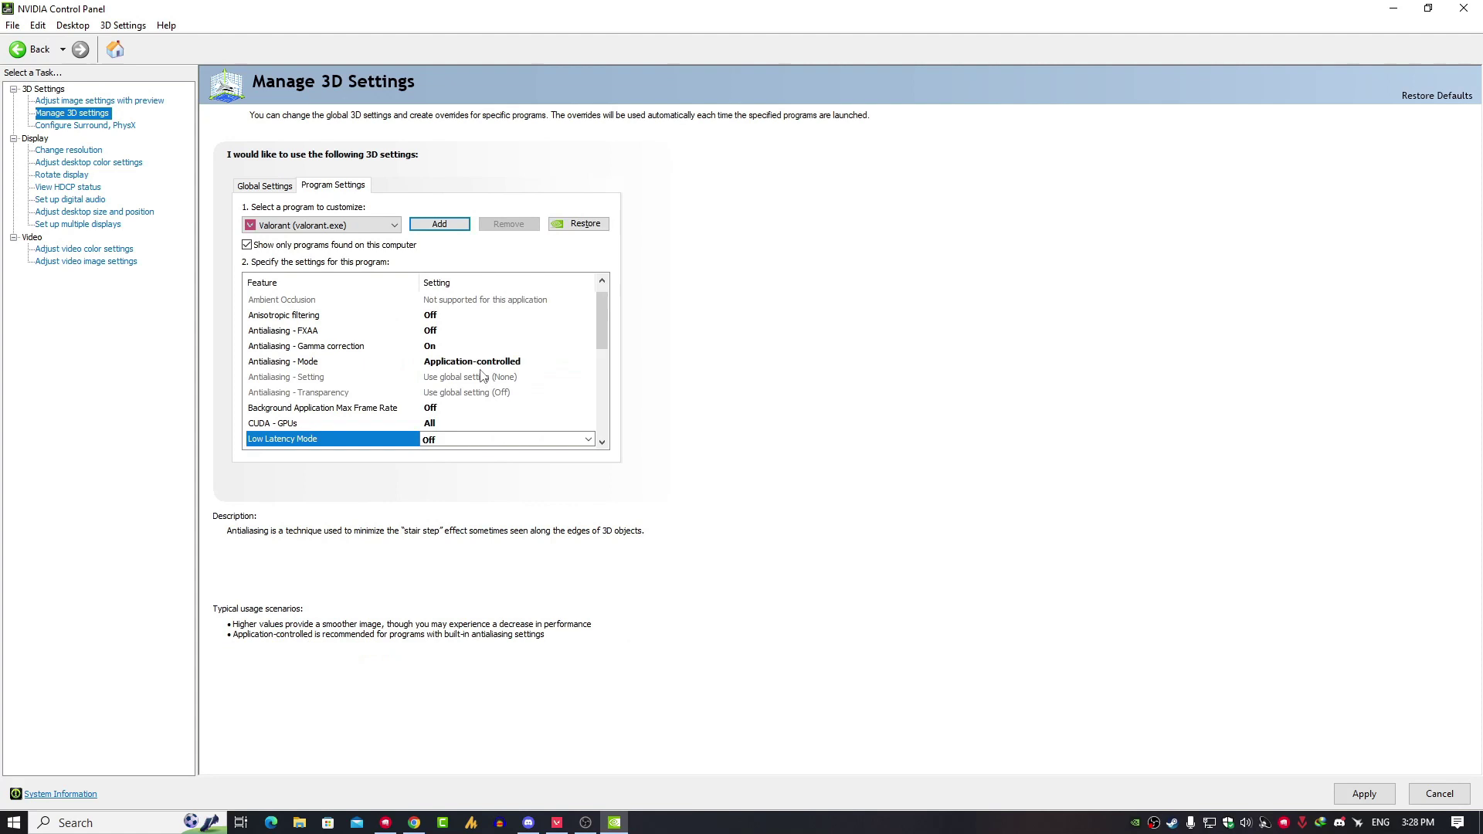
left_click_drag(600, 332, 607, 374)
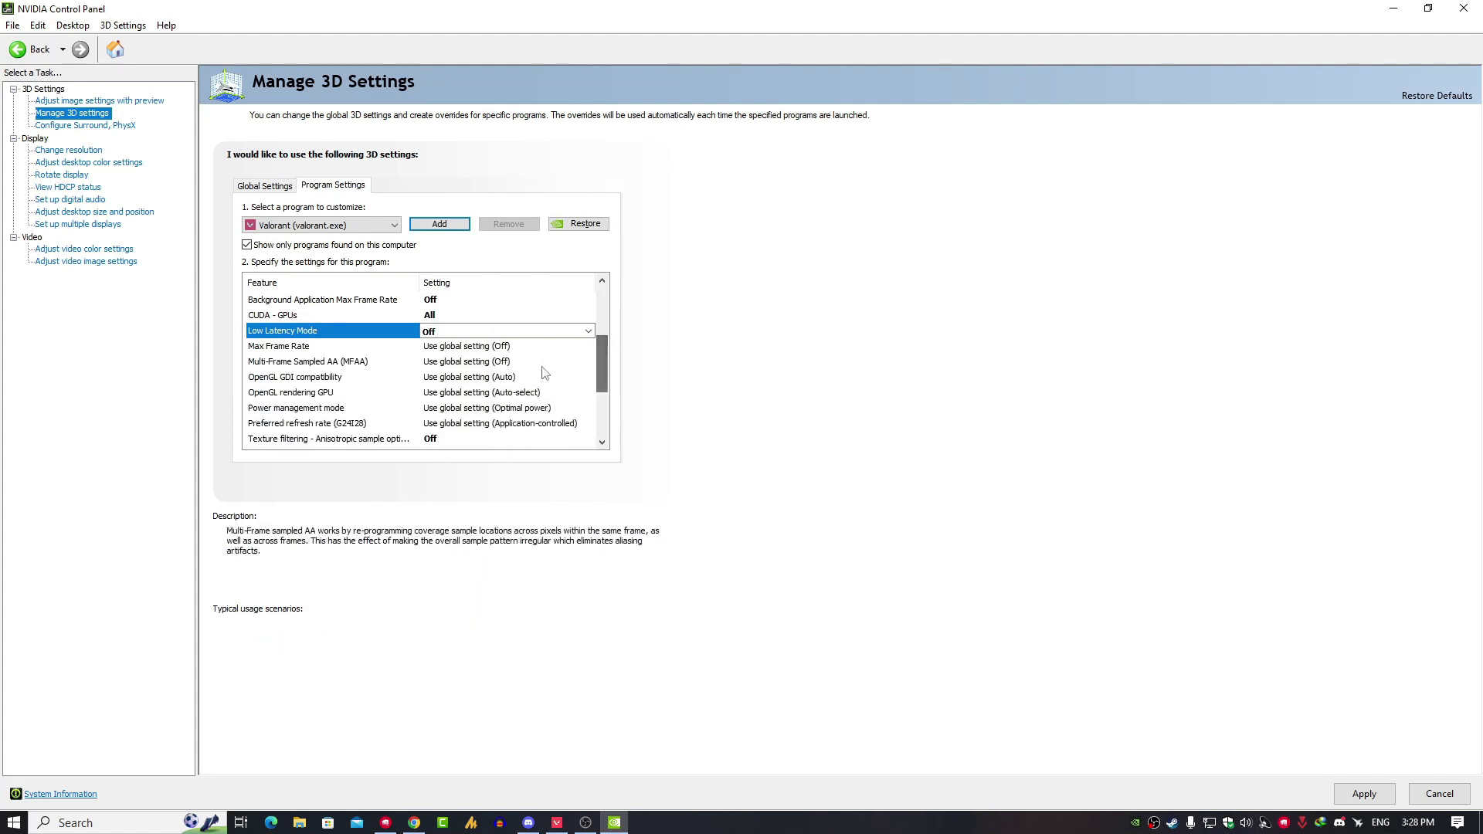
left_click(489, 349)
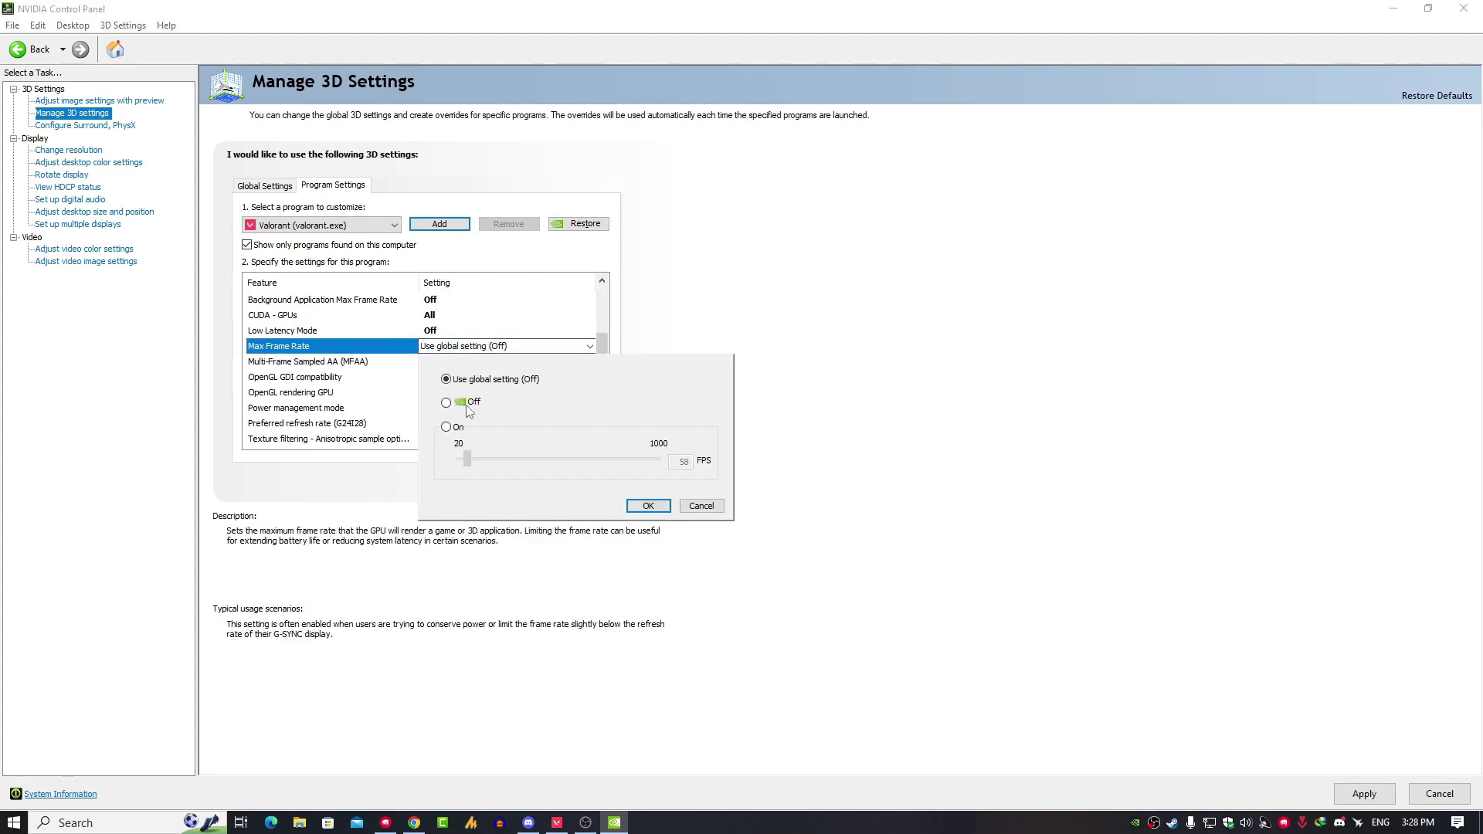
left_click(446, 402)
left_click(647, 506)
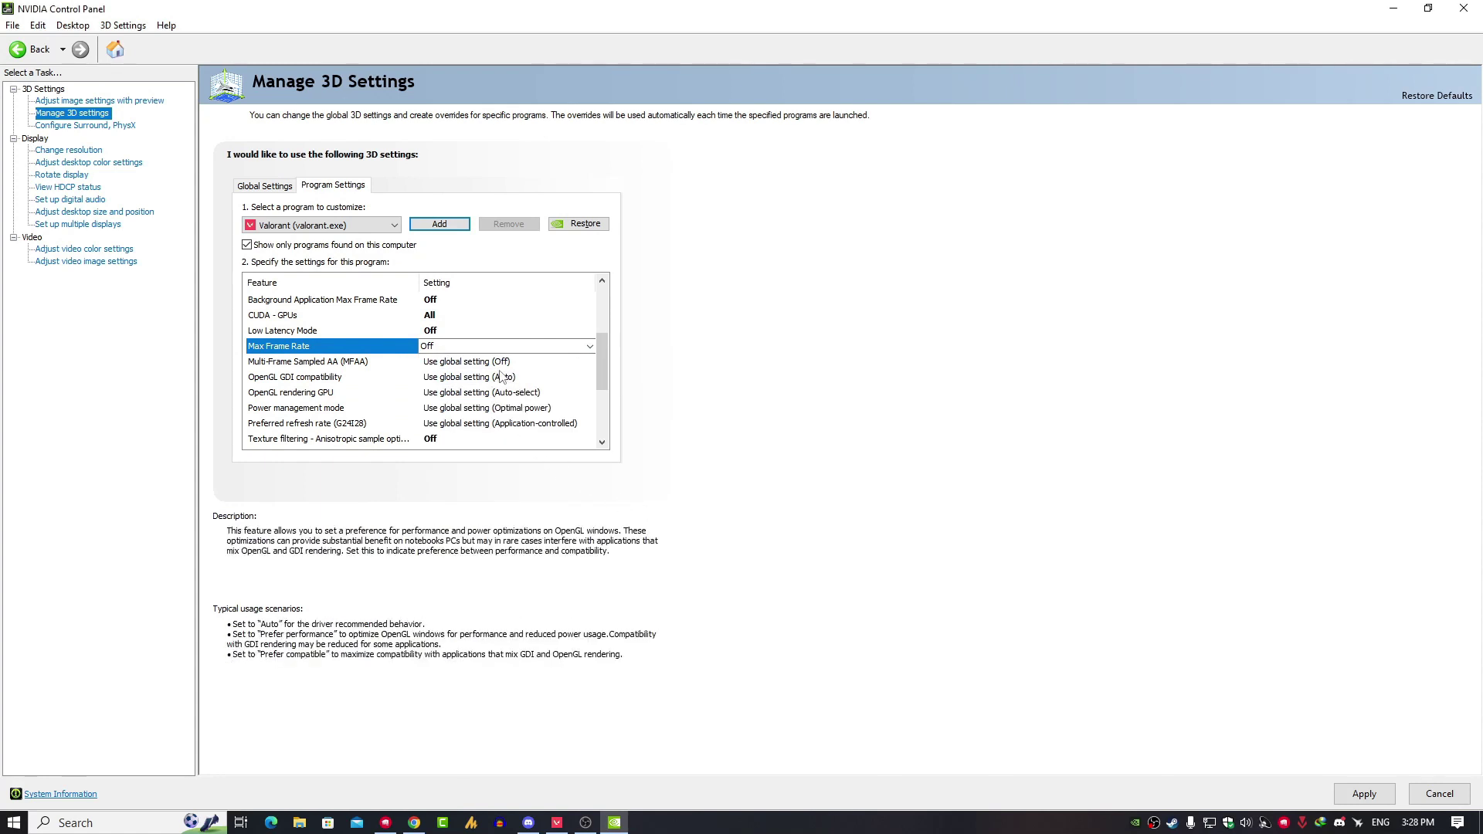
Set Multi-Frame Sampled AA (MFAA) to Off and OpenGL GDI compatibility to Prefer performance.
left_click(498, 363)
left_click(497, 365)
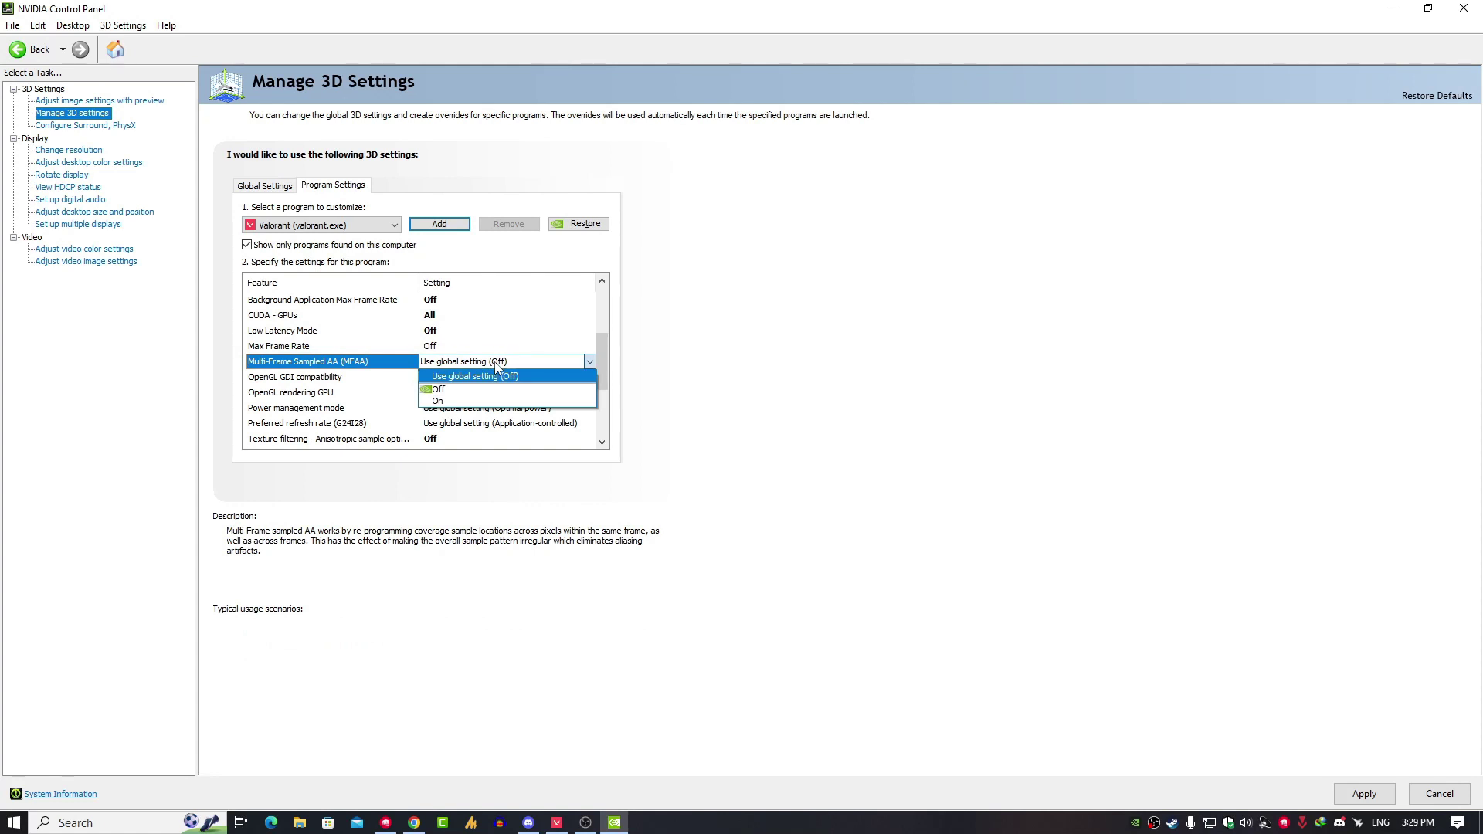
left_click(468, 390)
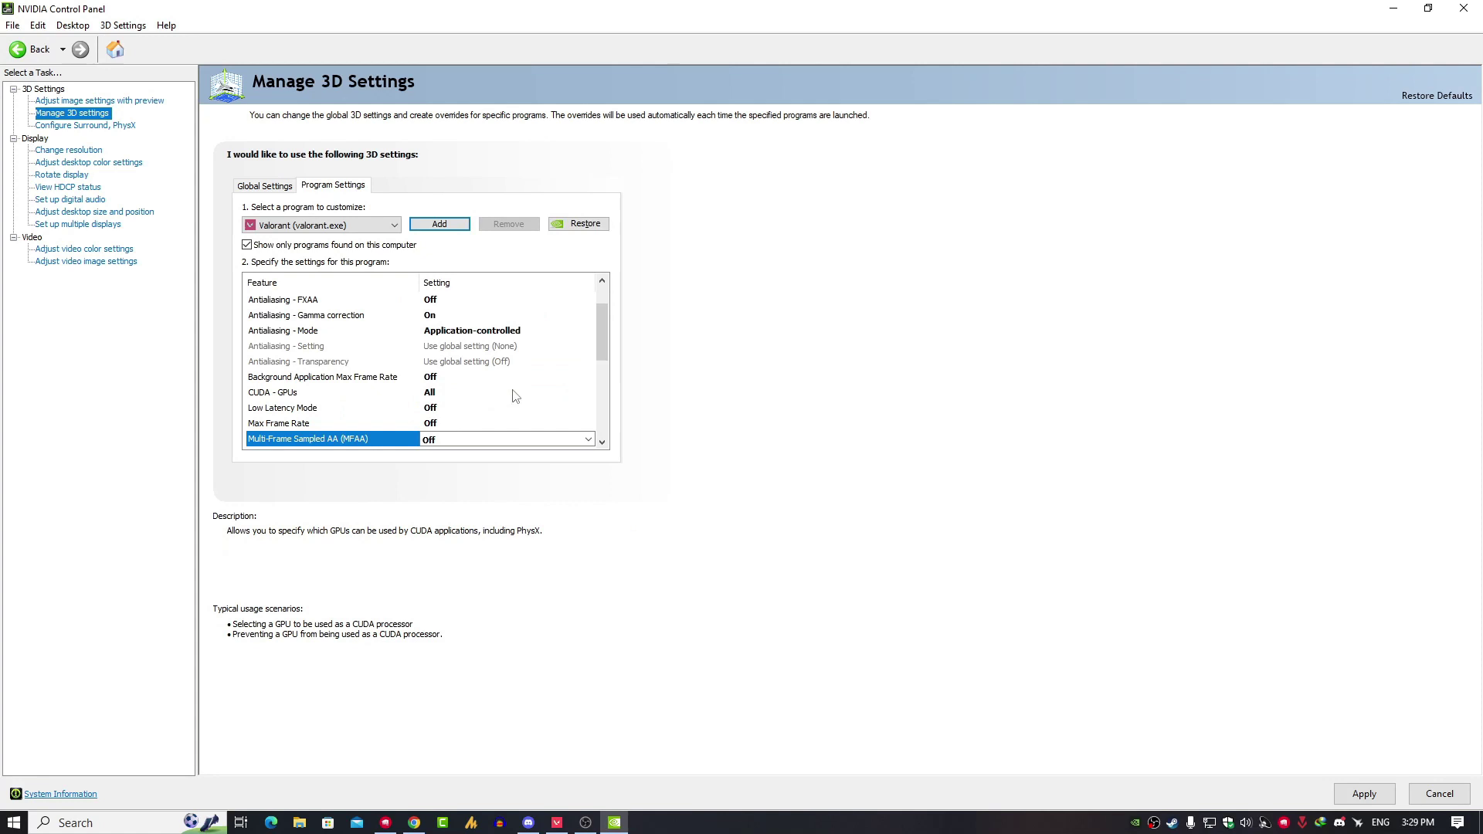
left_click_drag(600, 332, 605, 387)
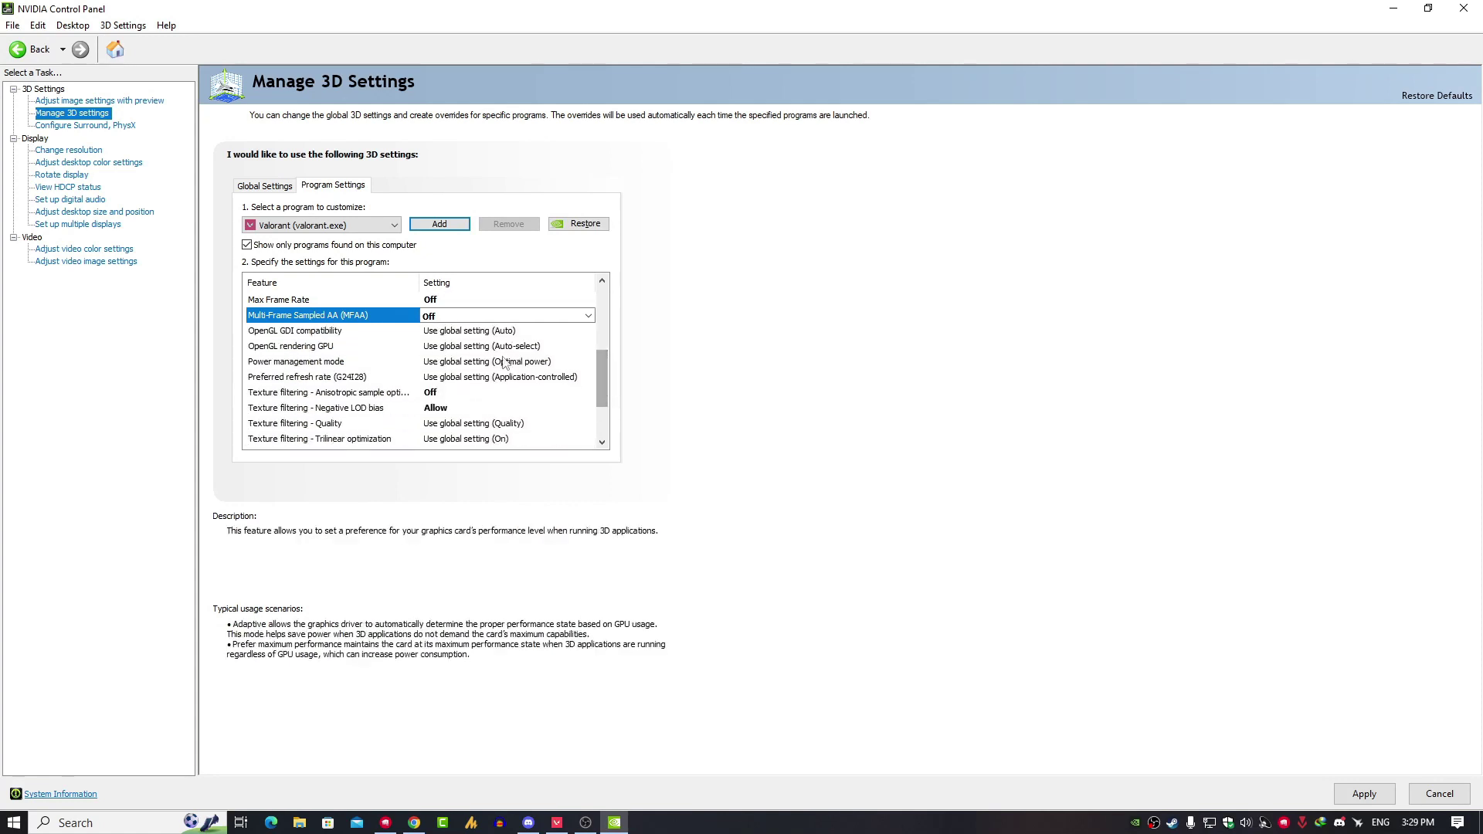
left_click(486, 331)
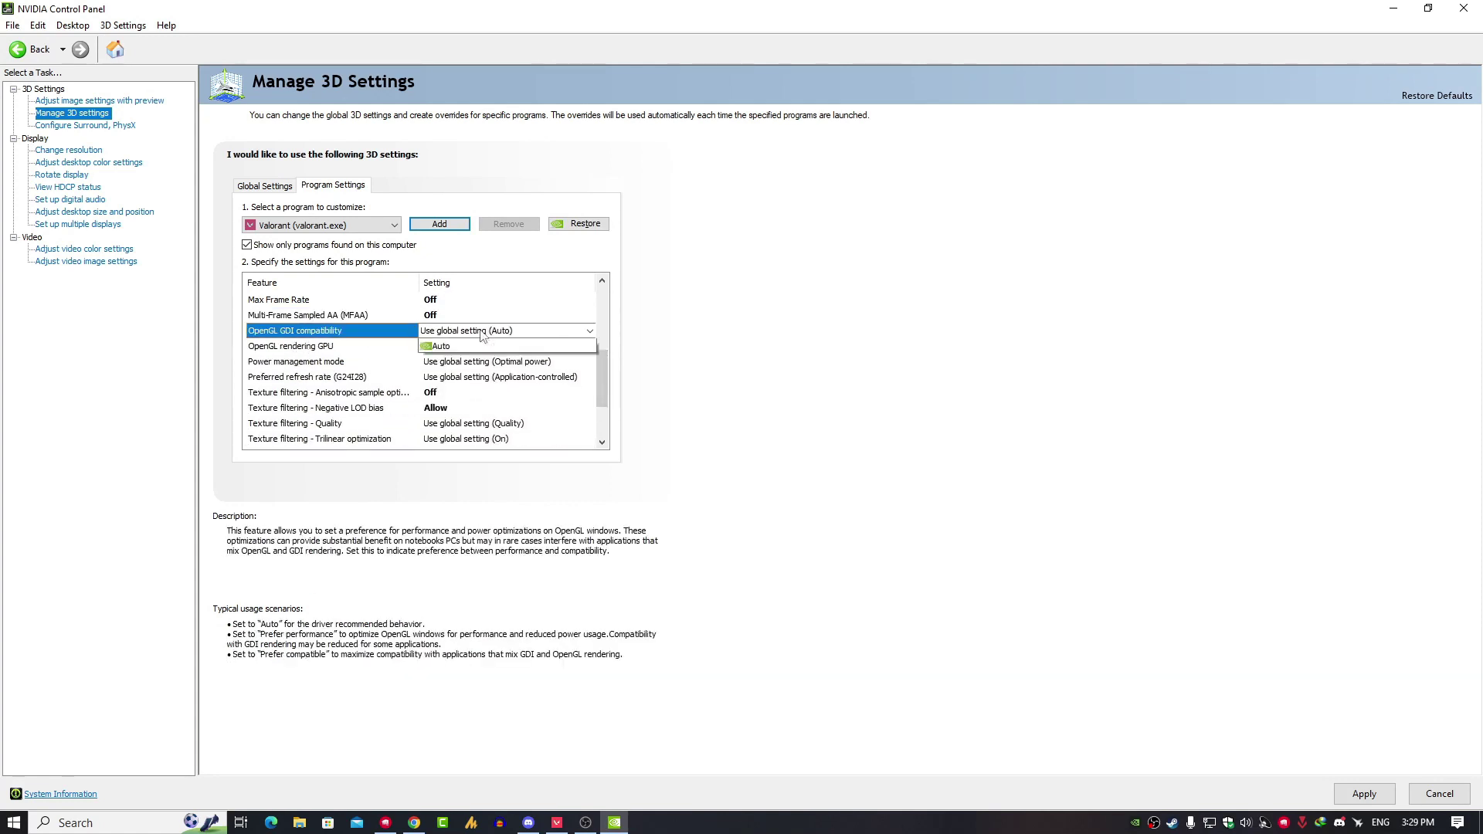
left_click(486, 331)
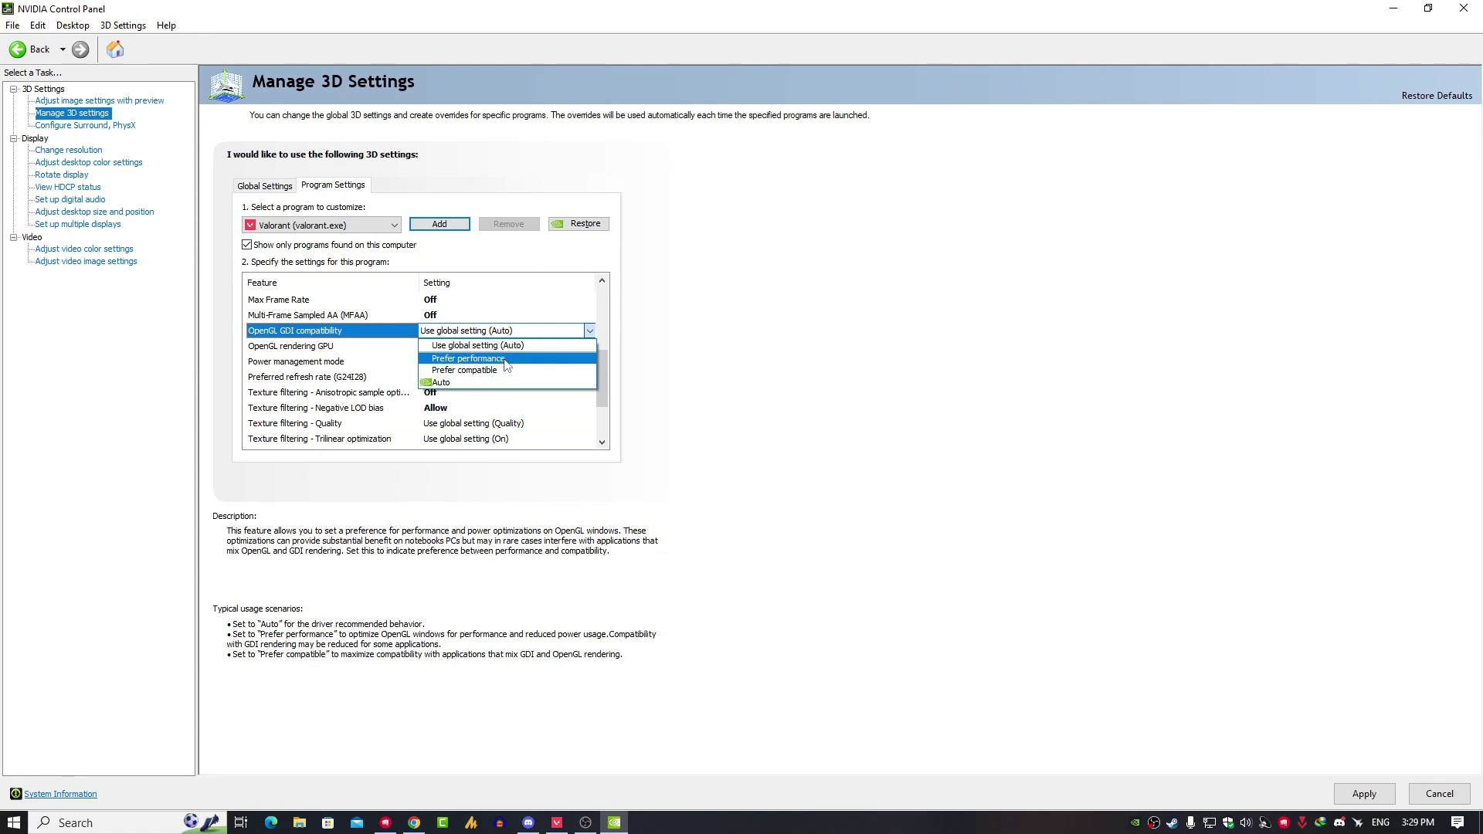
left_click(504, 360)
Set OpenGL rendering GPU to NVIDIA GeForce GTX 1060 6GB and Power management mode to Prefer maximum performance.
left_click_drag(605, 335, 610, 383)
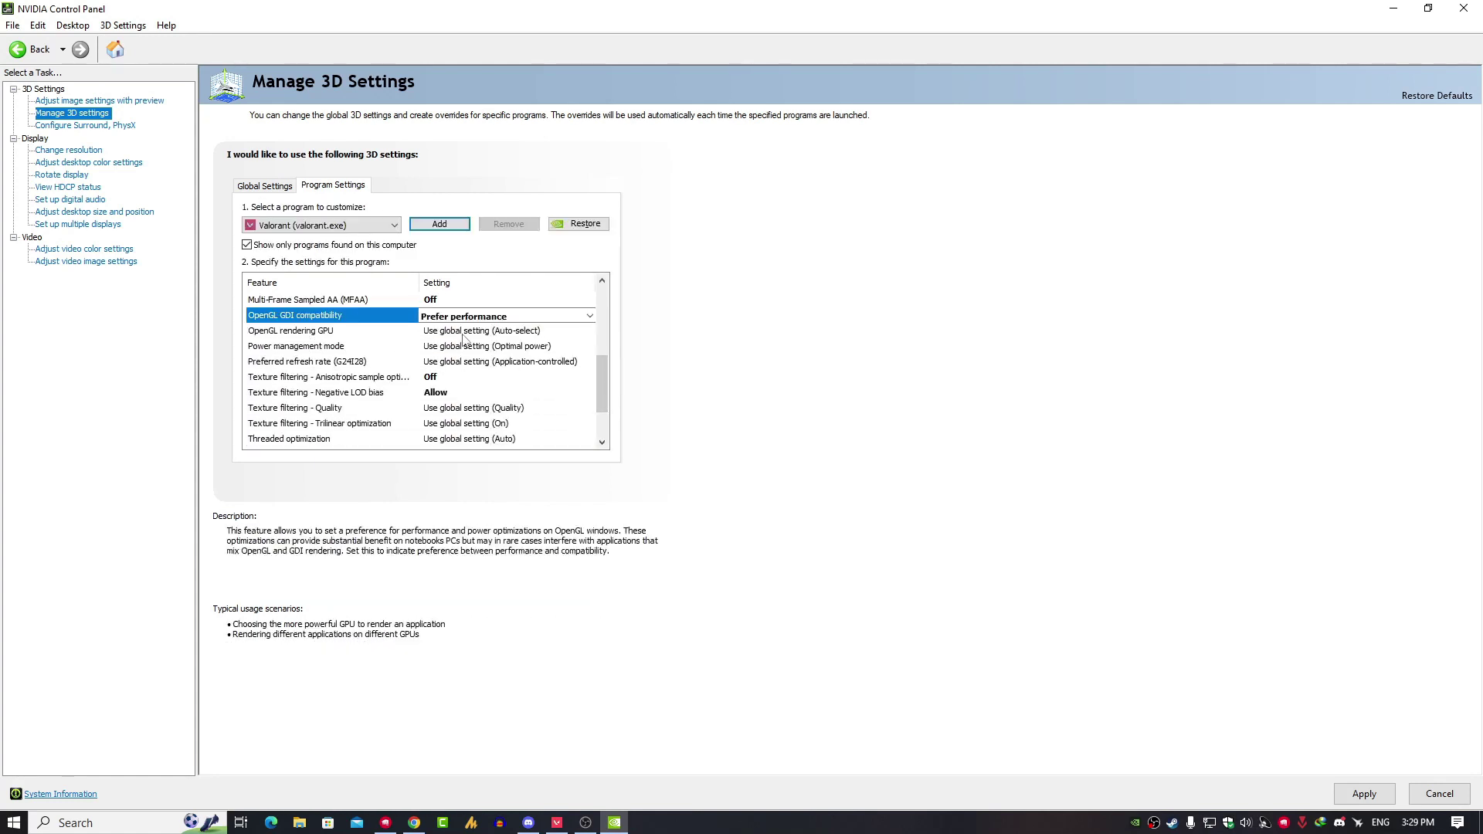
left_click(463, 334)
left_click(489, 376)
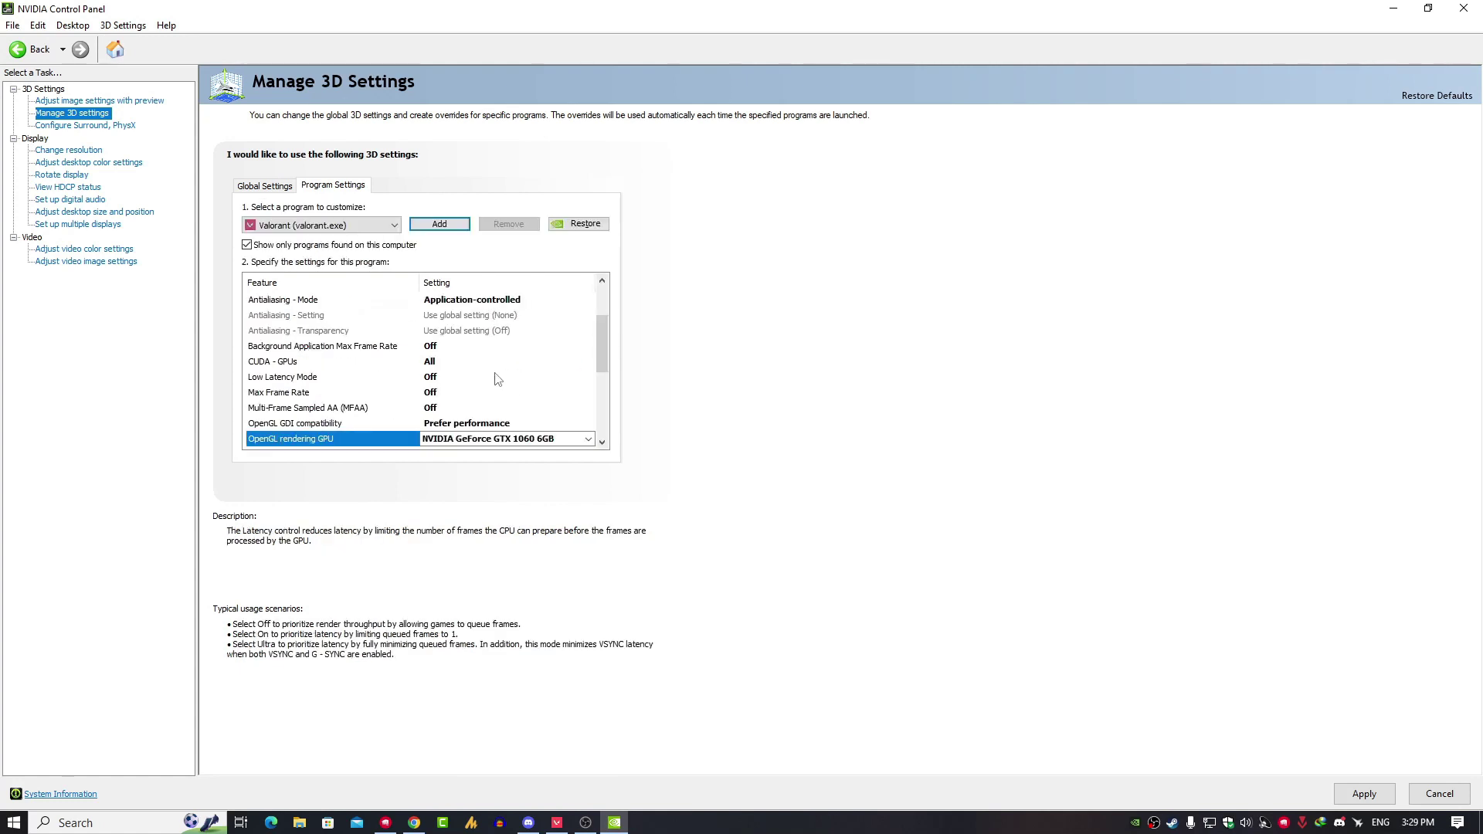
left_click_drag(604, 372, 612, 401)
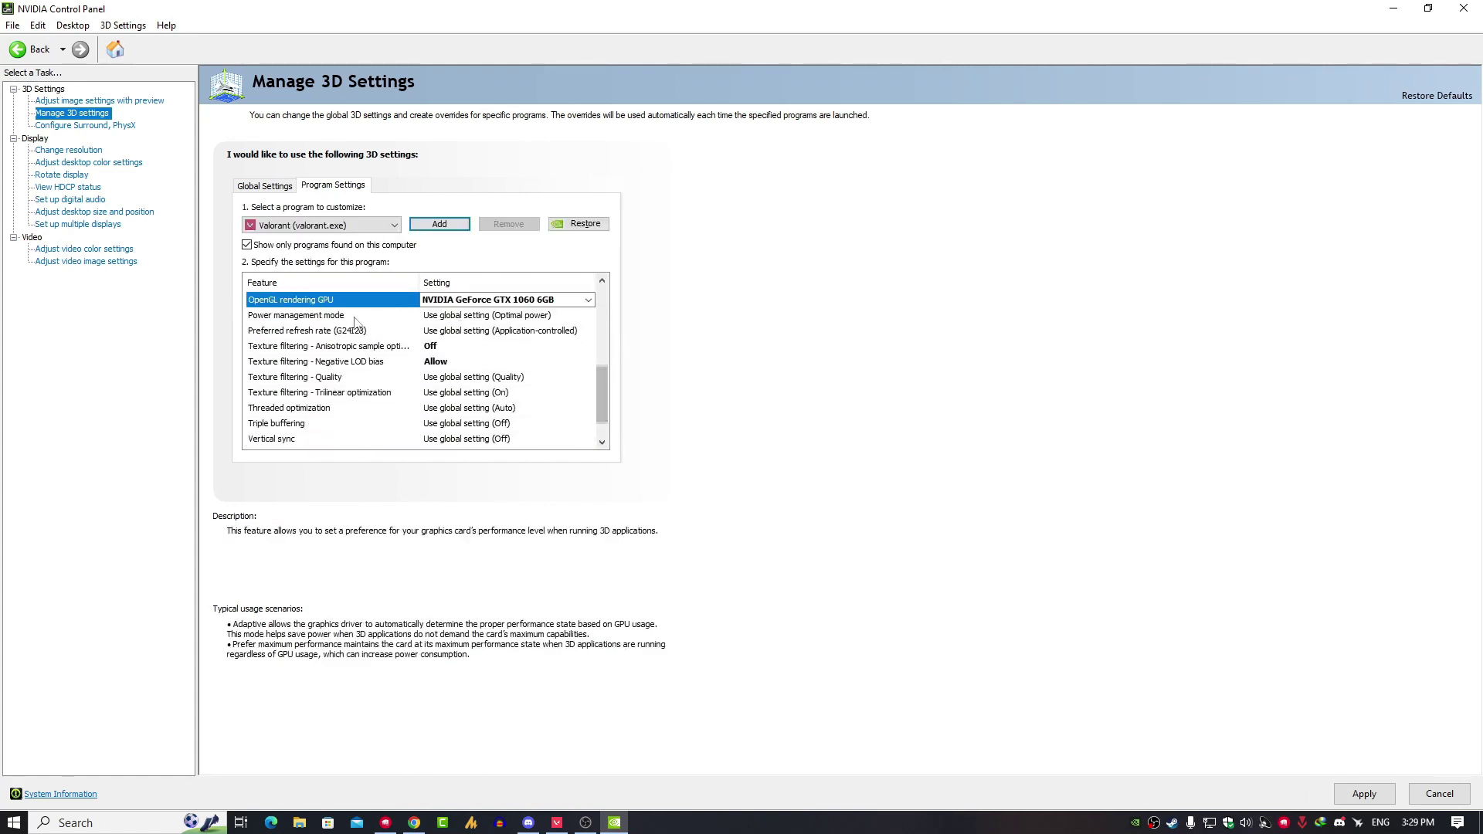
left_click(451, 317)
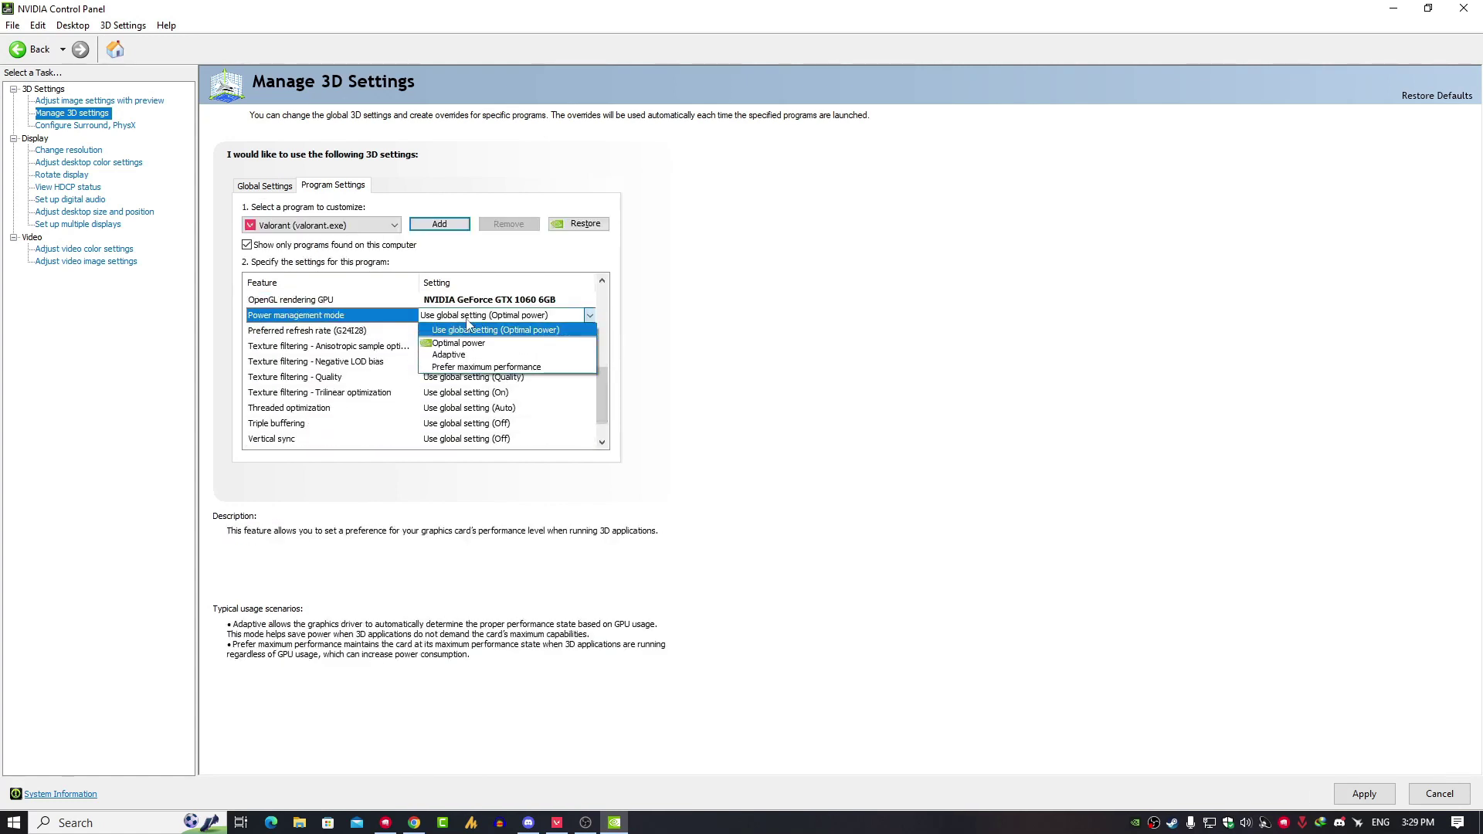
left_click(507, 368)
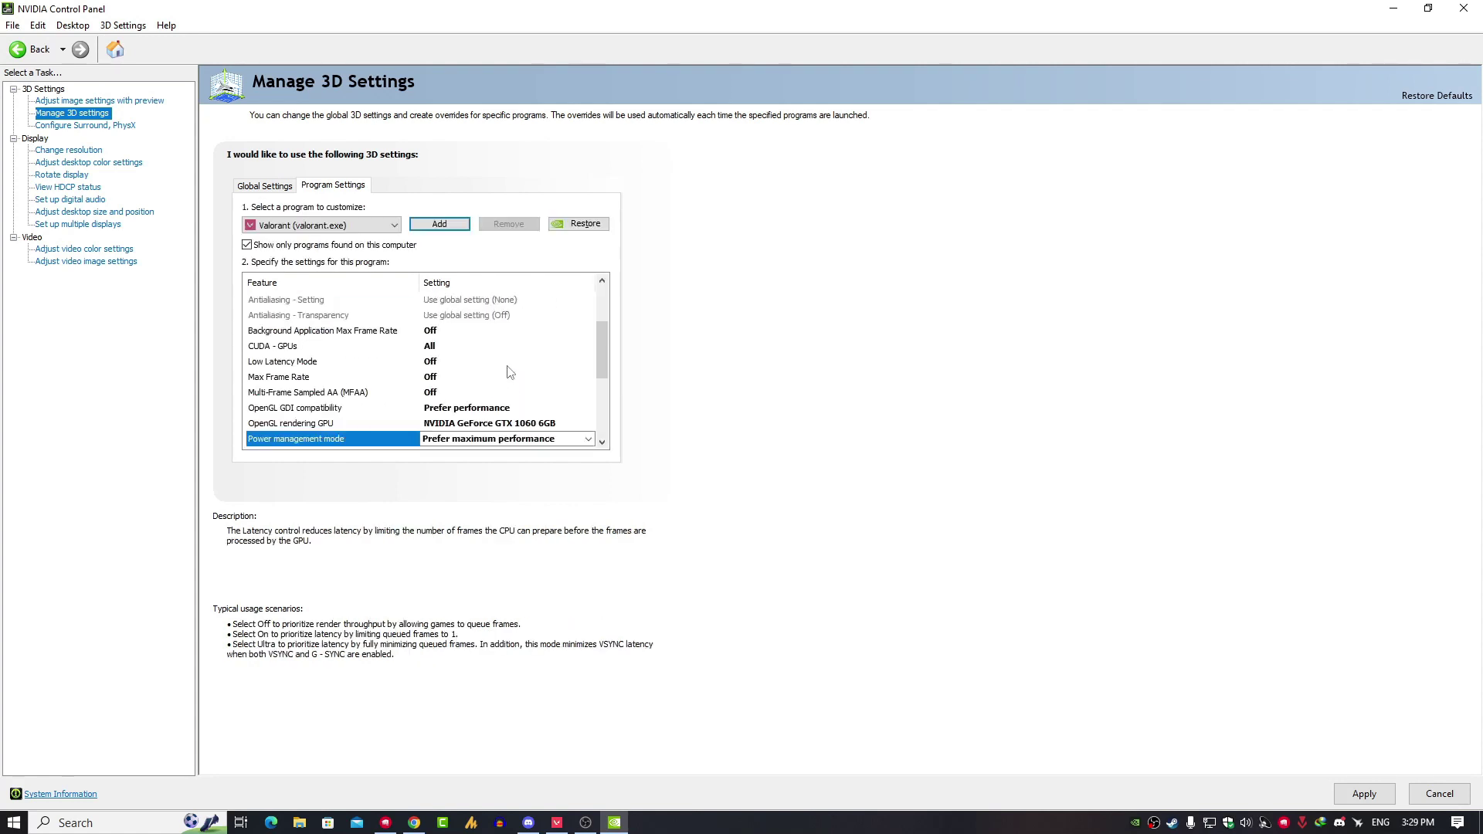
Set Preferred refresh rate to Application-controlled and Texture filtering - Anisotropic sample optimization to On.
left_click_drag(603, 356, 608, 409)
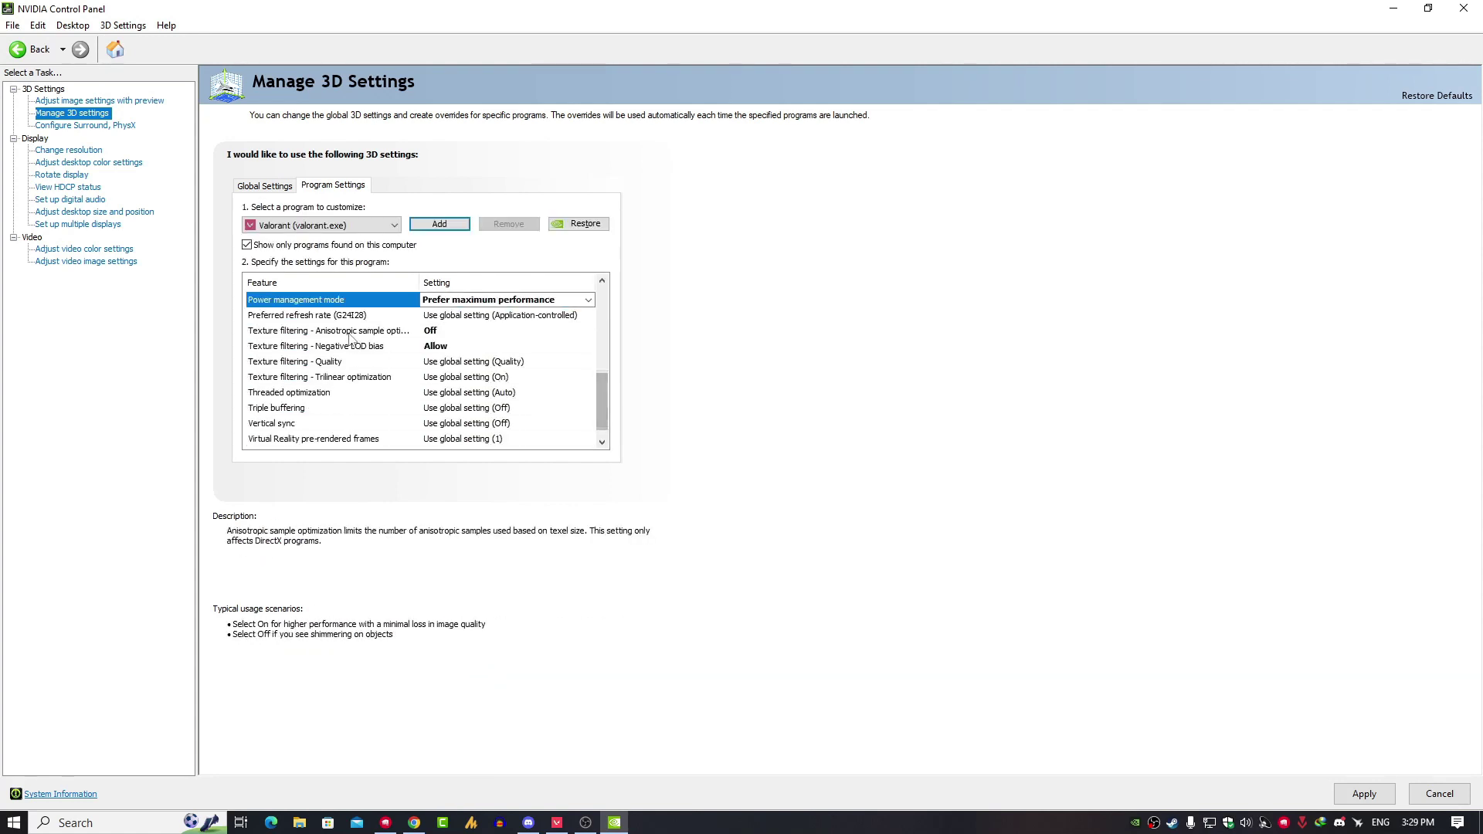
left_click(467, 315)
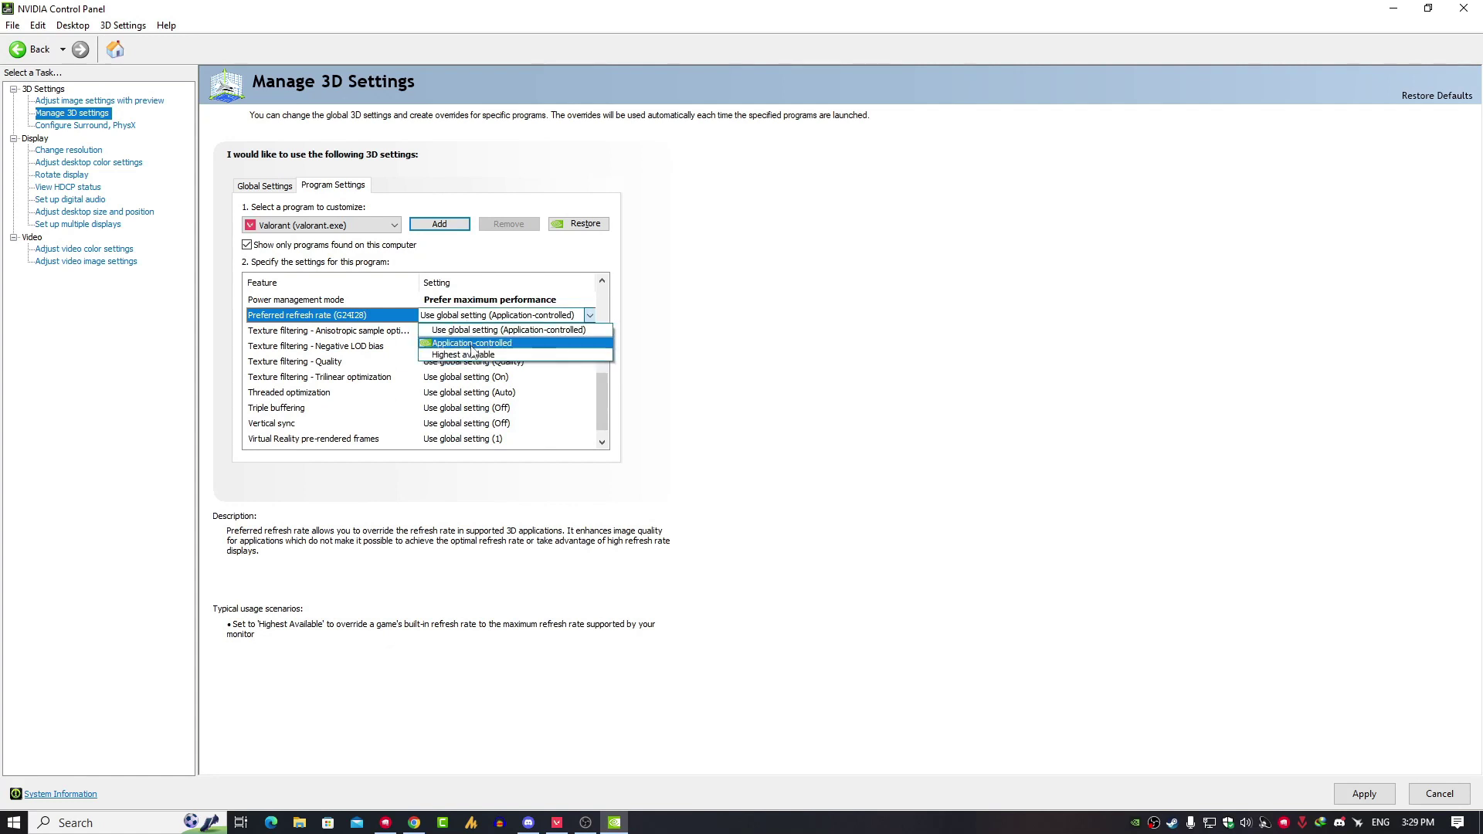
left_click(482, 347)
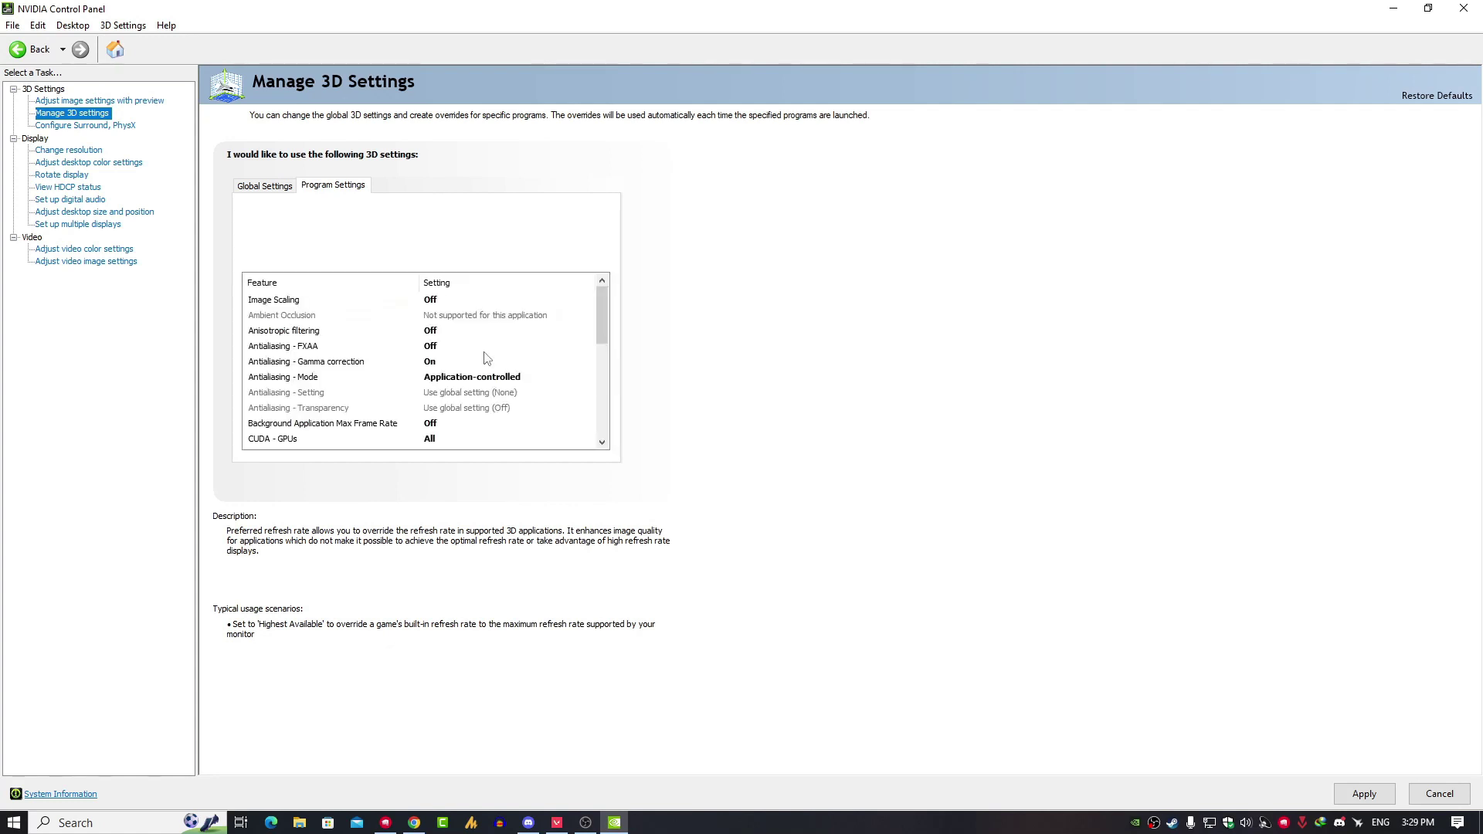
left_click_drag(605, 355, 605, 385)
scroll(606, 390, "down", 2)
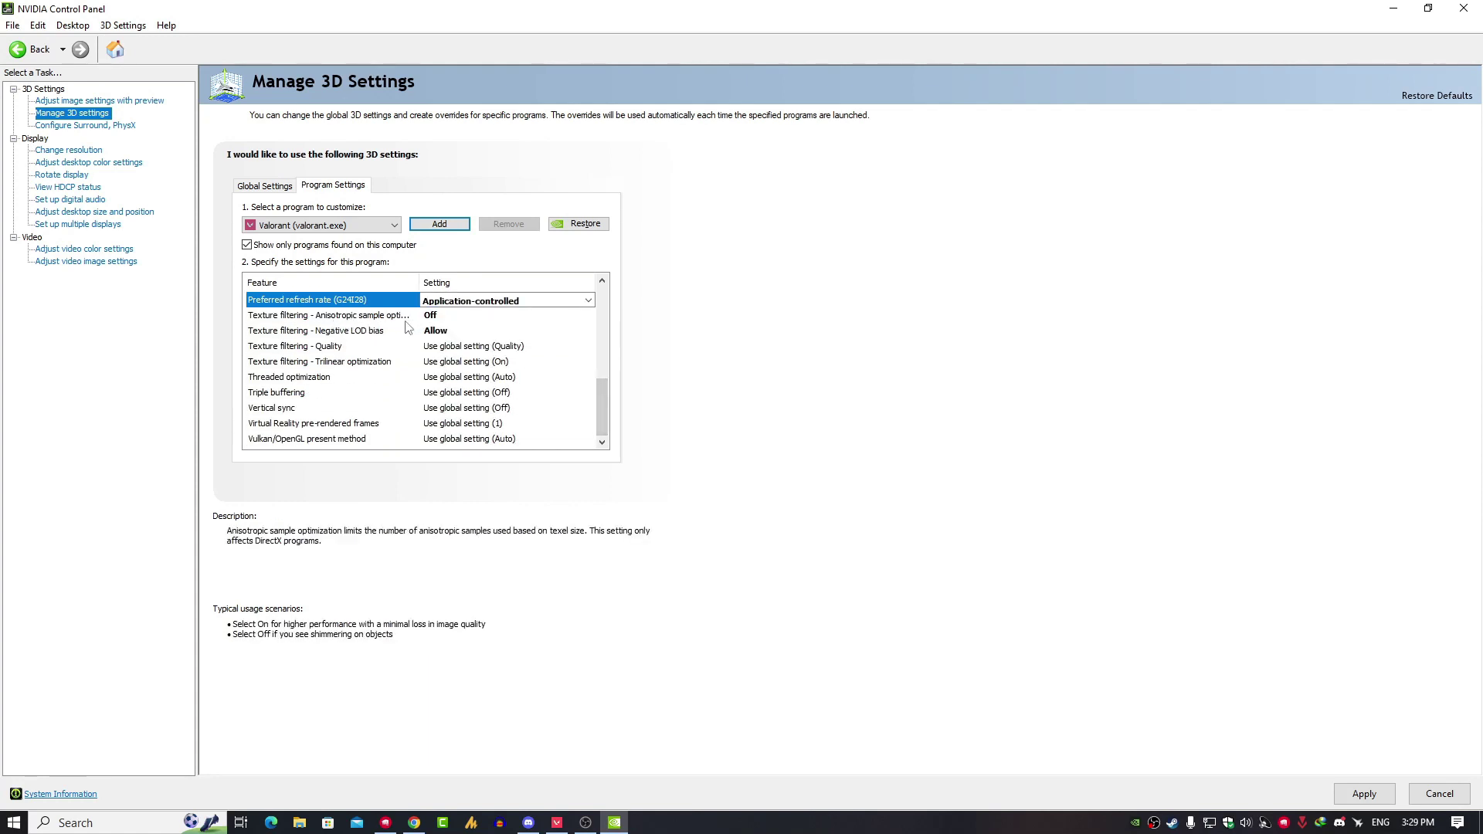
left_click(437, 317)
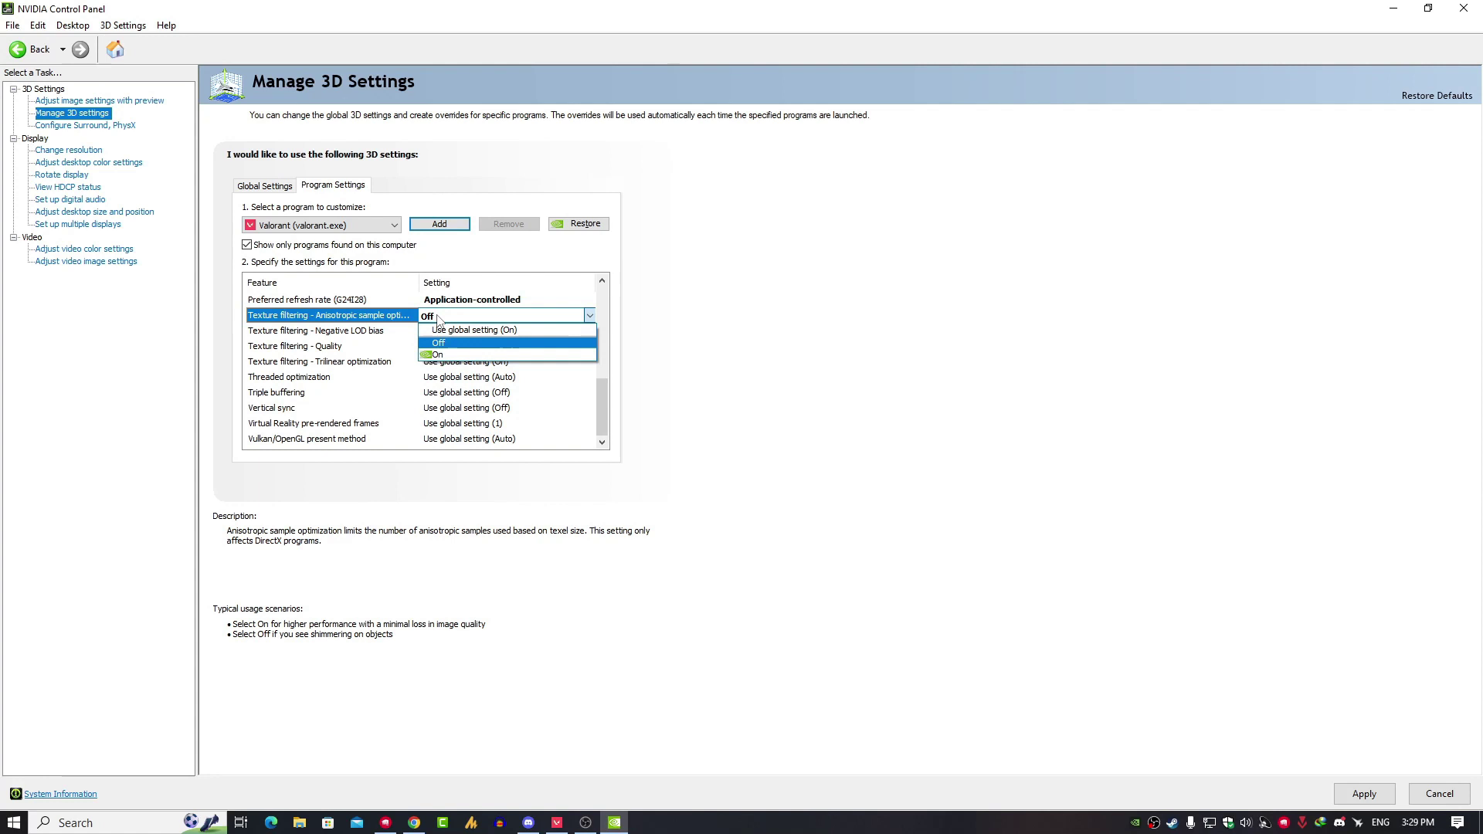
left_click(501, 354)
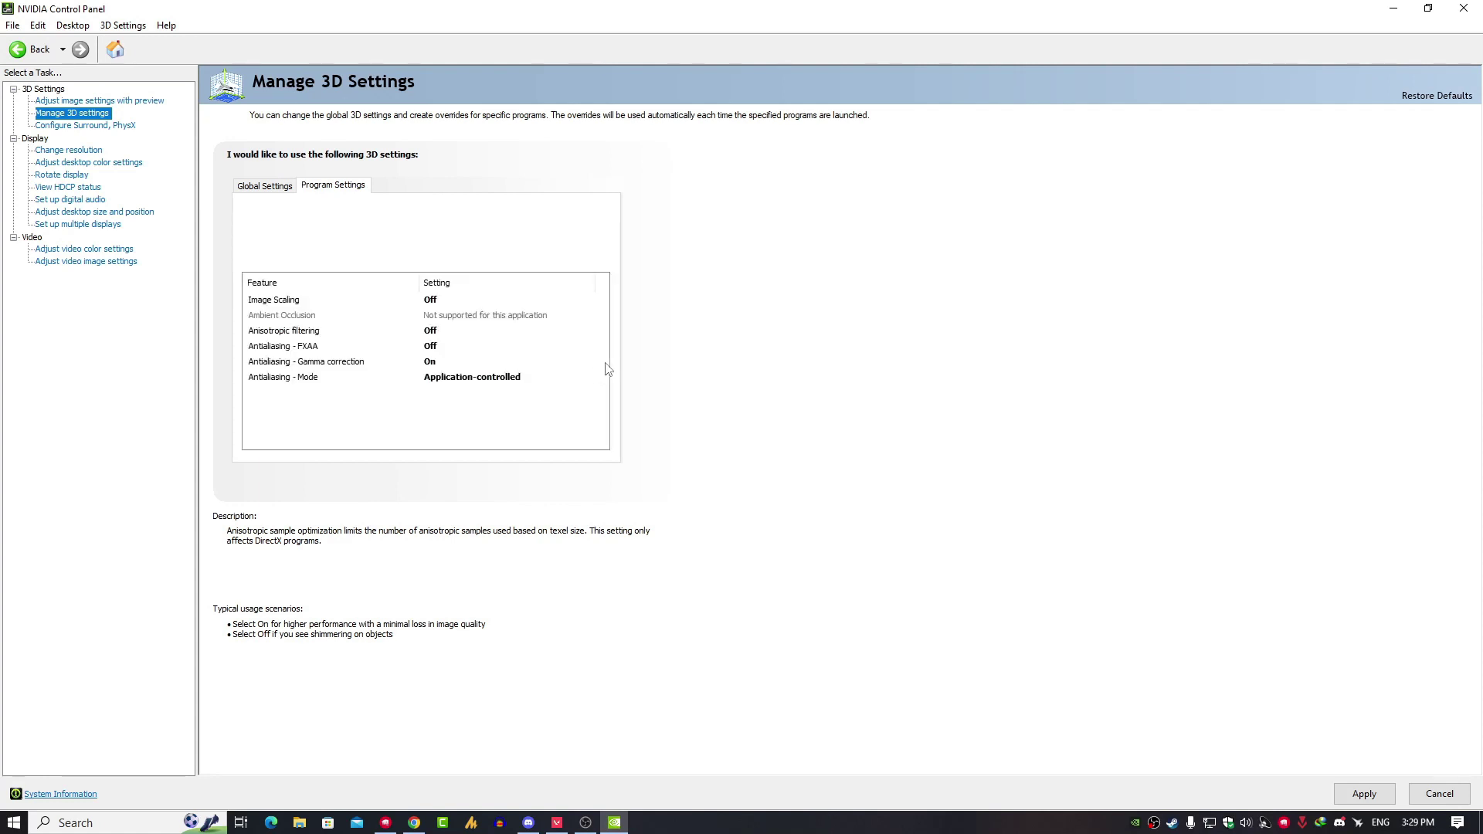
Set Texture filtering - Negative LOD bias to Allow and Texture filtering - Quality to High performance.
left_click_drag(605, 349, 606, 372)
scroll(607, 378, "down", 2)
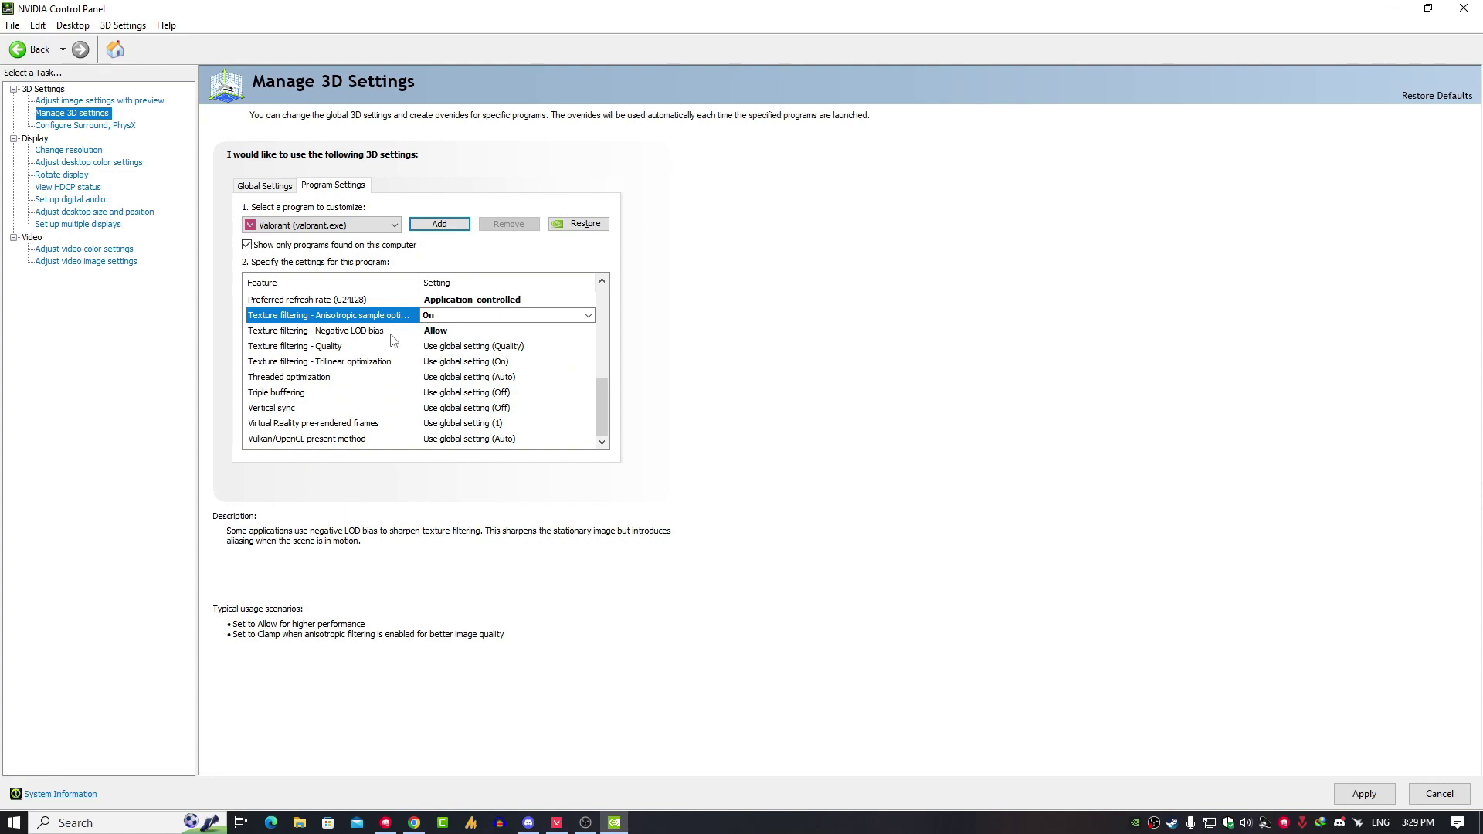
left_click(463, 333)
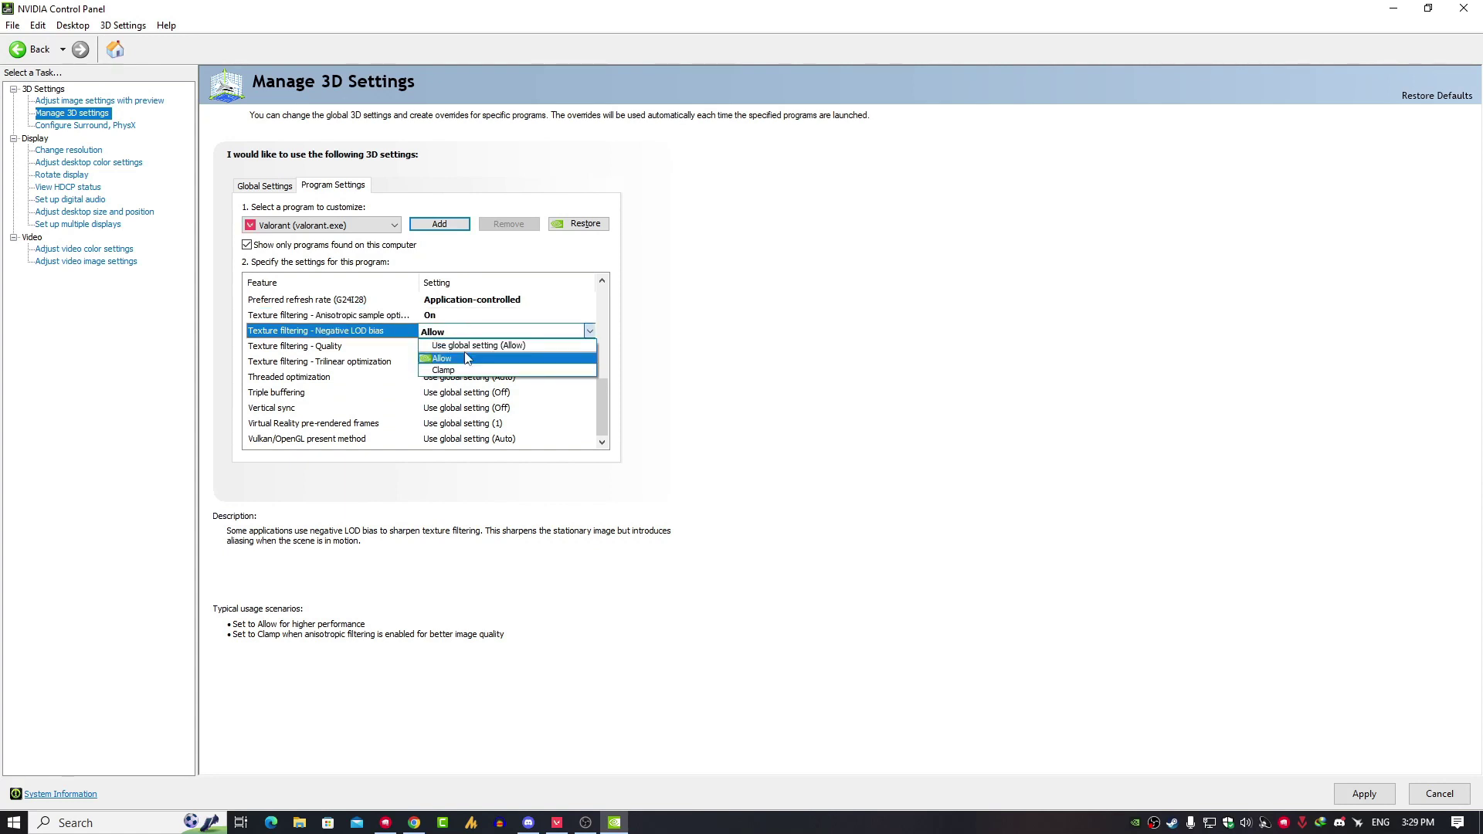
left_click(467, 357)
left_click(467, 347)
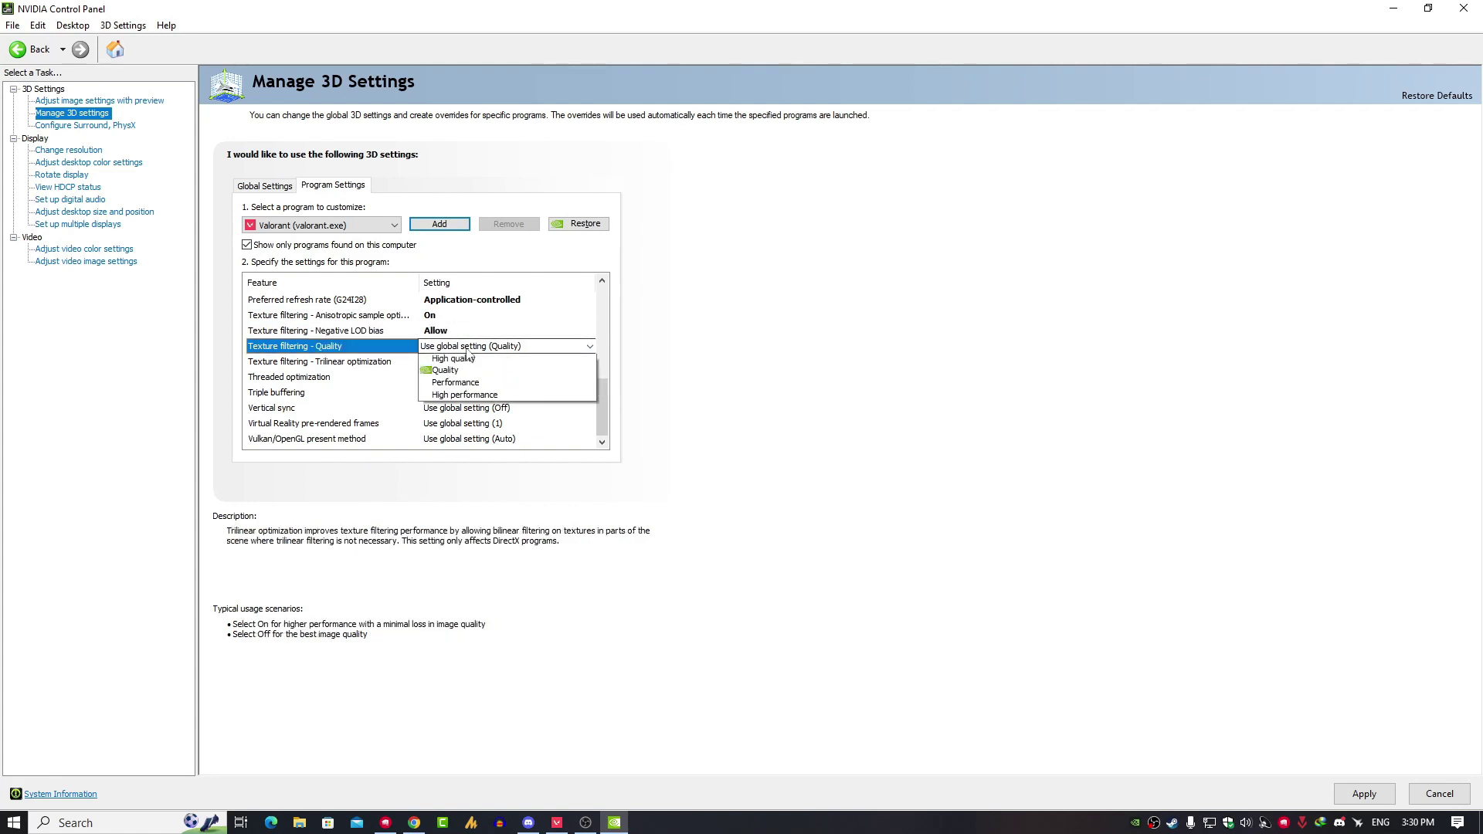
left_click(497, 409)
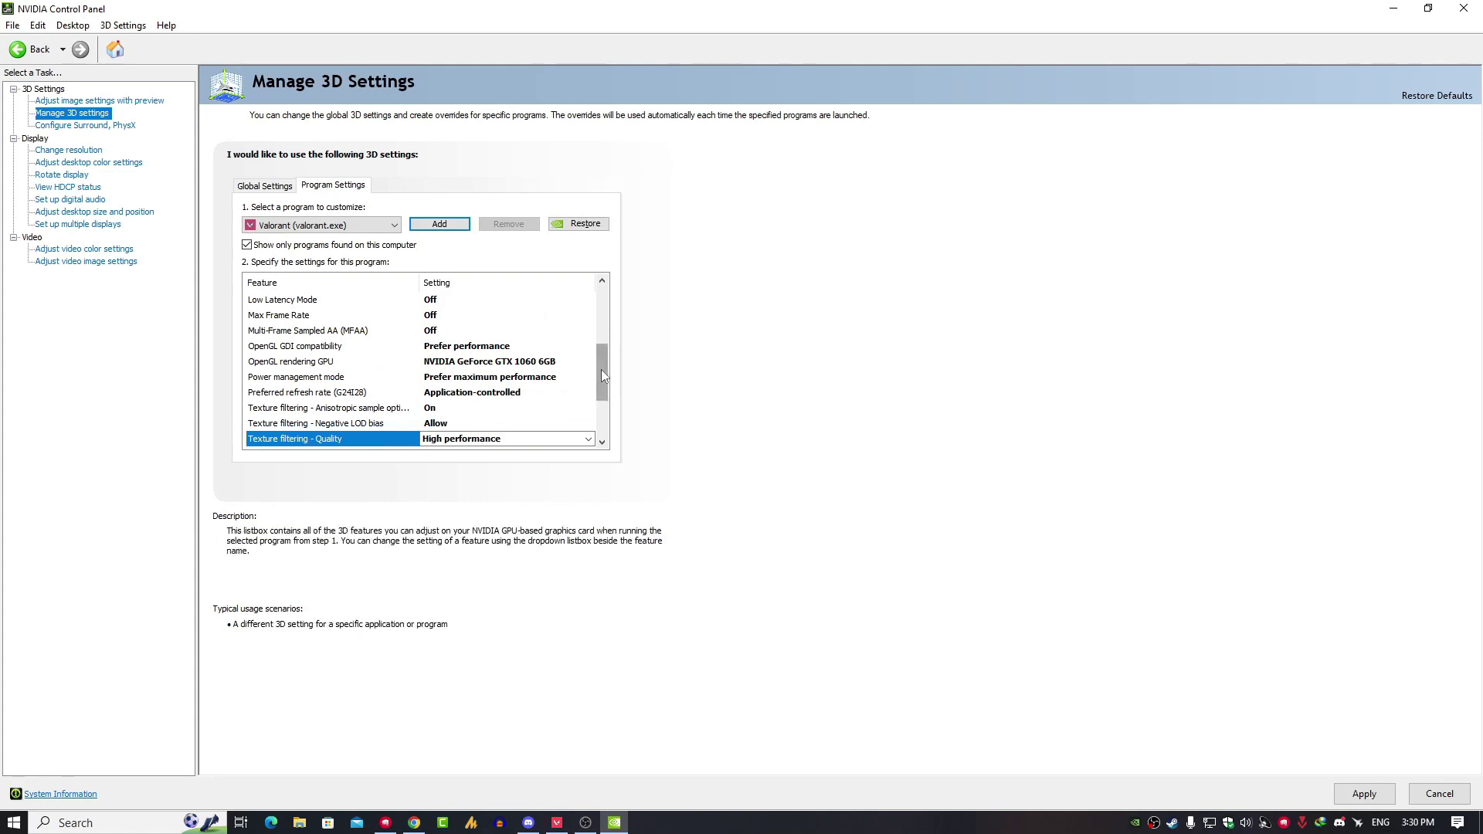
Set Texture filtering - Trilinear optimization and Threaded optimization to On.
left_click_drag(601, 370, 601, 406)
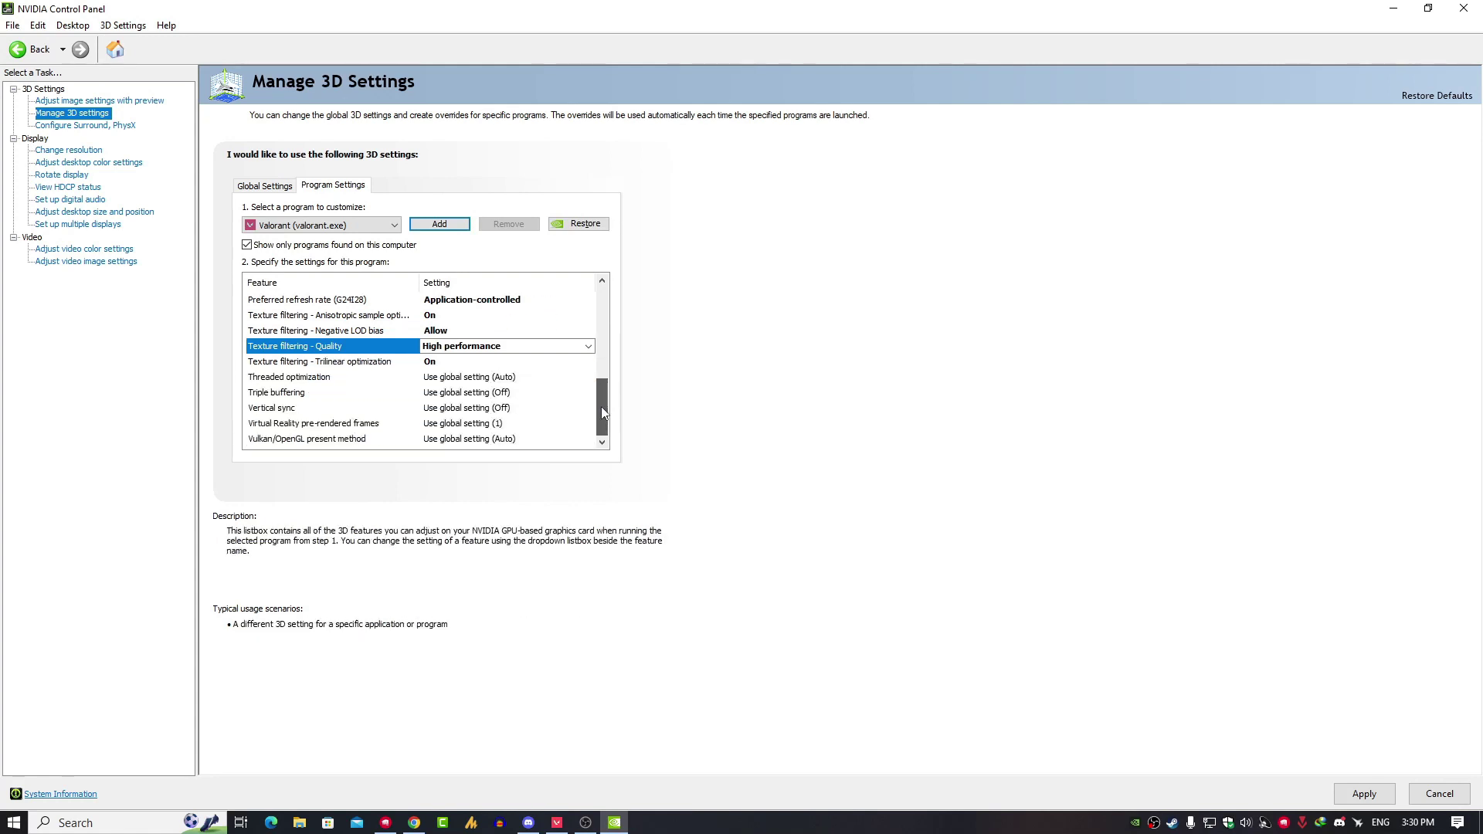
left_click(455, 366)
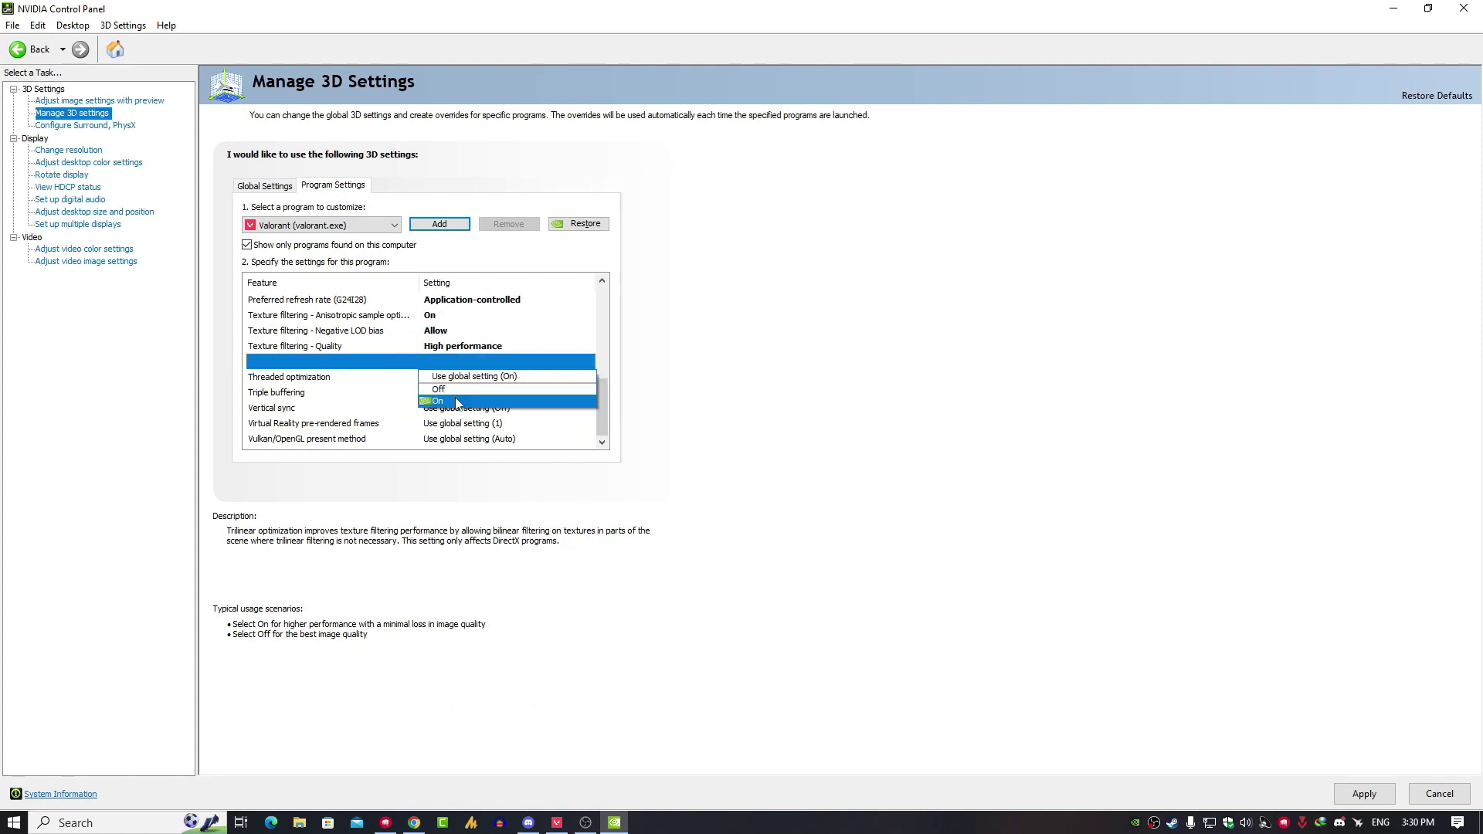
left_click(437, 401)
left_click(454, 378)
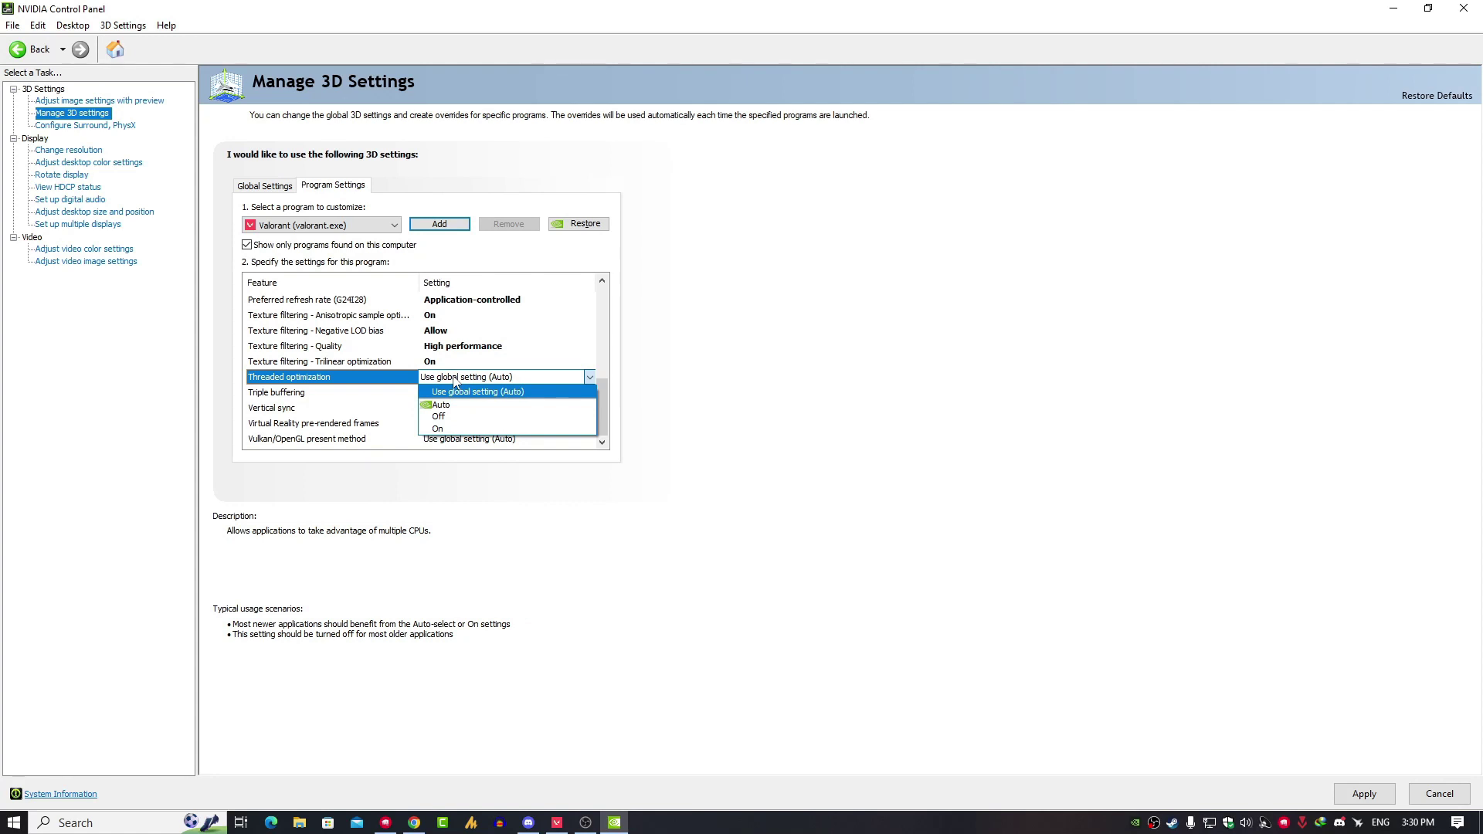
left_click(459, 429)
Set Triple buffering to Off and Vertical sync to Use the 3D application setting.
left_click(481, 395)
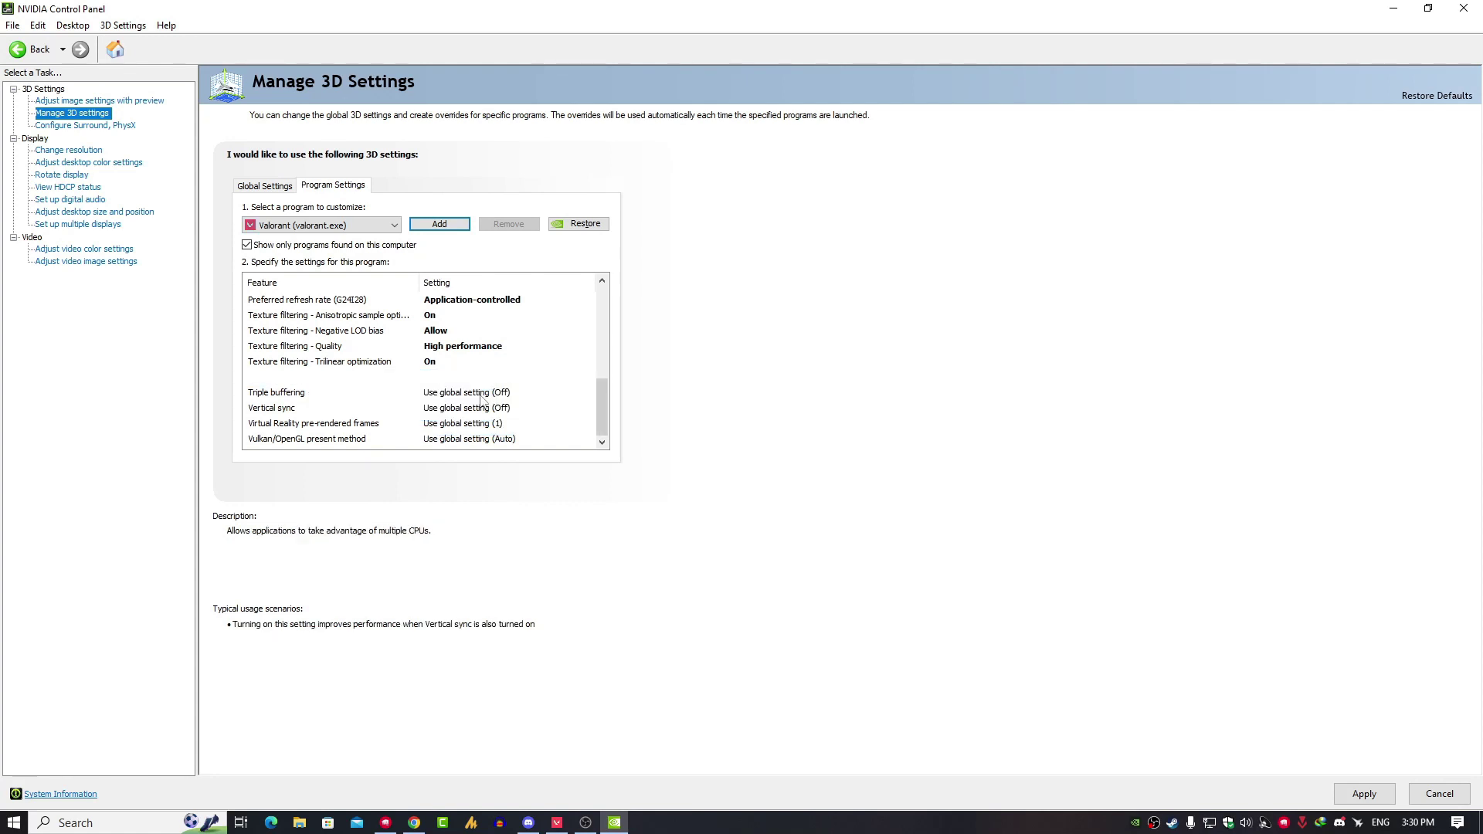
left_click(480, 394)
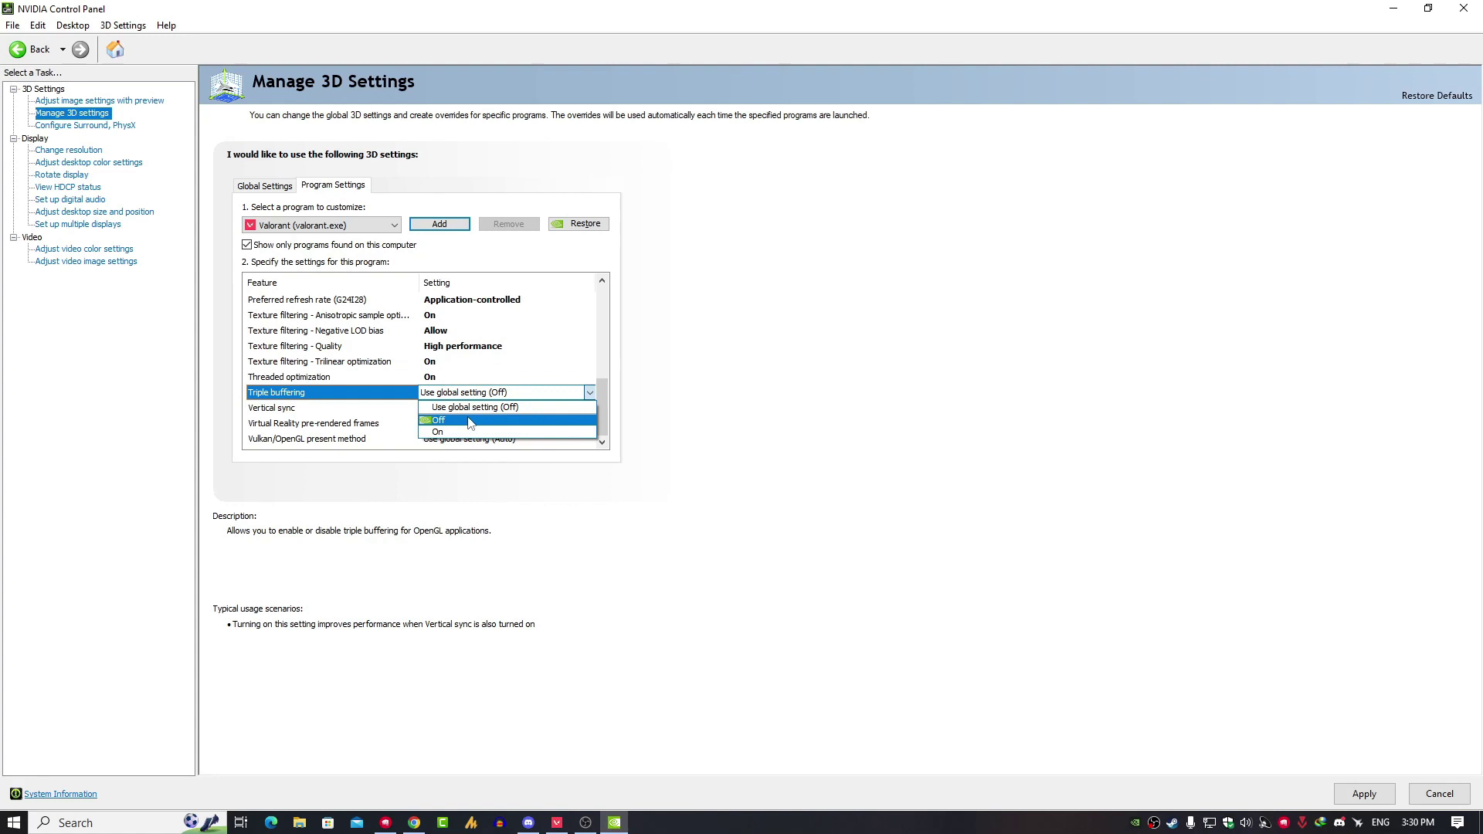
left_click(470, 421)
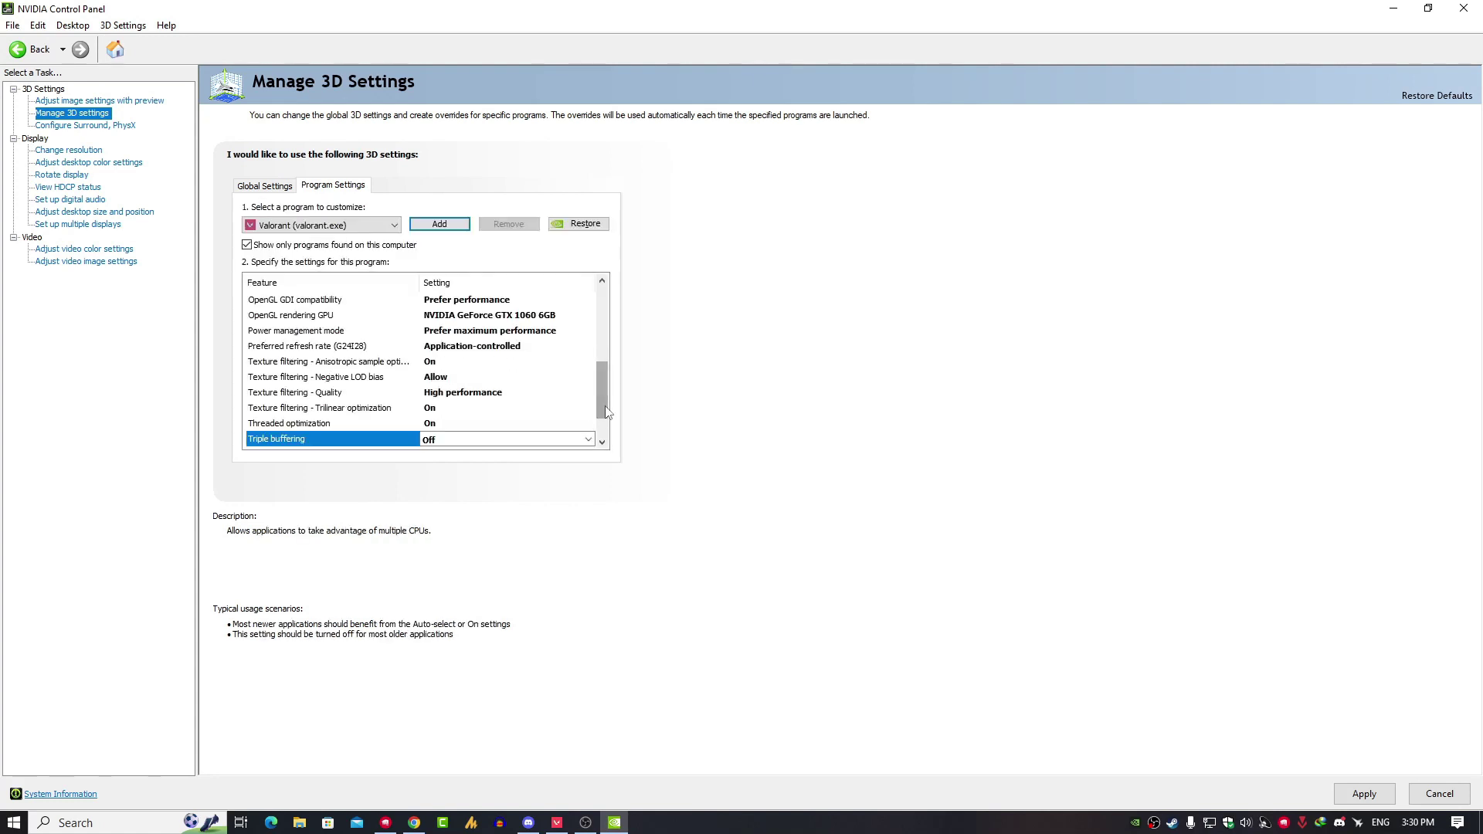
left_click_drag(601, 396, 602, 423)
left_click(399, 410)
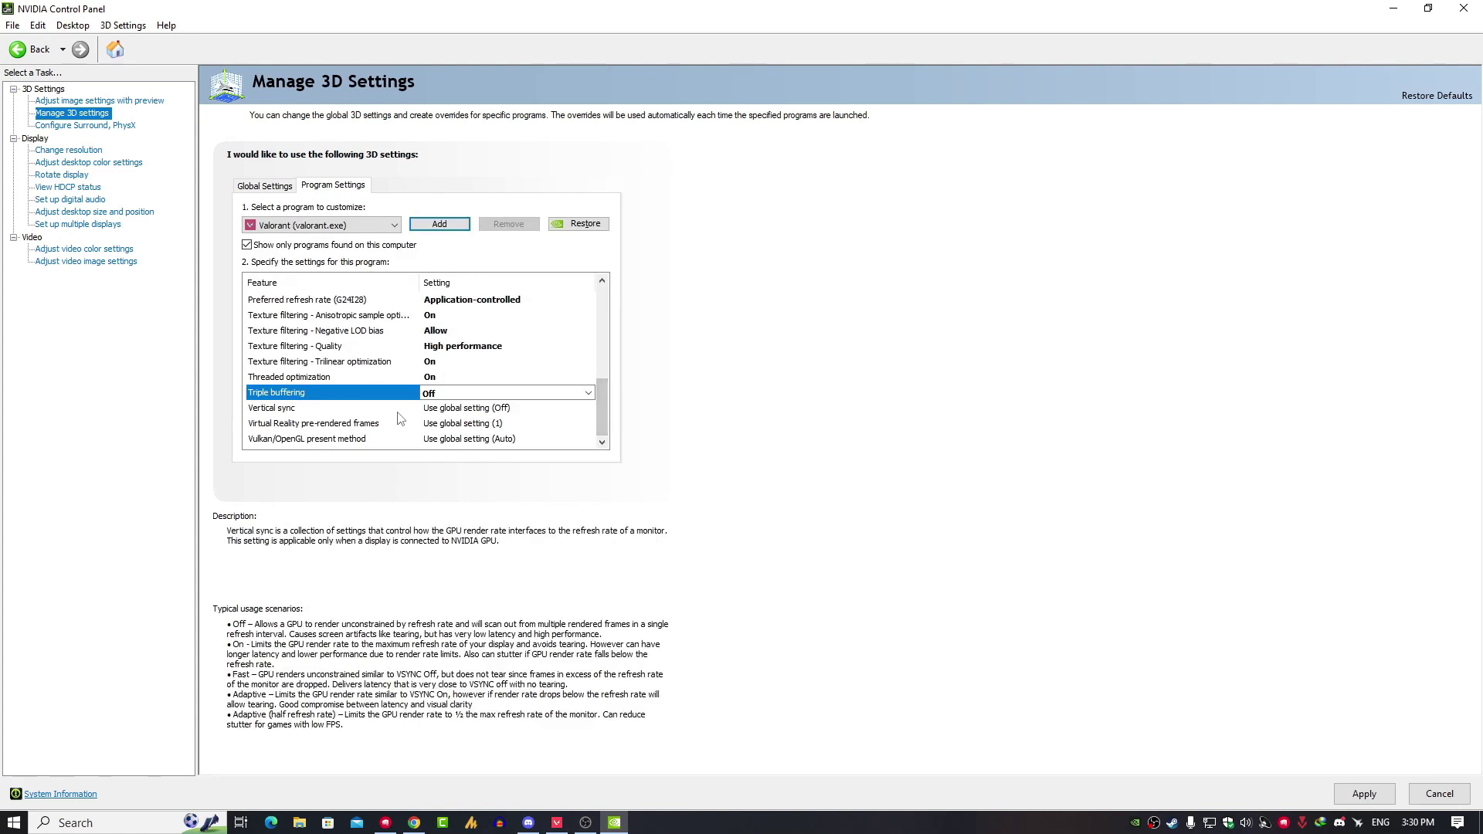
left_click(471, 408)
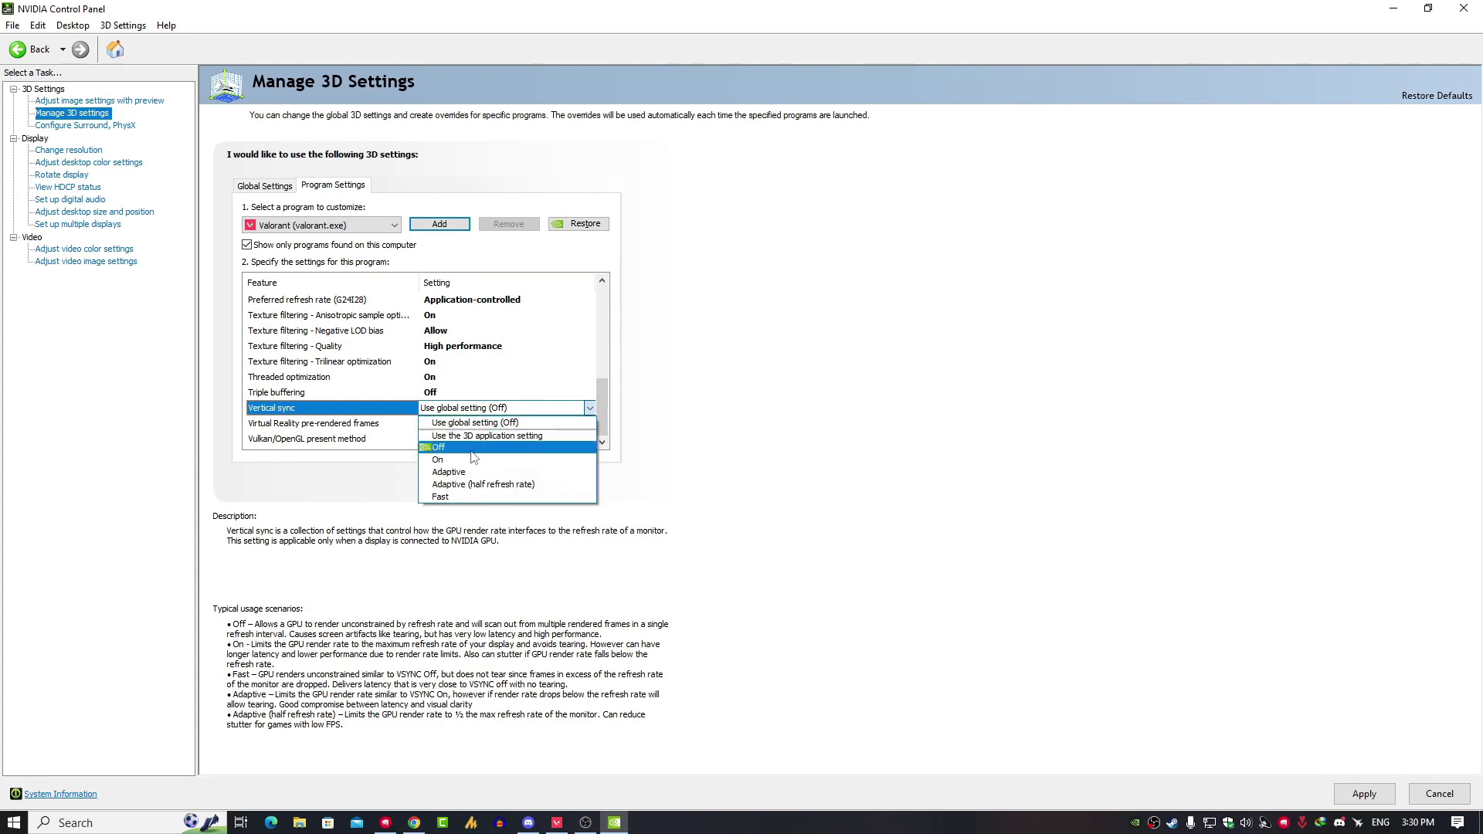
left_click(523, 437)
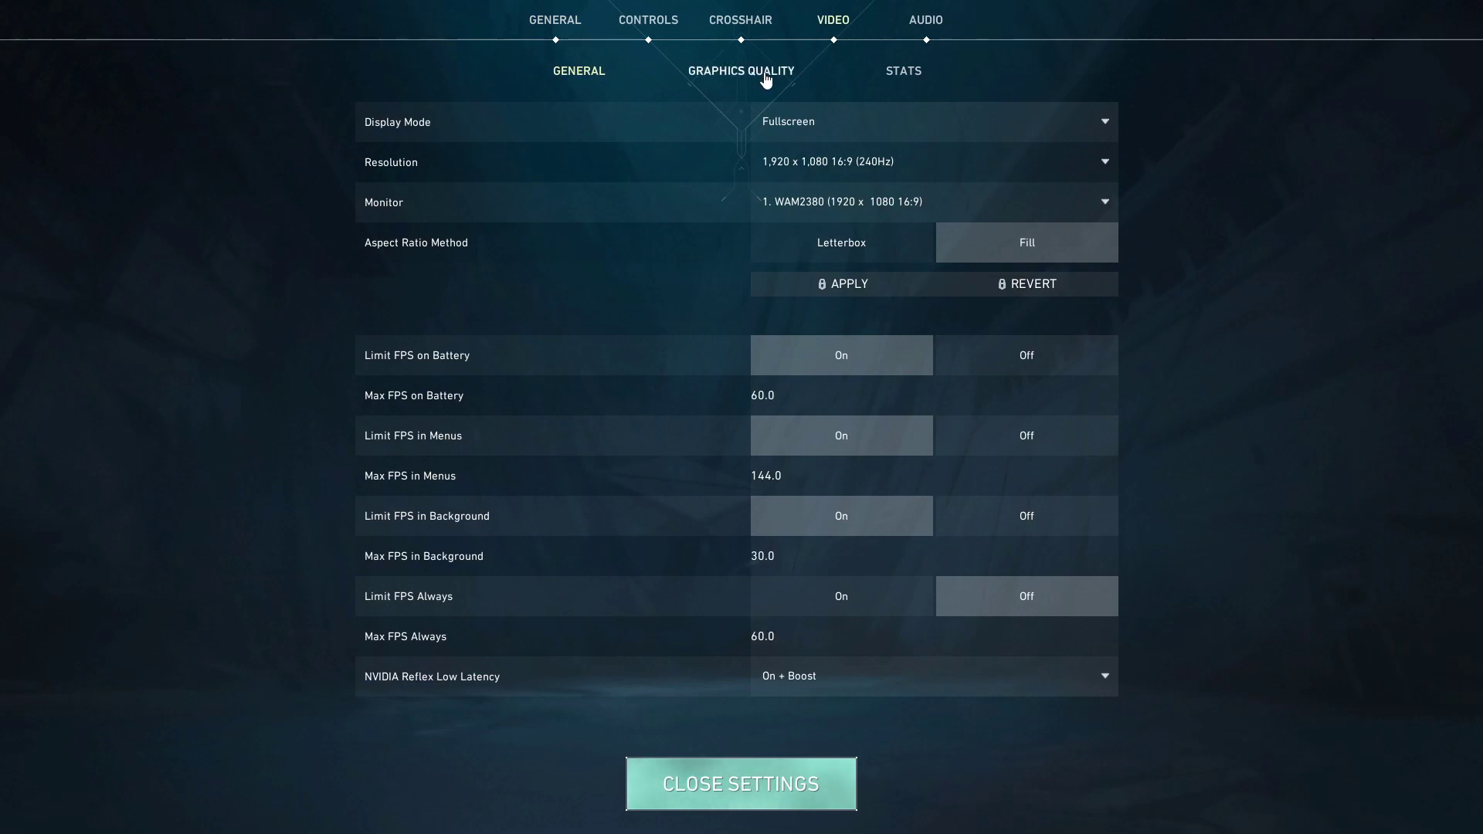
Switch to Valorant and view the graphics quality options in its video settings.
left_click(766, 77)
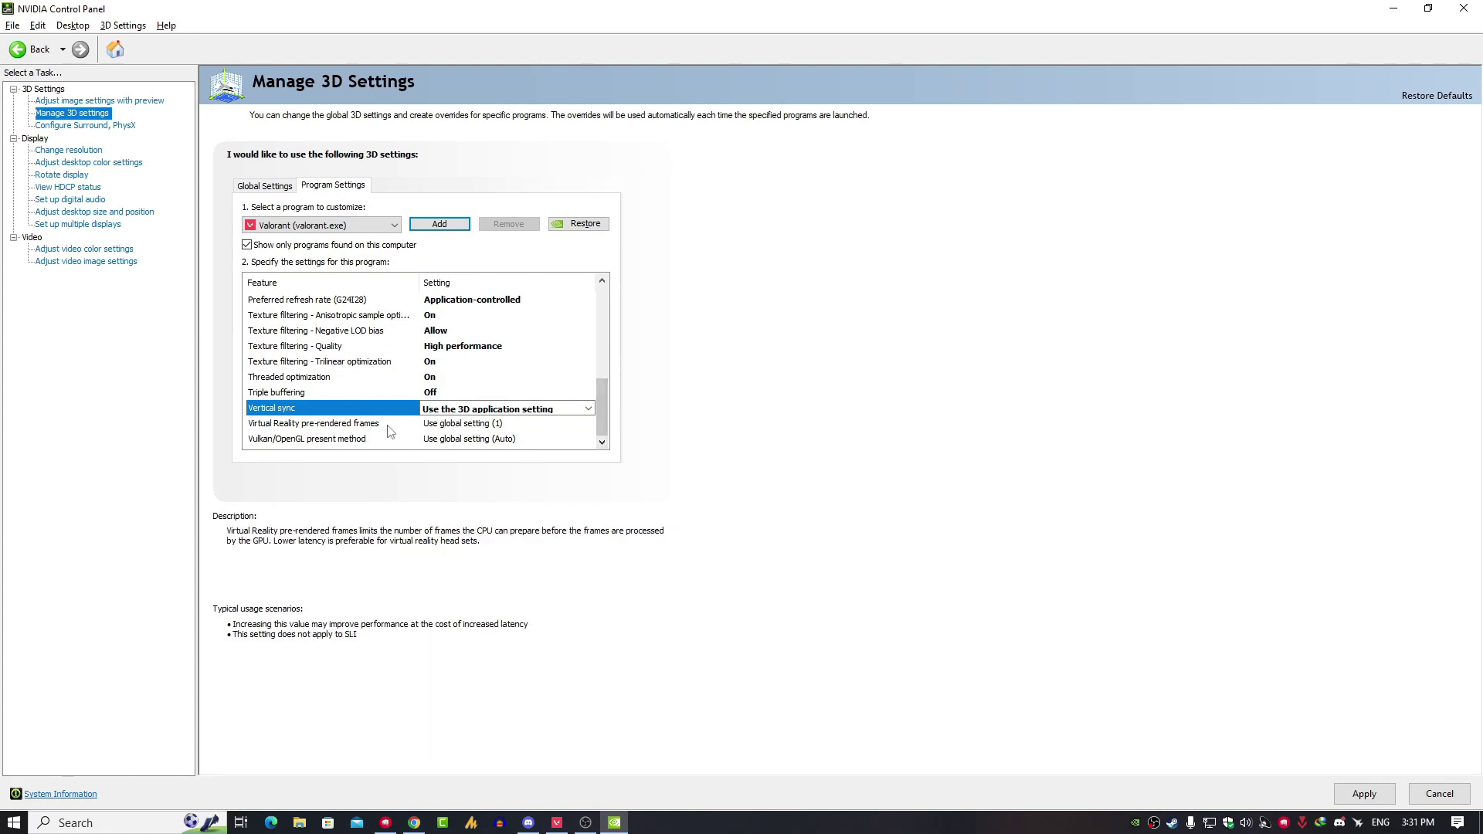
Set Virtual Reality pre-rendered frames to 1 for Valorant.
left_click(492, 426)
left_click(492, 425)
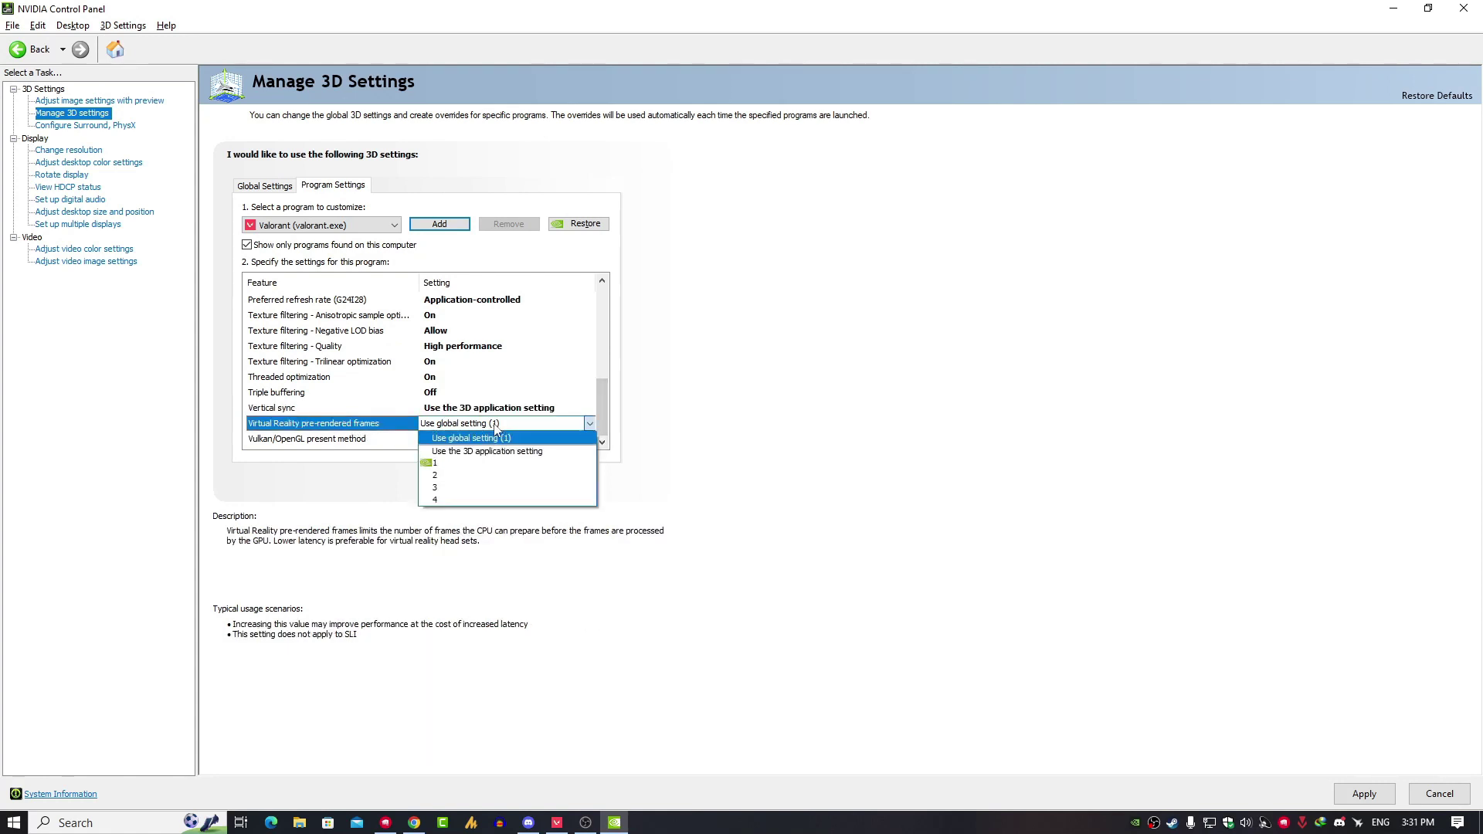
left_click(479, 465)
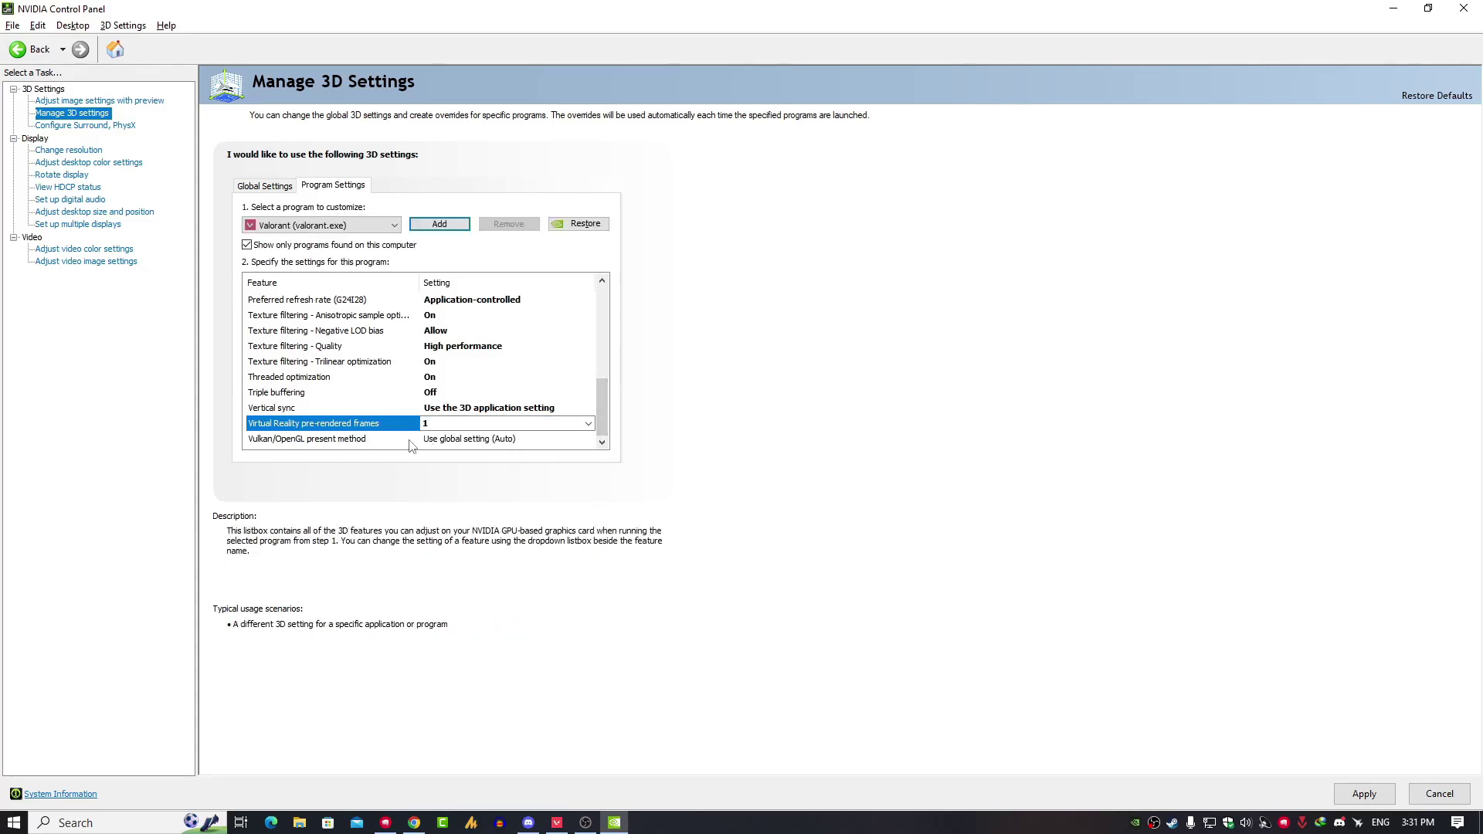
Set Vulkan/OpenGL present method to Prefer native, apply the program settings and close the NVIDIA Control Panel.
left_click(473, 439)
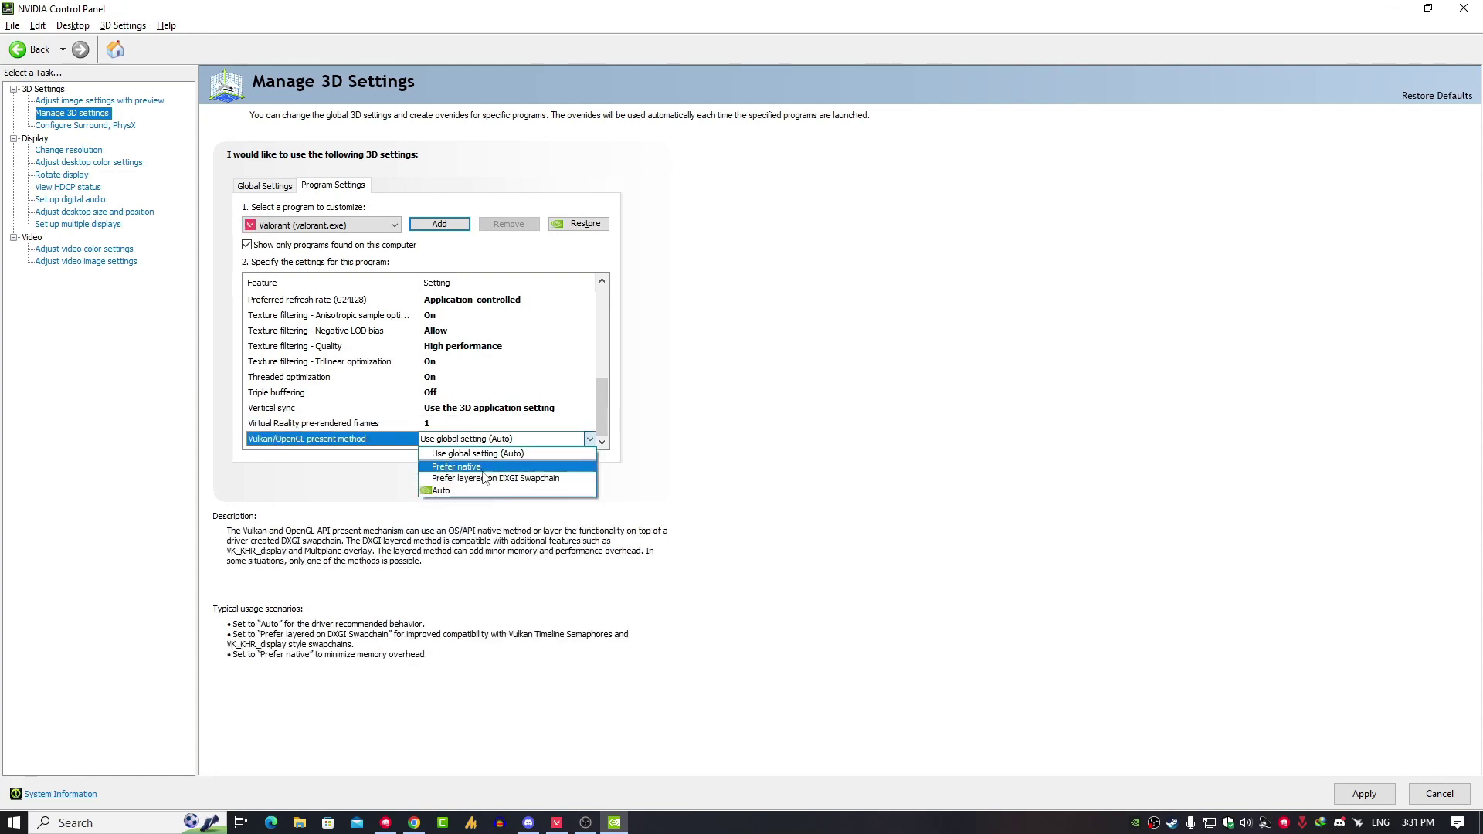
left_click(493, 470)
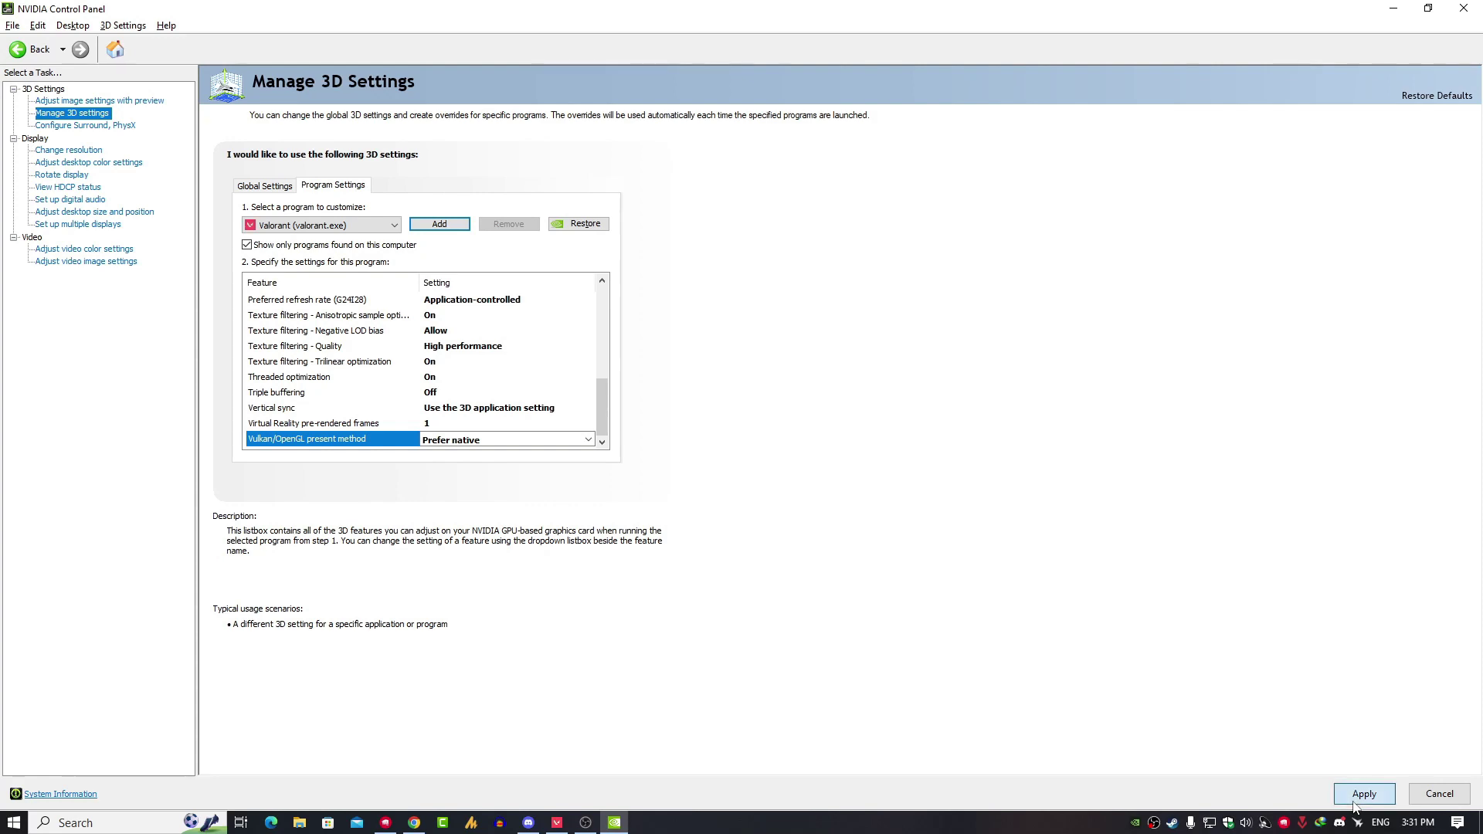
left_click(1354, 803)
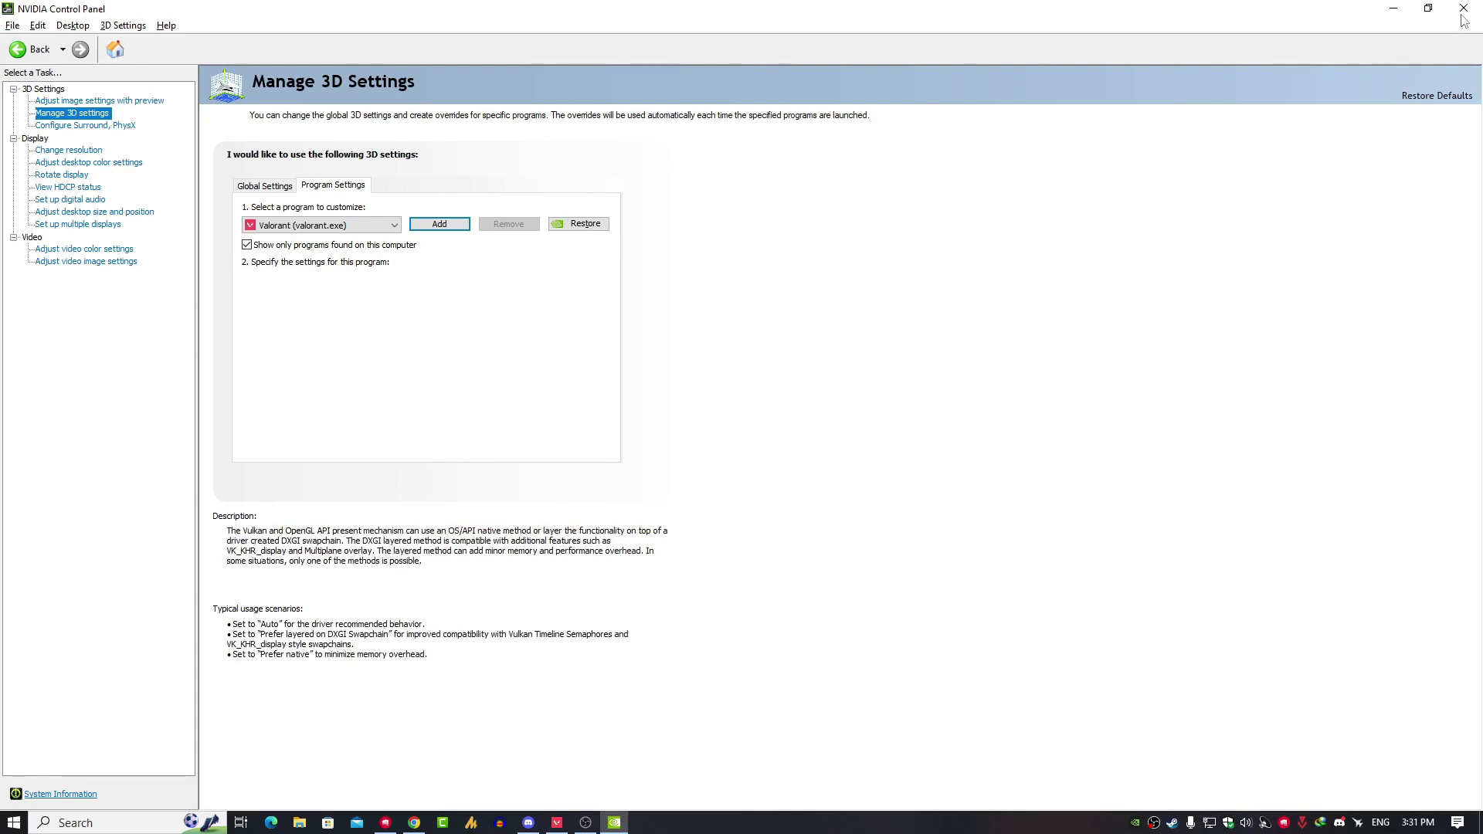
left_click(1463, 13)
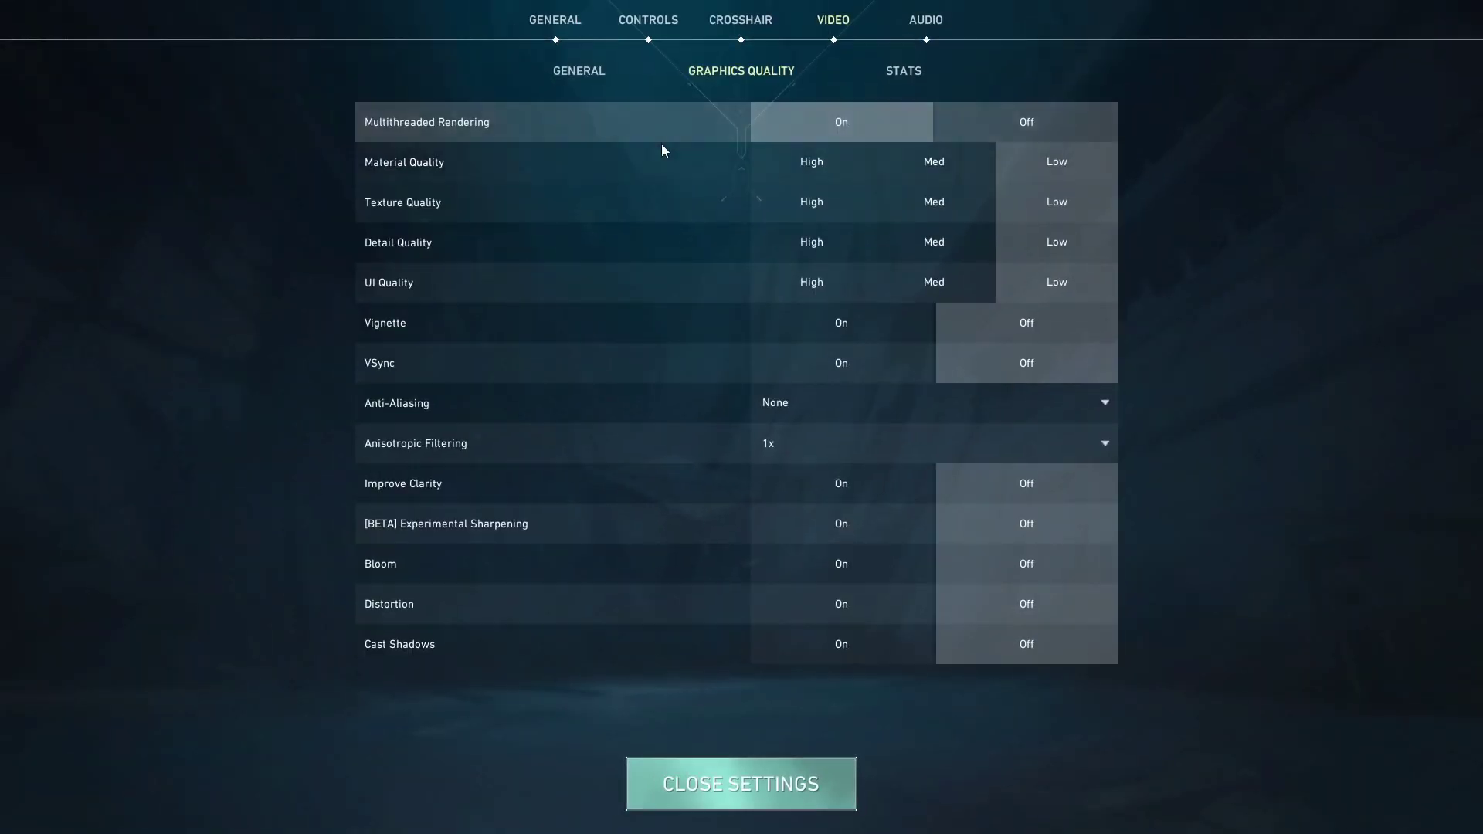
In Valorant's general settings, set the map's Rotate option to Fixed and Fixed Orientation to Always the Same.
left_click(574, 34)
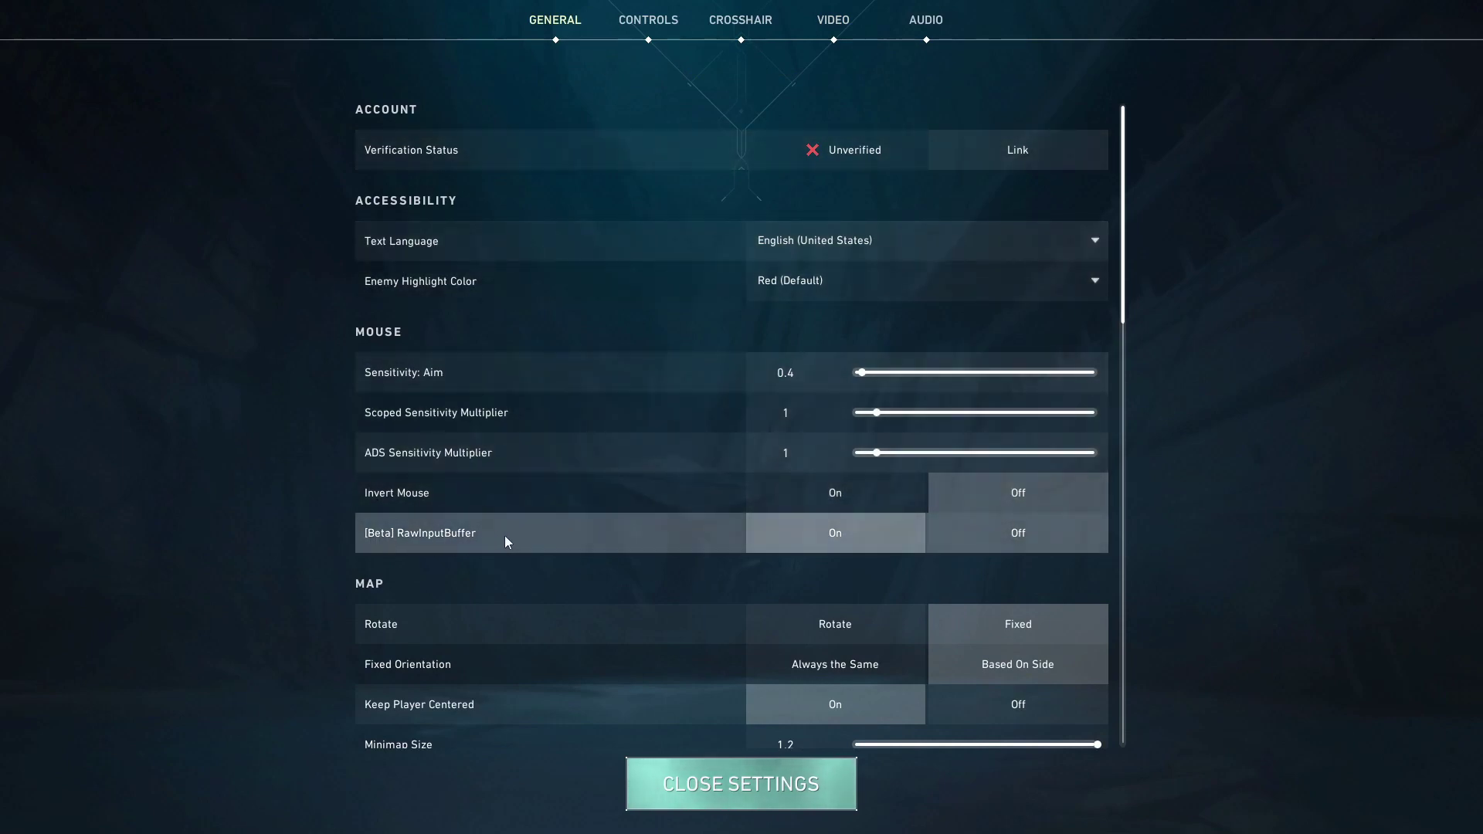
scroll(765, 542, "down", 3)
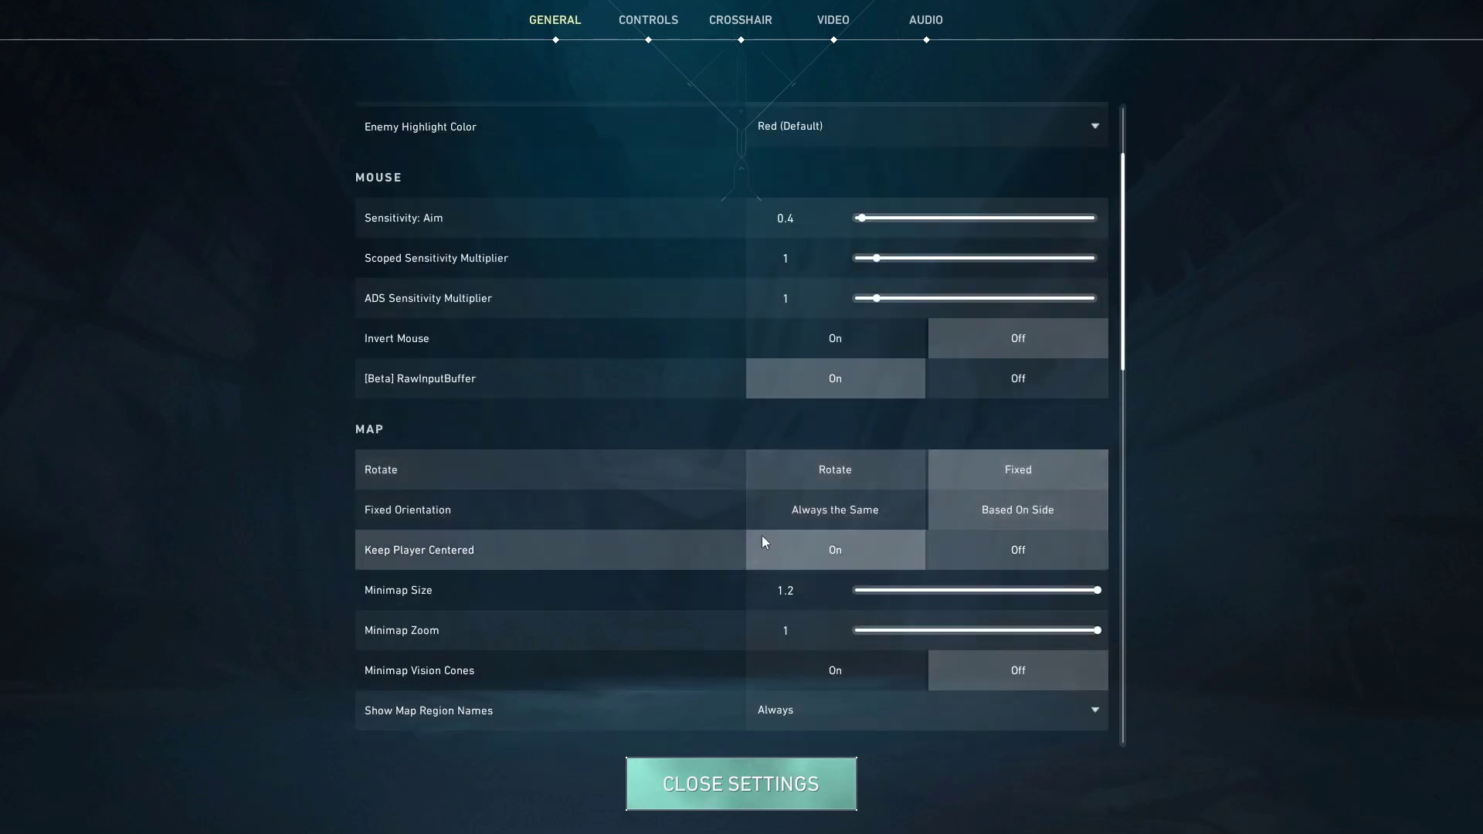
scroll(698, 516, "down", 3)
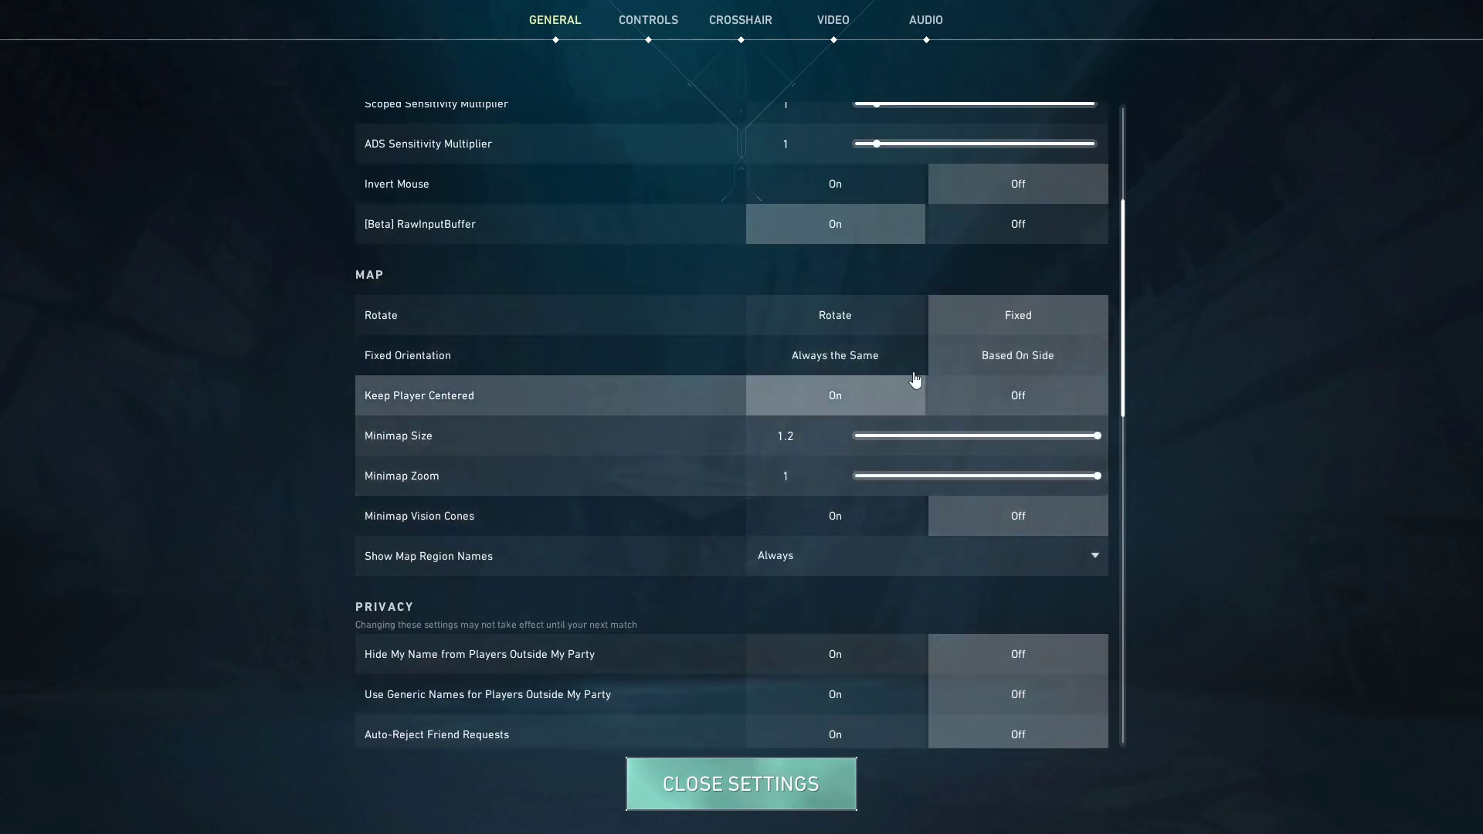
left_click(1004, 324)
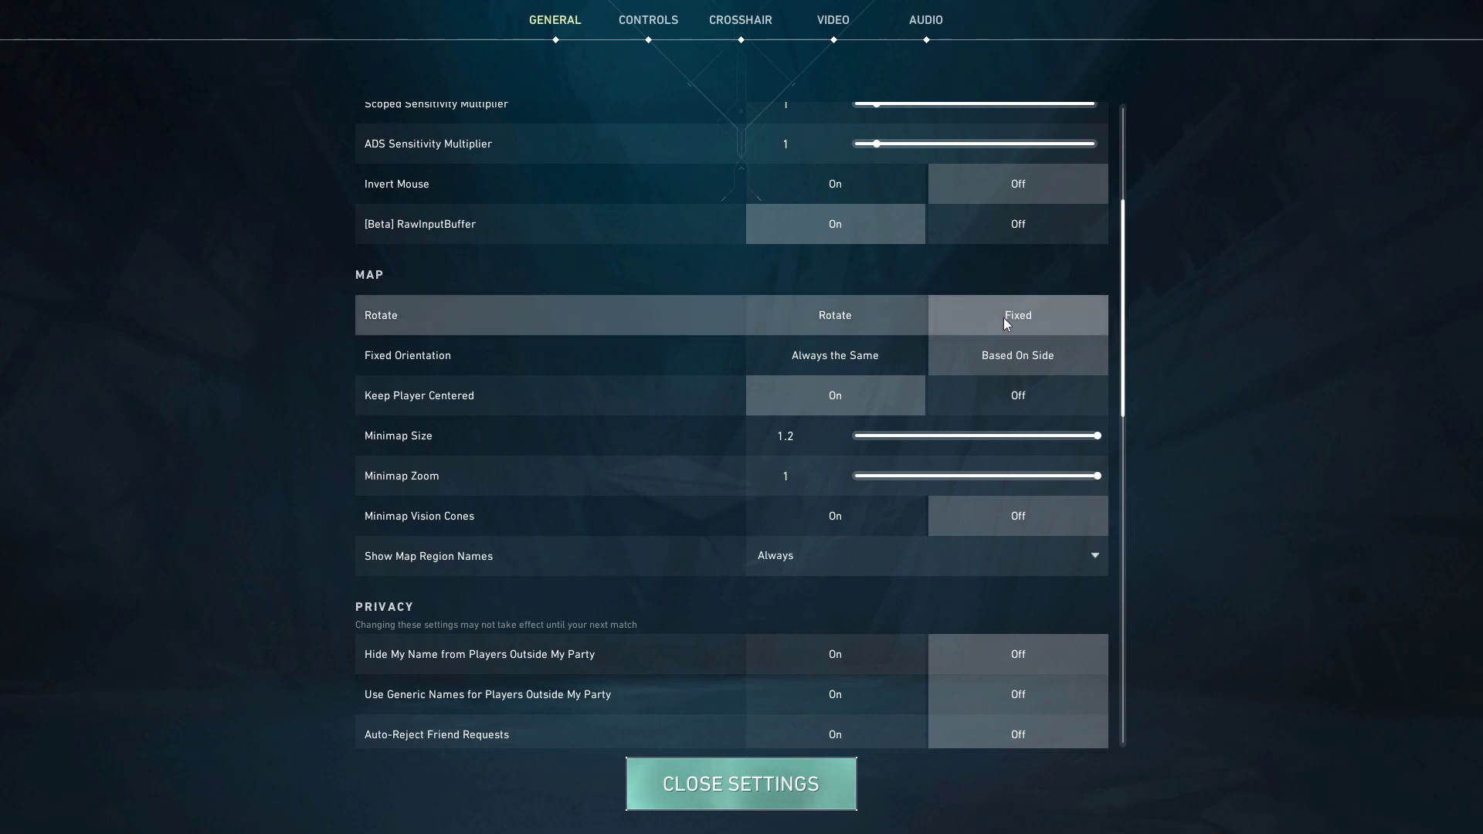
left_click(884, 366)
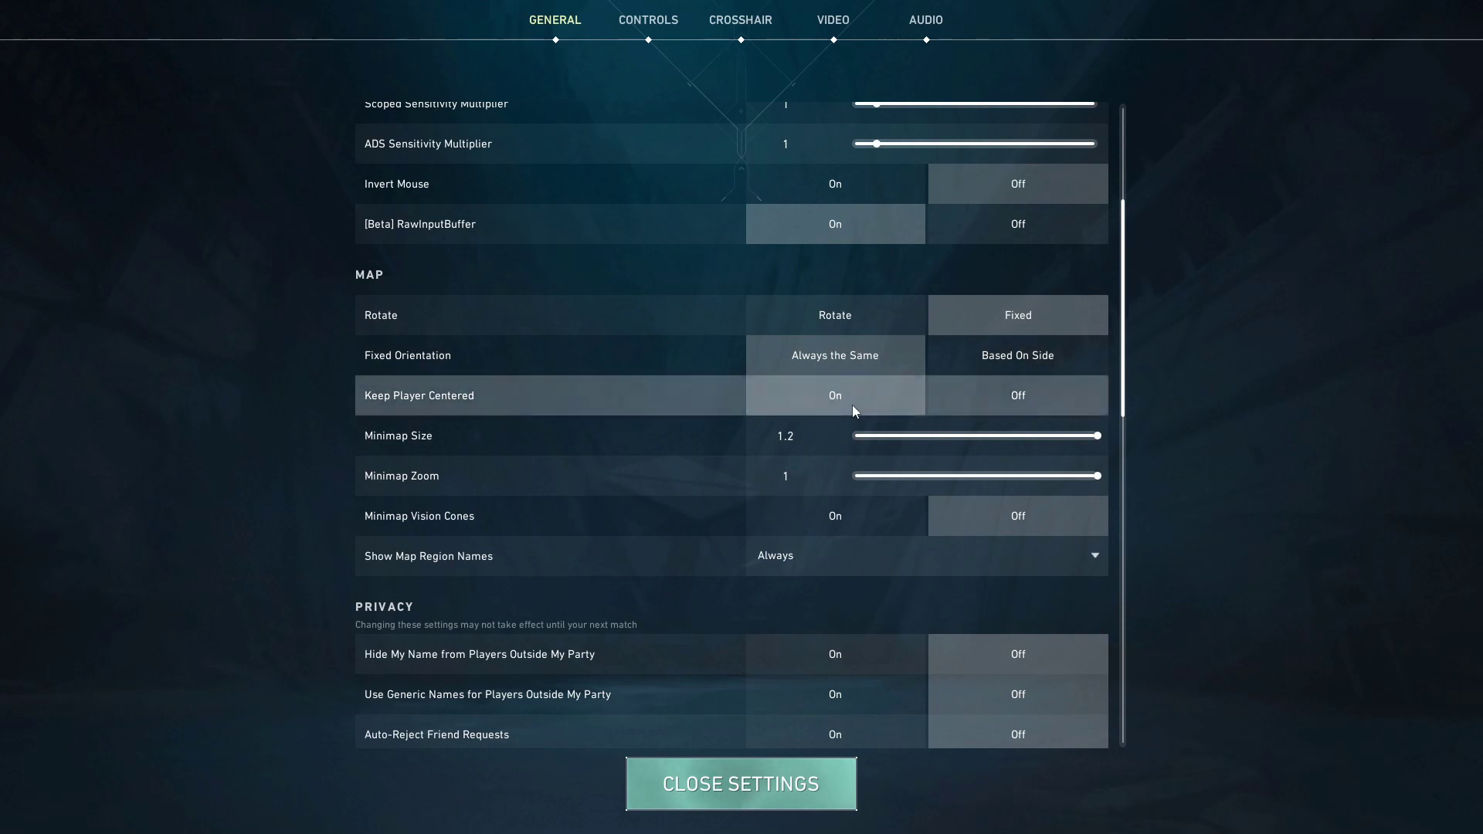
Set Network Buffering to Maximum in the Other section of the general settings.
scroll(841, 563, "down", 3)
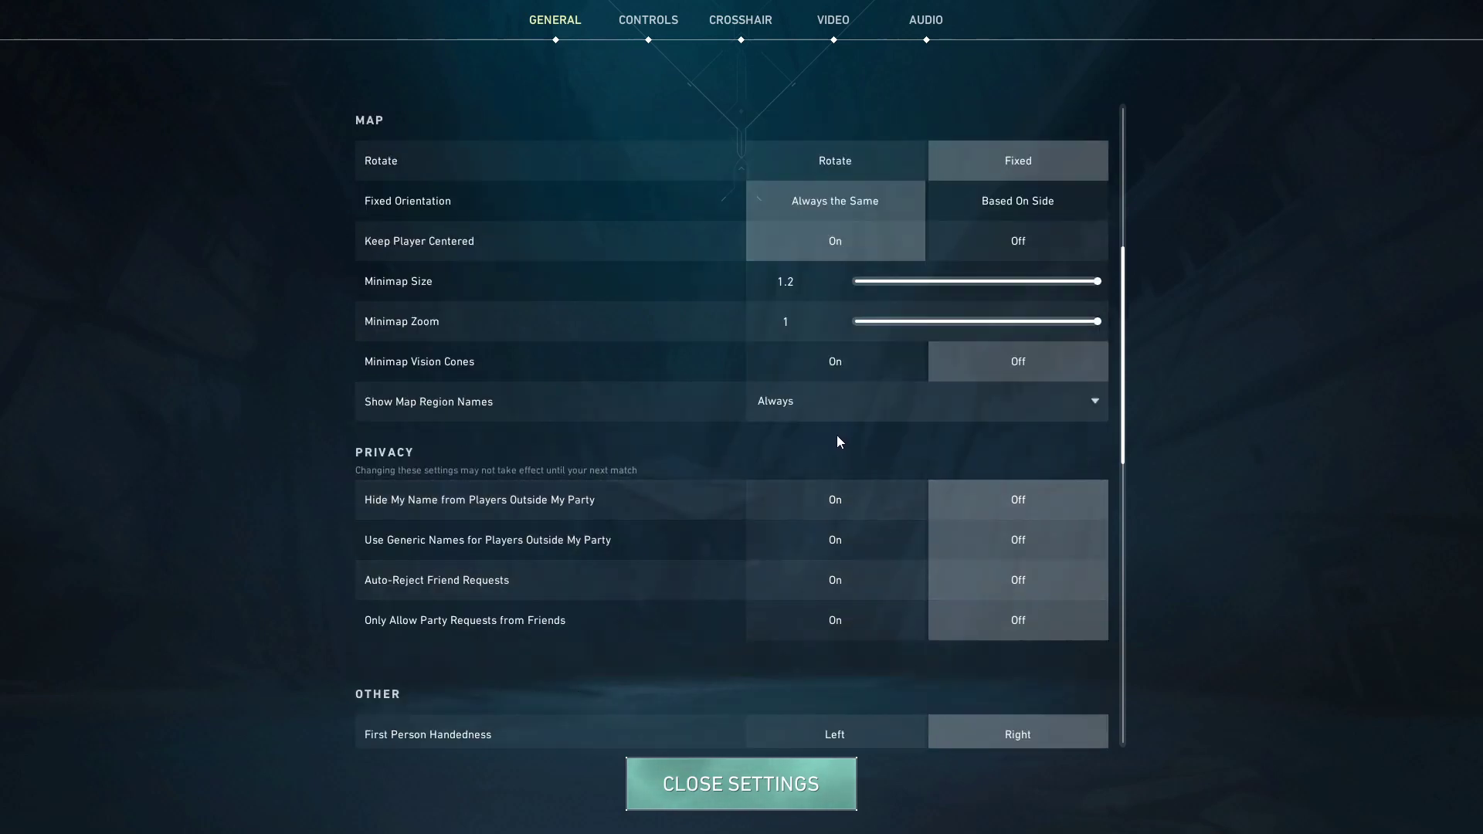
scroll(839, 441, "down", 3)
scroll(839, 441, "down", 4)
scroll(839, 442, "down", 3)
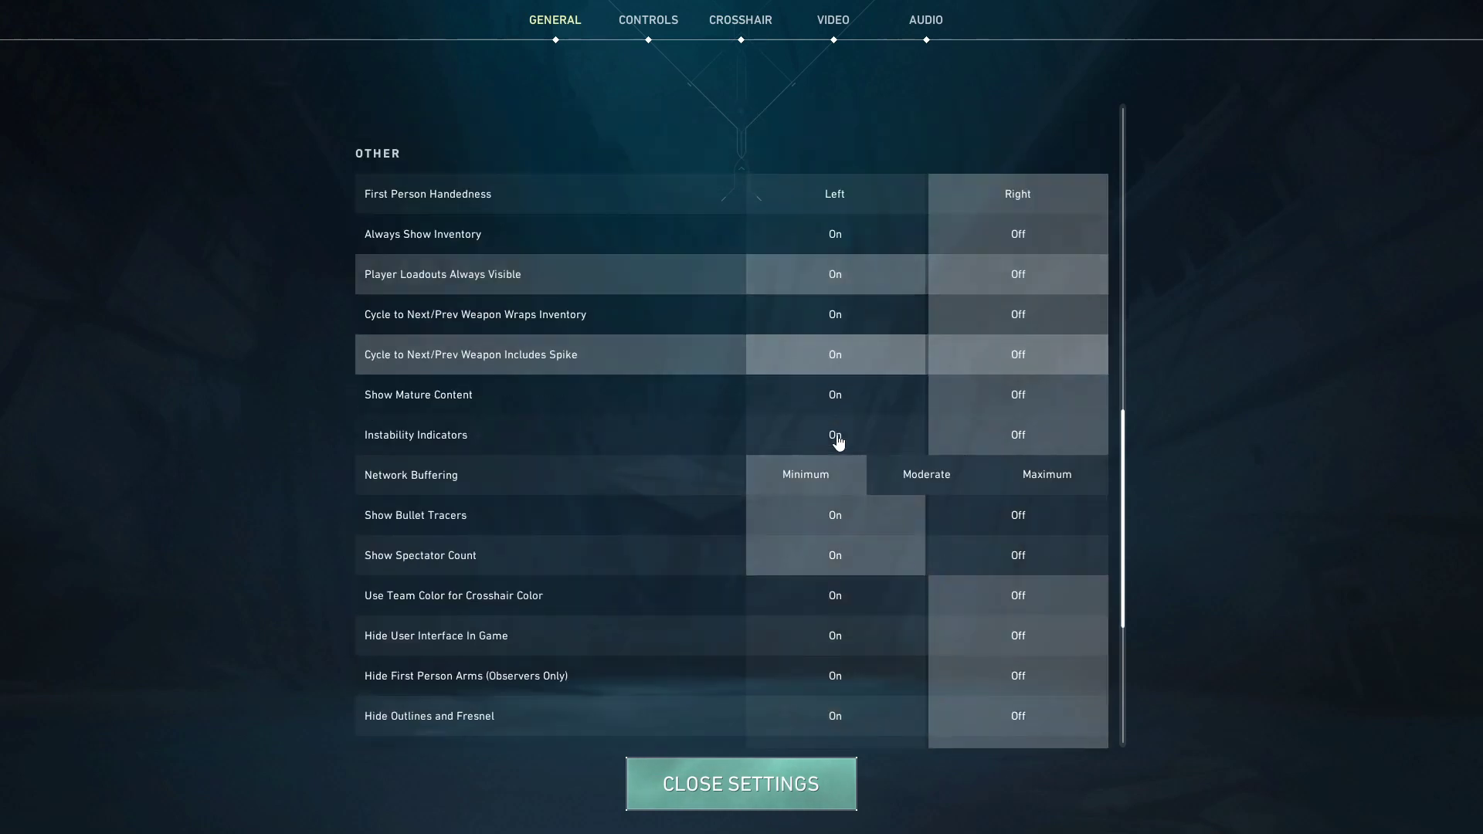
scroll(839, 443, "down", 1)
scroll(839, 443, "up", 1)
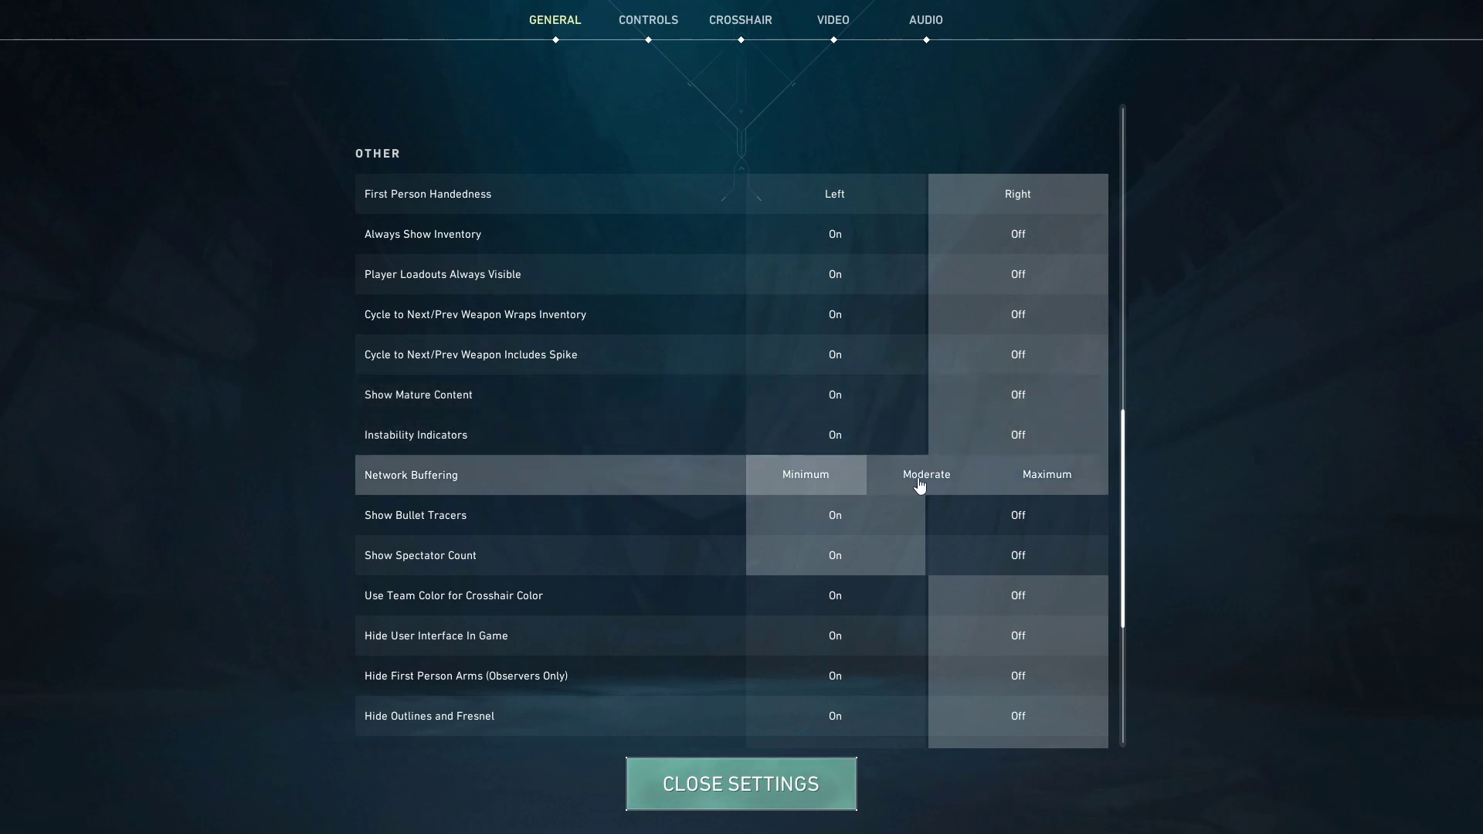
left_click(1050, 478)
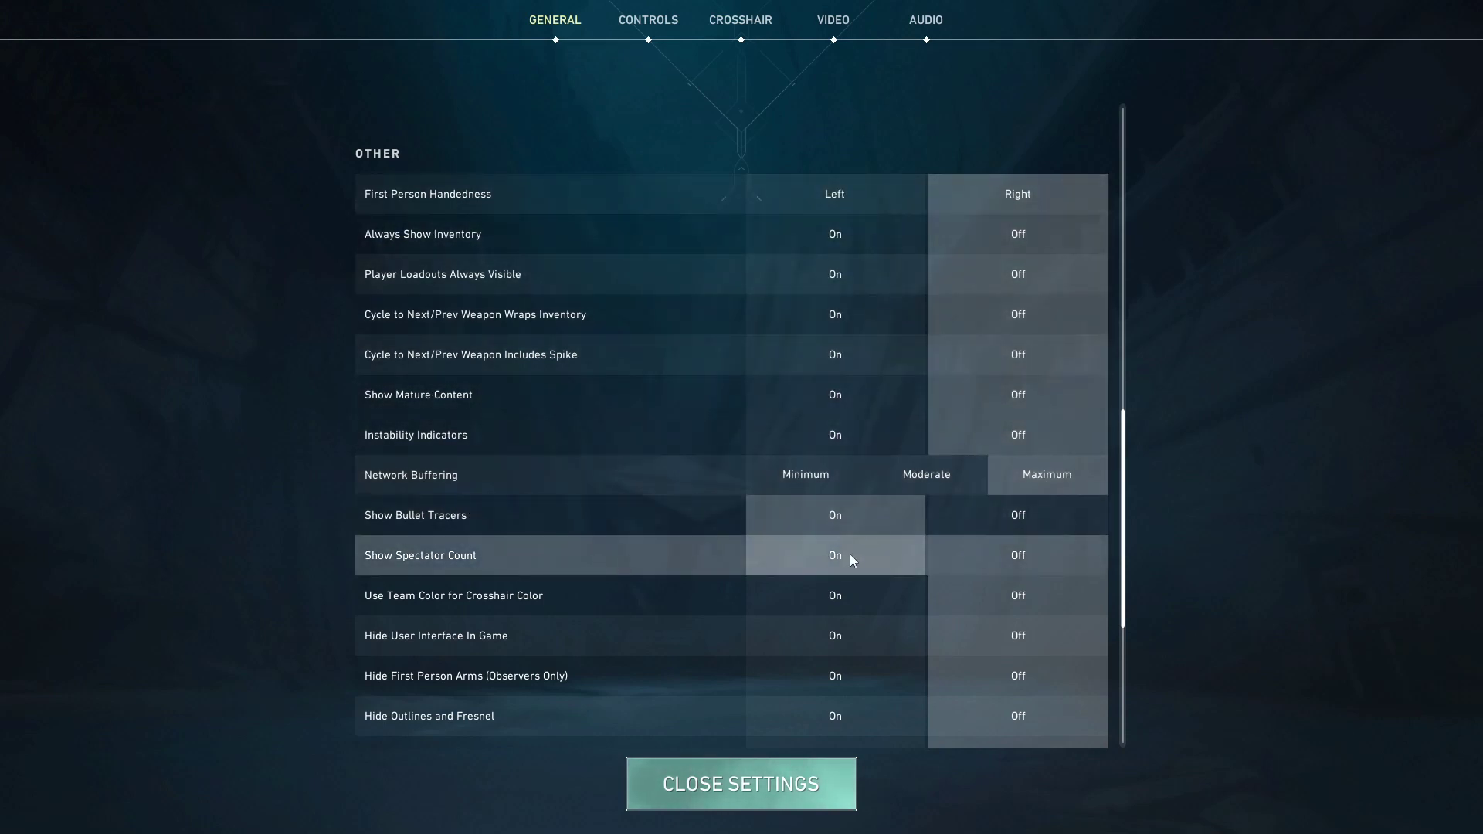
Set the Client FPS performance stat to Text Only in the video settings.
left_click(837, 31)
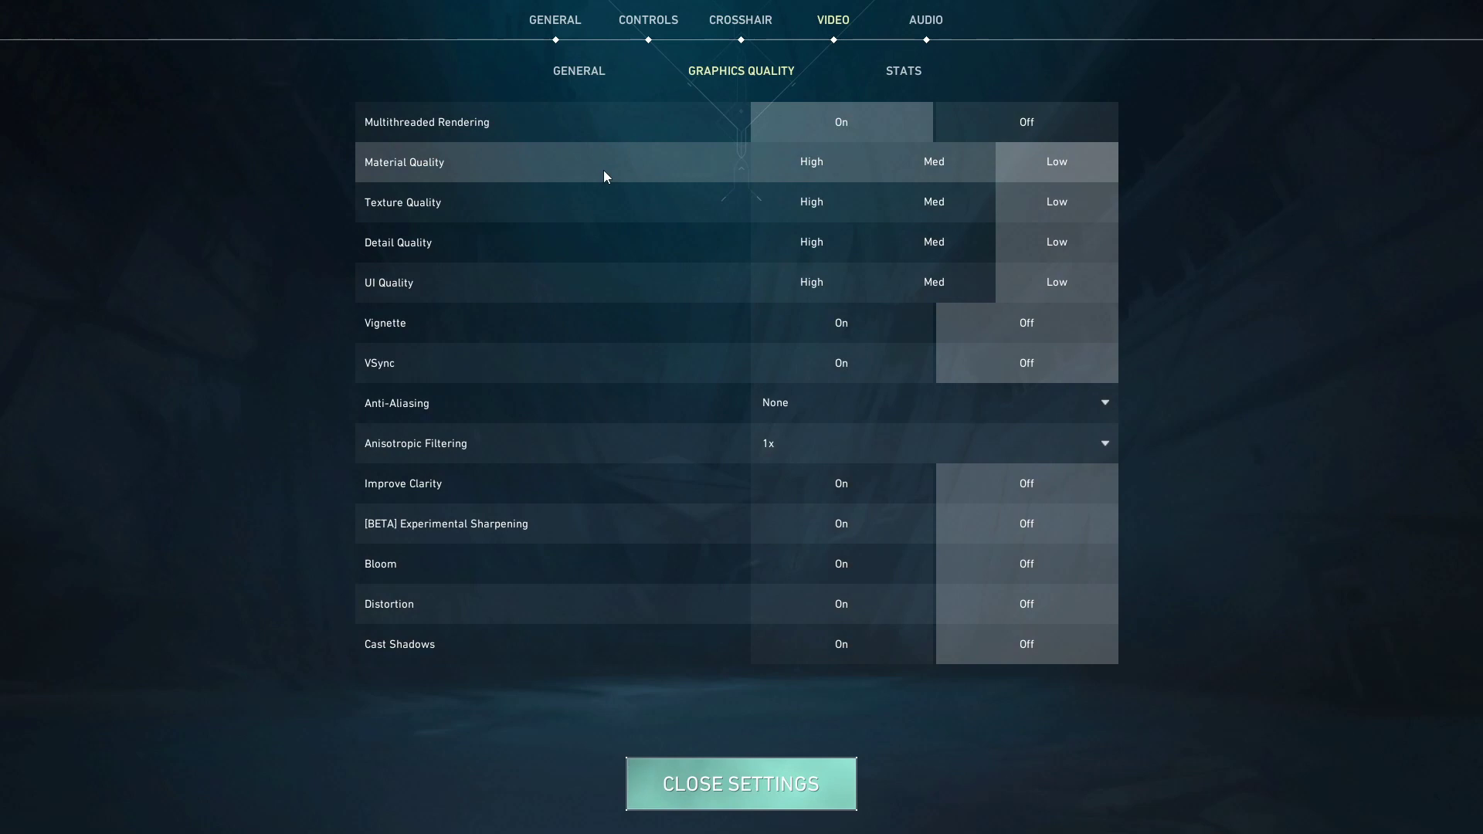
left_click(905, 75)
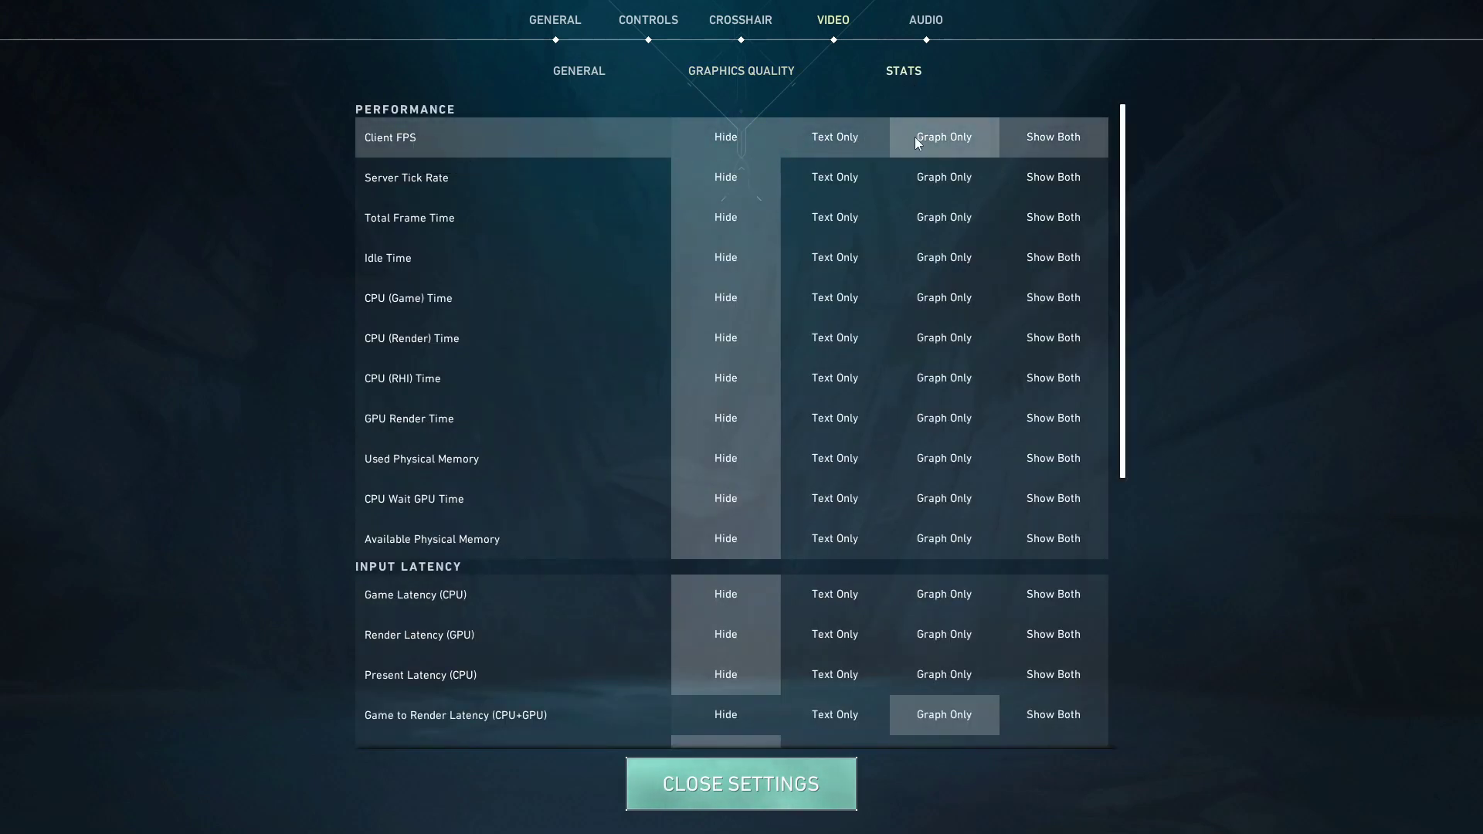
left_click(848, 140)
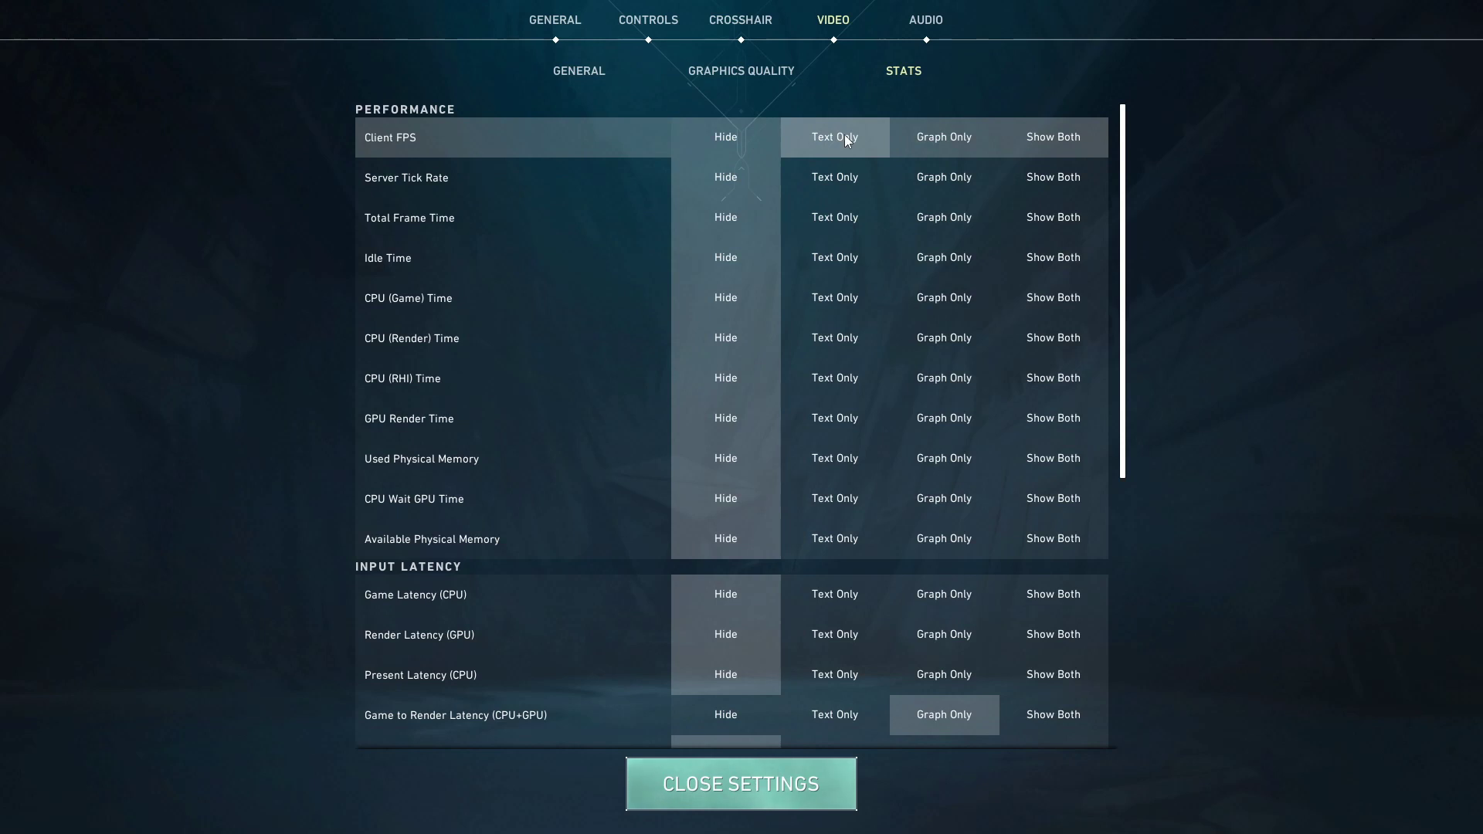
Set Game to Render Latency (CPU+GPU) to Graph Only, review the remaining network and gameplay stats, and close the settings.
scroll(847, 139, "down", 3)
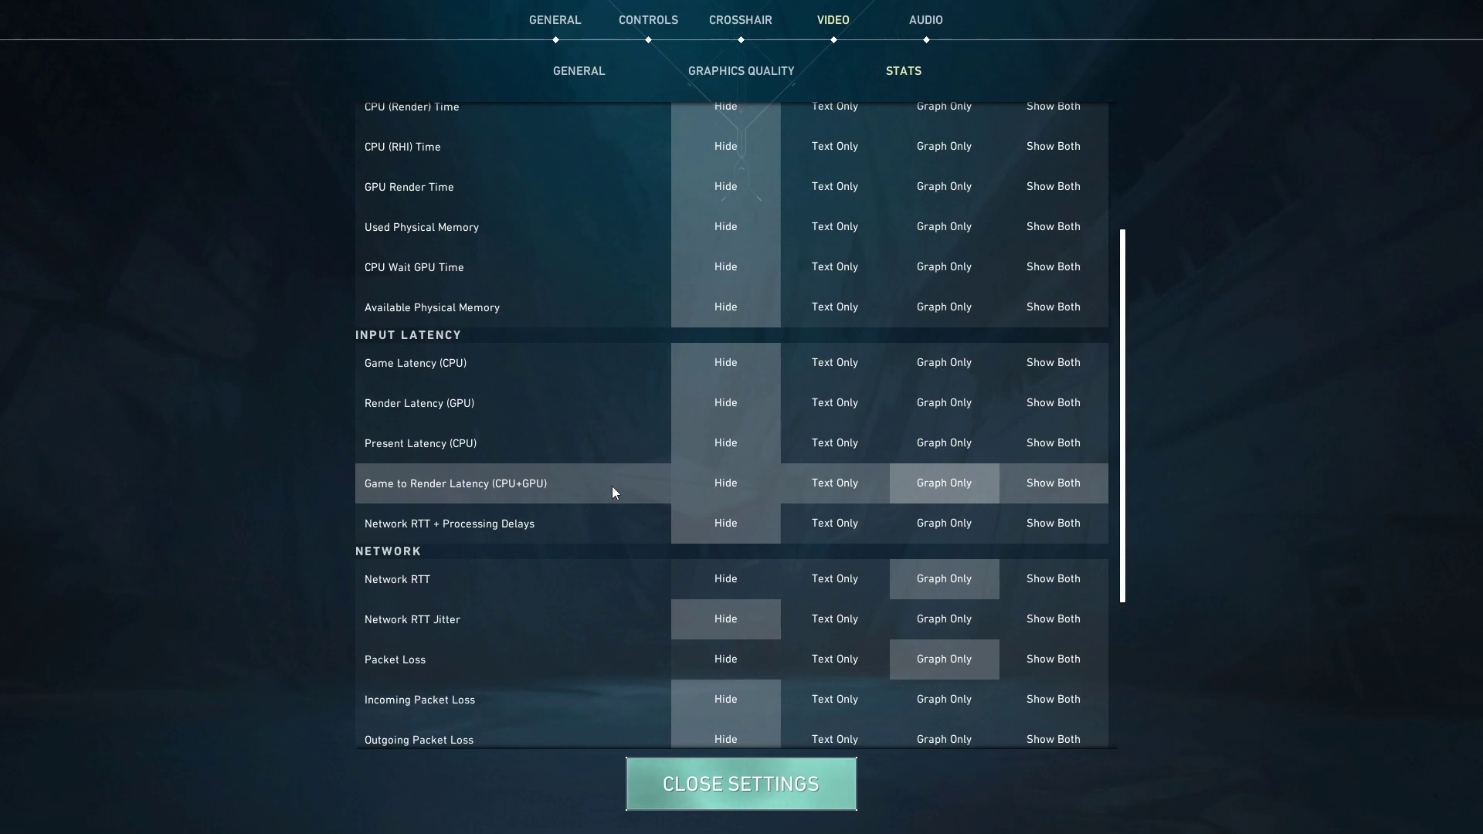
left_click(964, 491)
scroll(964, 486, "down", 2)
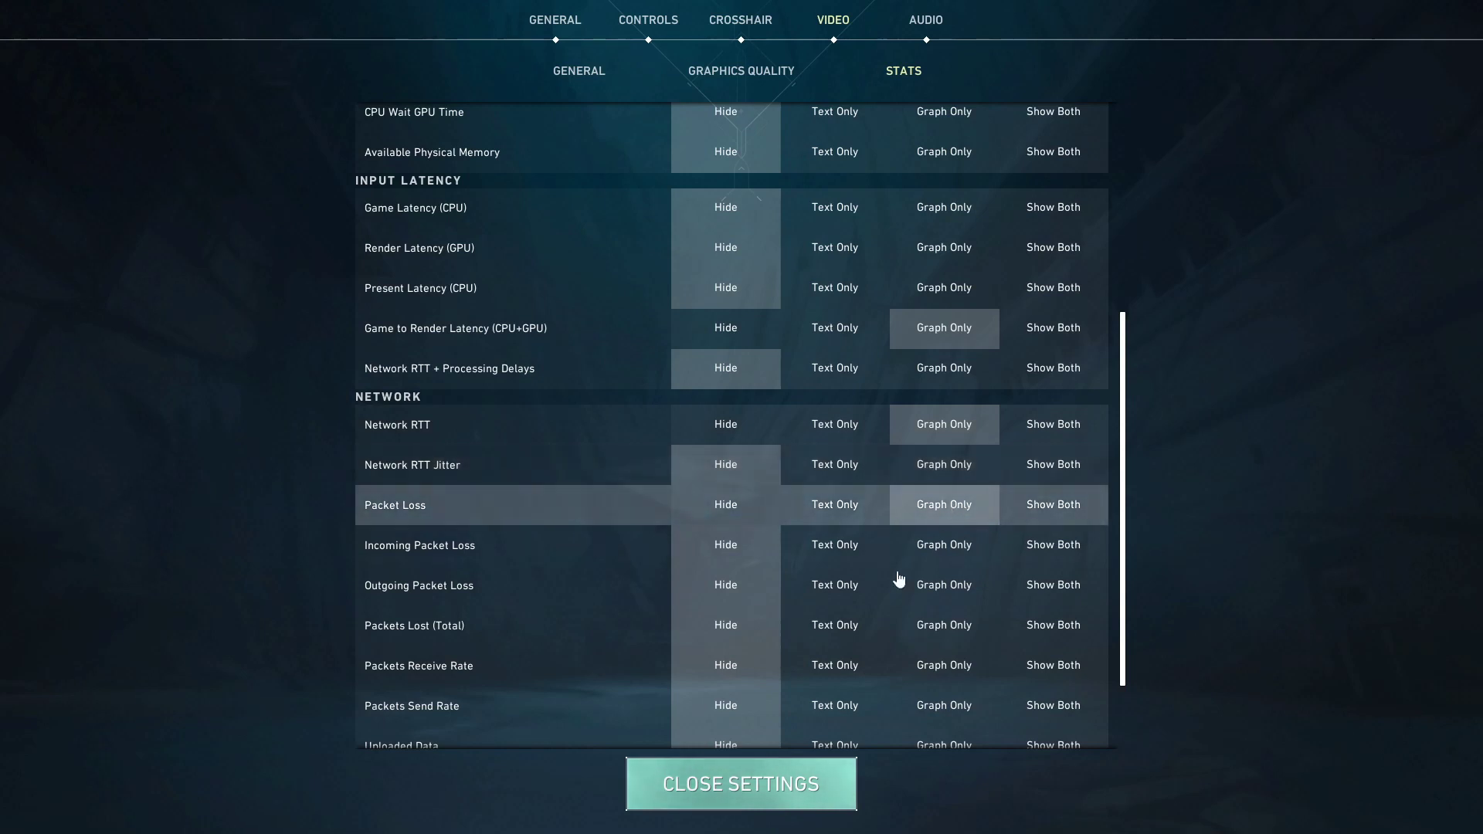
scroll(847, 653, "down", 3)
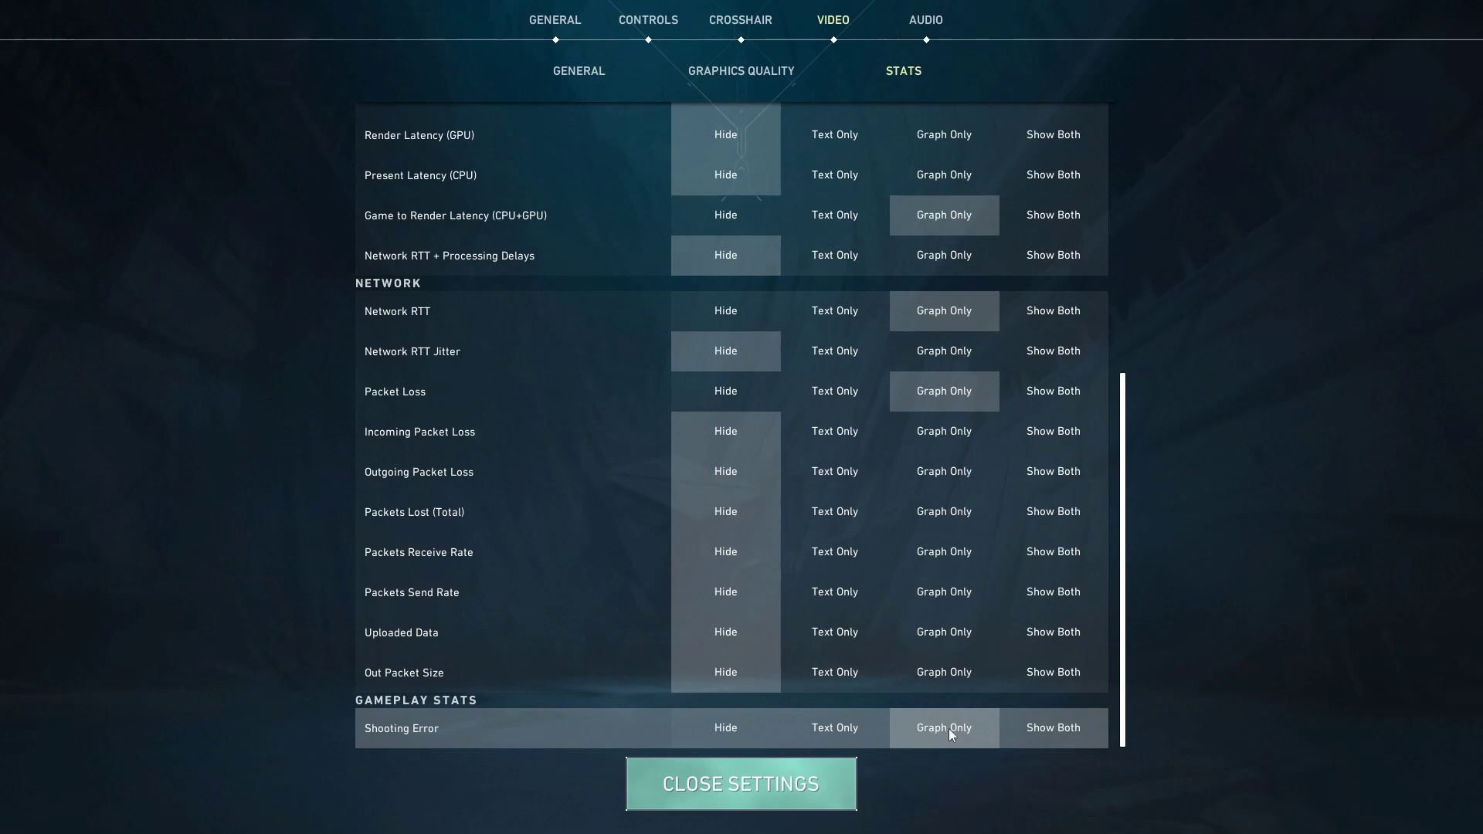
left_click(820, 786)
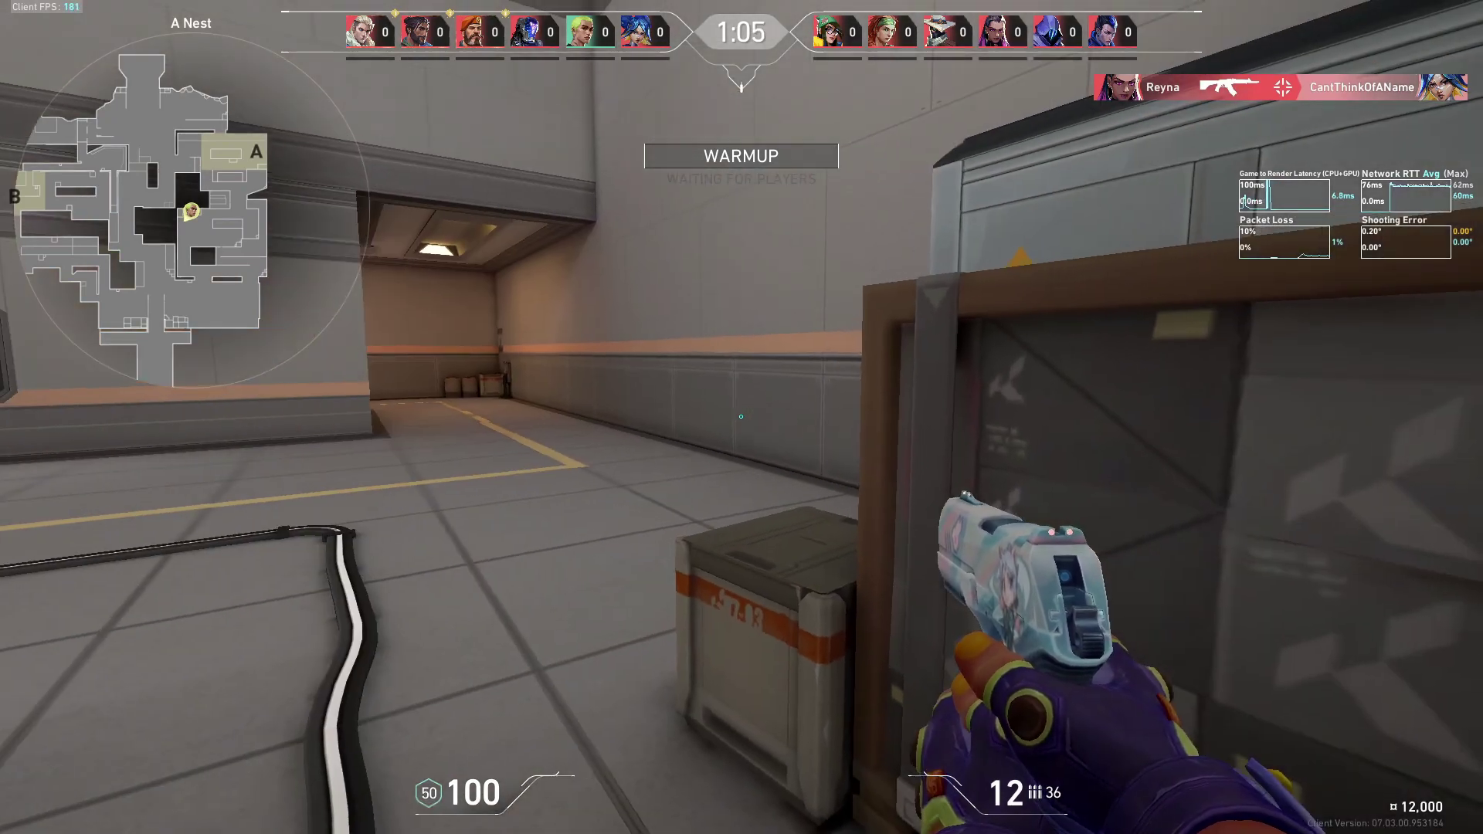
Strafe around in the warmup match to examine the Client FPS text and the latency graphs.
key("a")
key("d")
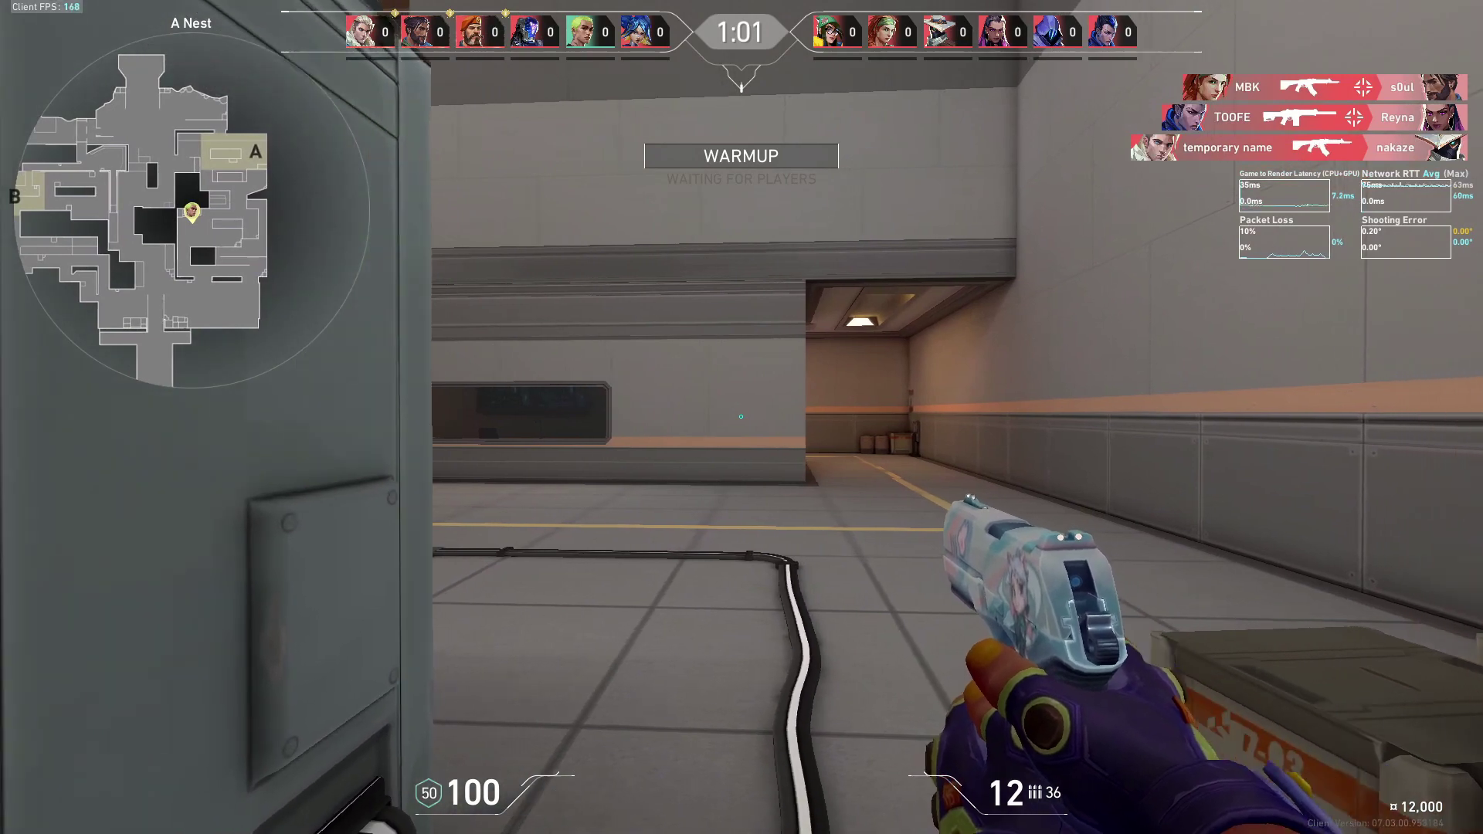
key("d")
key("a")
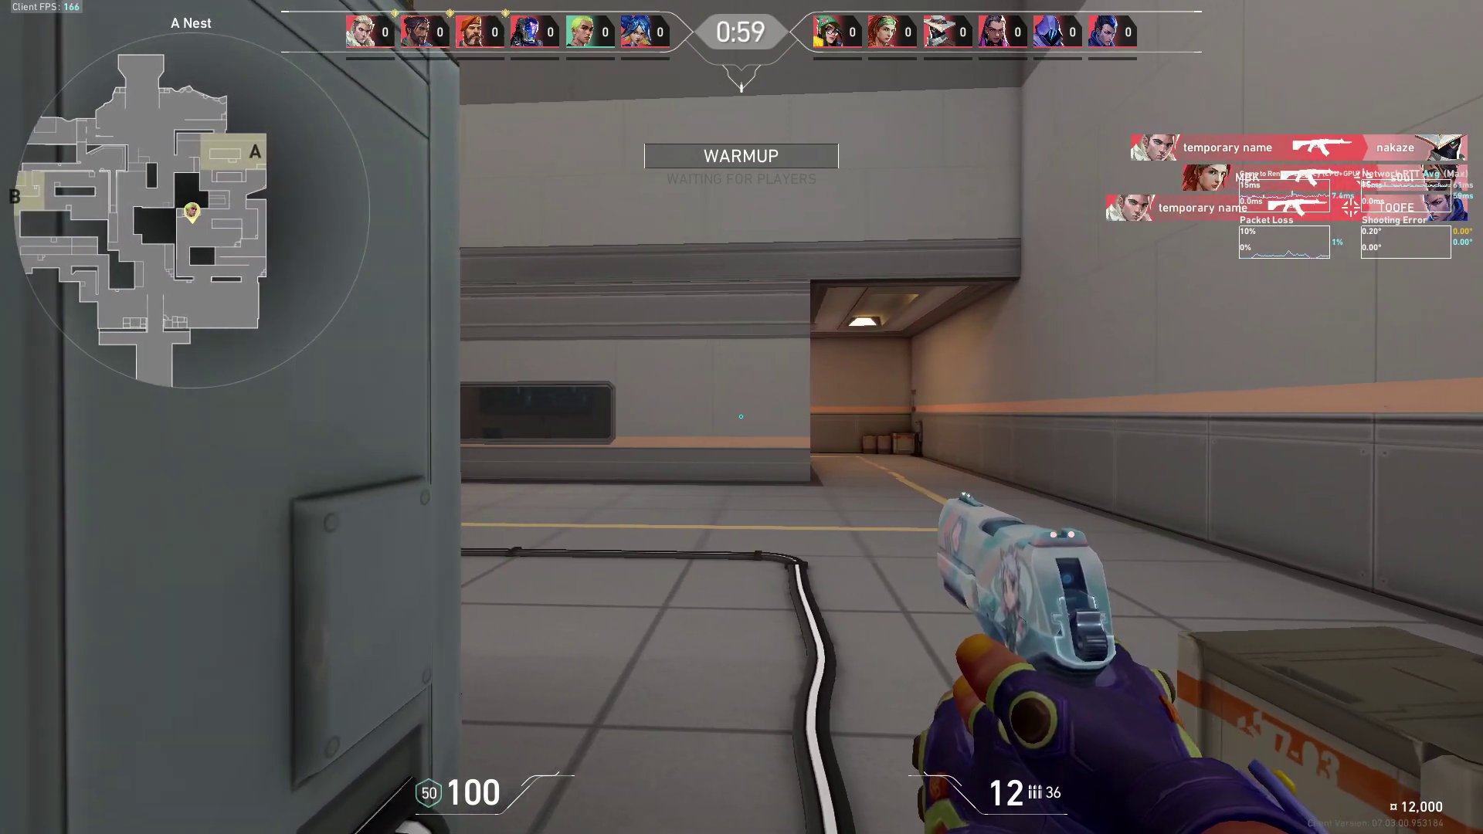
key("a")
key("a")
key("d")
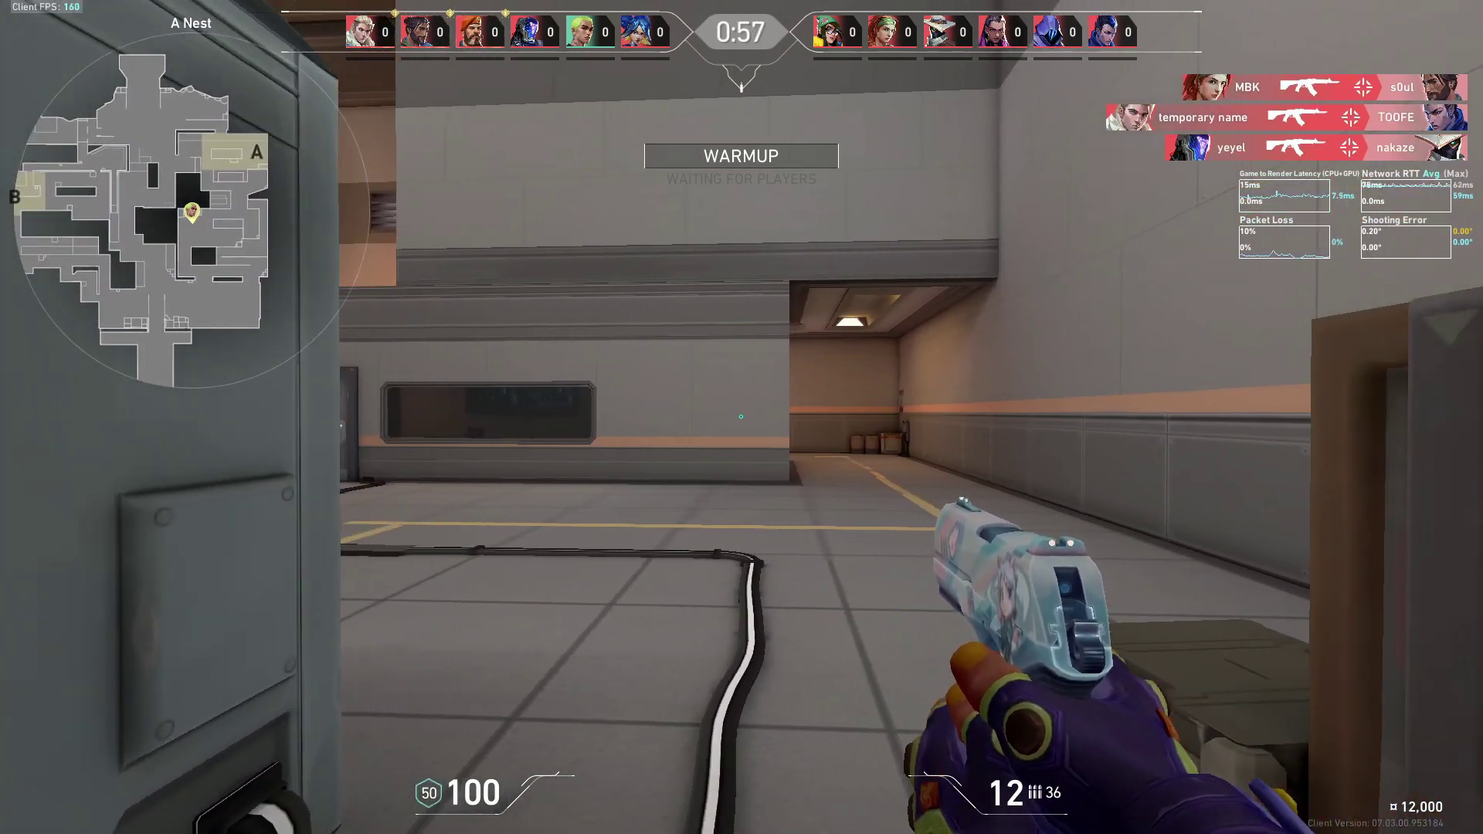
Fire the pistol both while strafing and between movements to examine the Shooting Error graph.
left_click(741, 417)
left_click(741, 417)
key("a")
left_click(740, 417)
left_click(741, 417)
key("d")
left_click(740, 417)
left_click(741, 417)
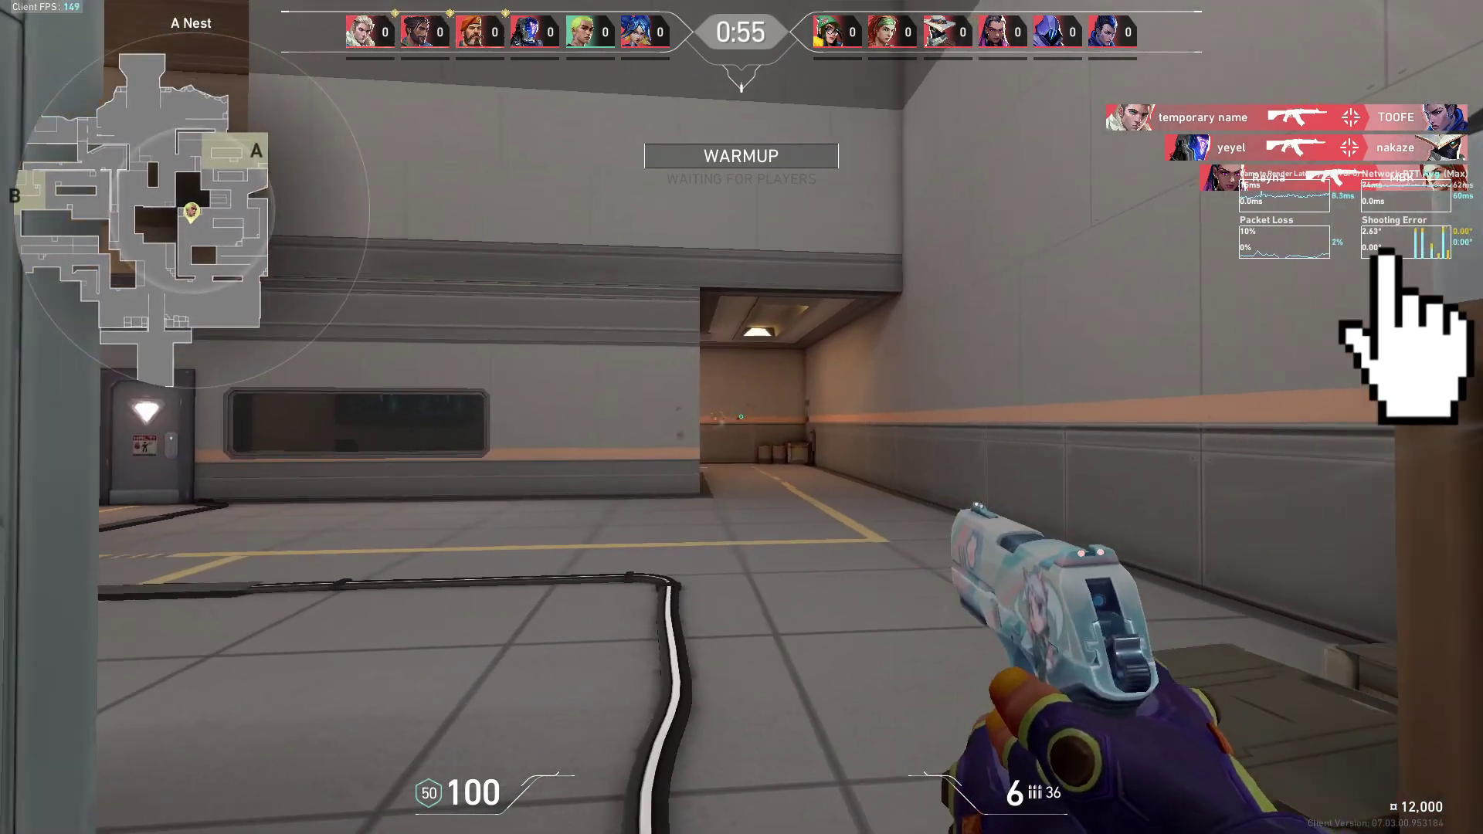
key("a")
left_click(740, 417)
key("d")
left_click(741, 417)
left_click(740, 417)
left_click(741, 417)
left_click(741, 417)
key("a")
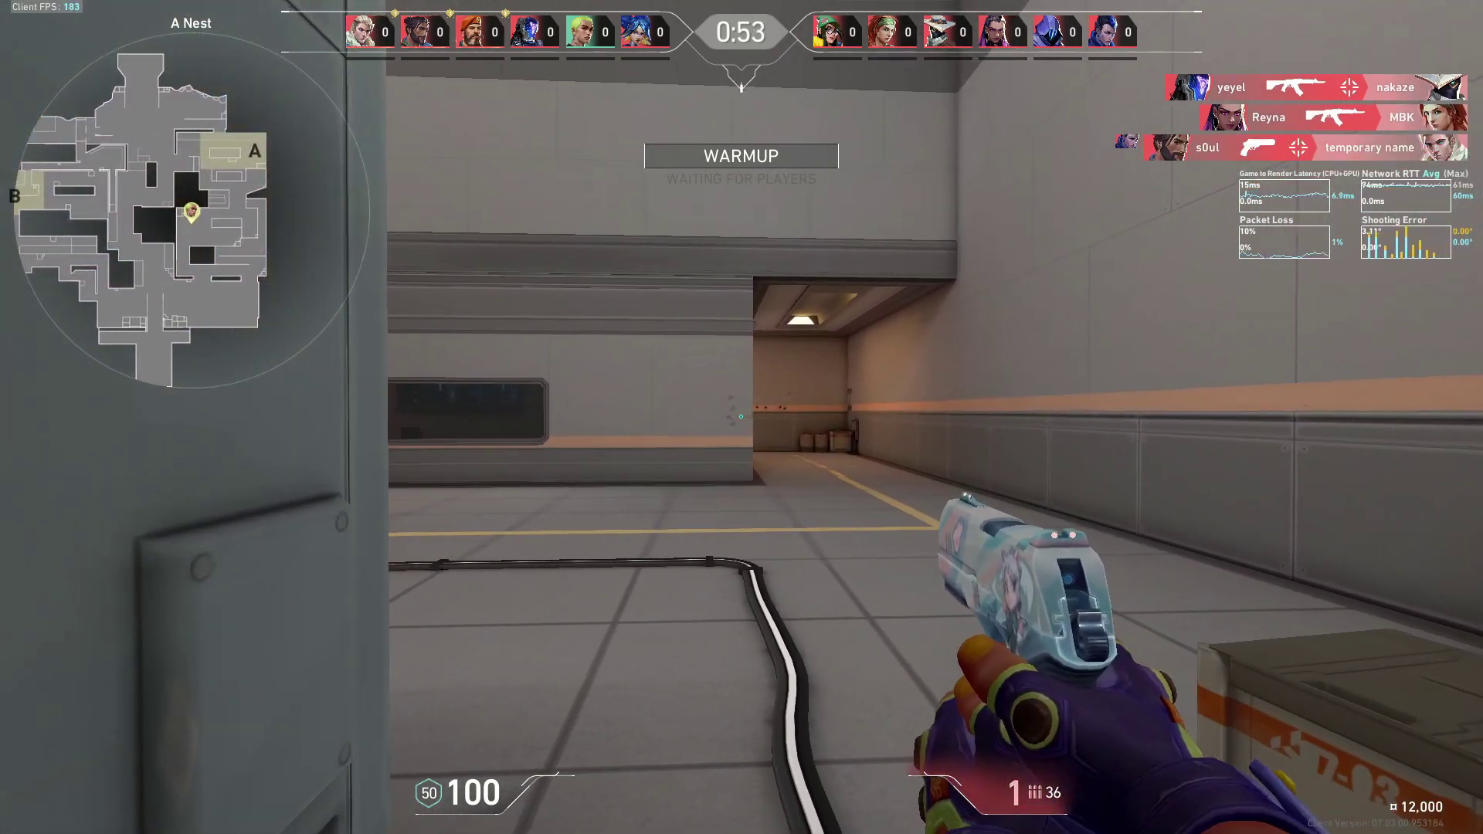
key("d")
left_click(741, 417)
key("a")
key("d")
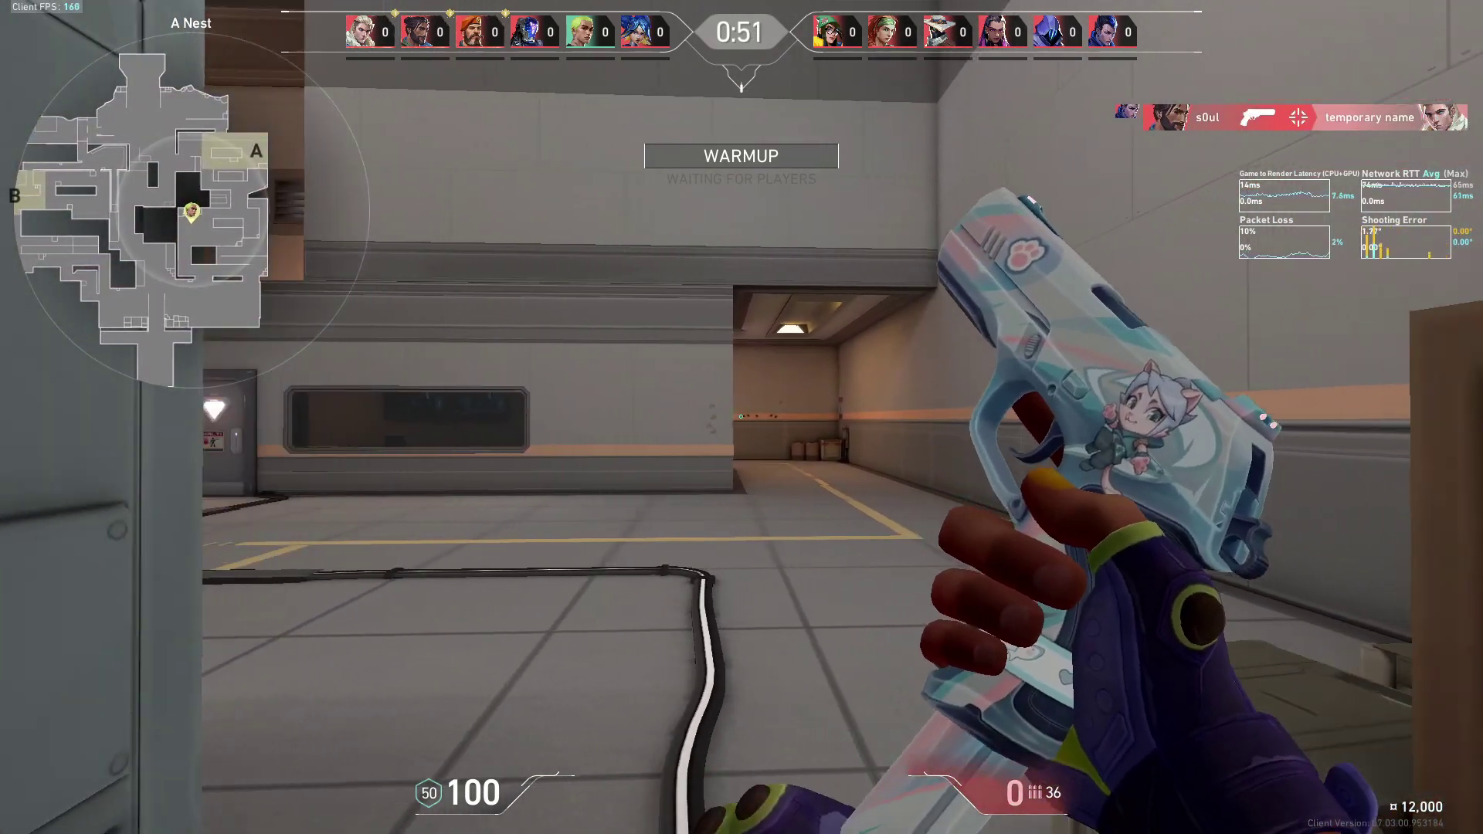
left_click(741, 416)
left_click(740, 416)
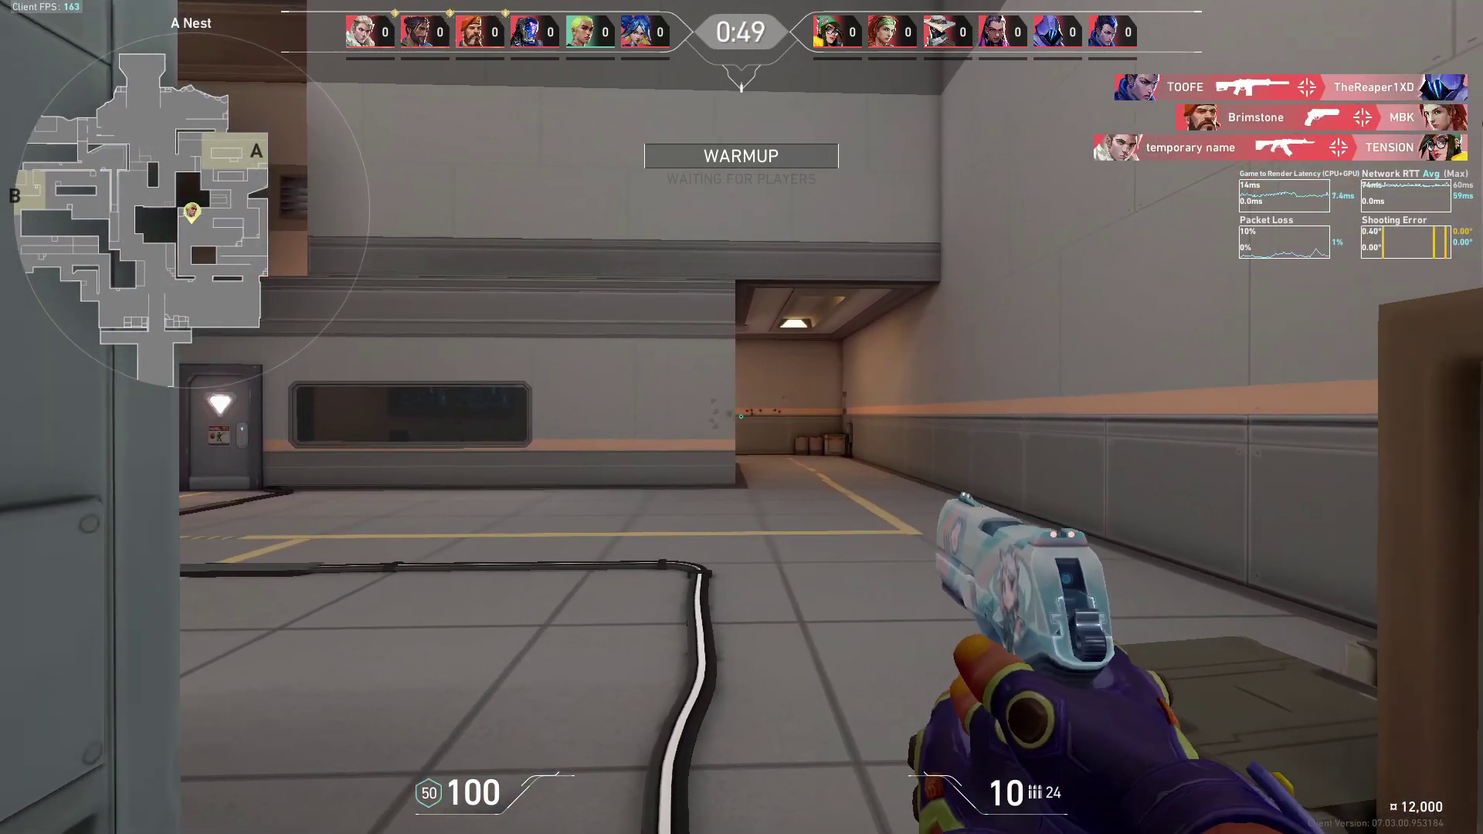
key("a")
left_click(740, 416)
key("d")
left_click(741, 417)
key("a")
left_click(741, 416)
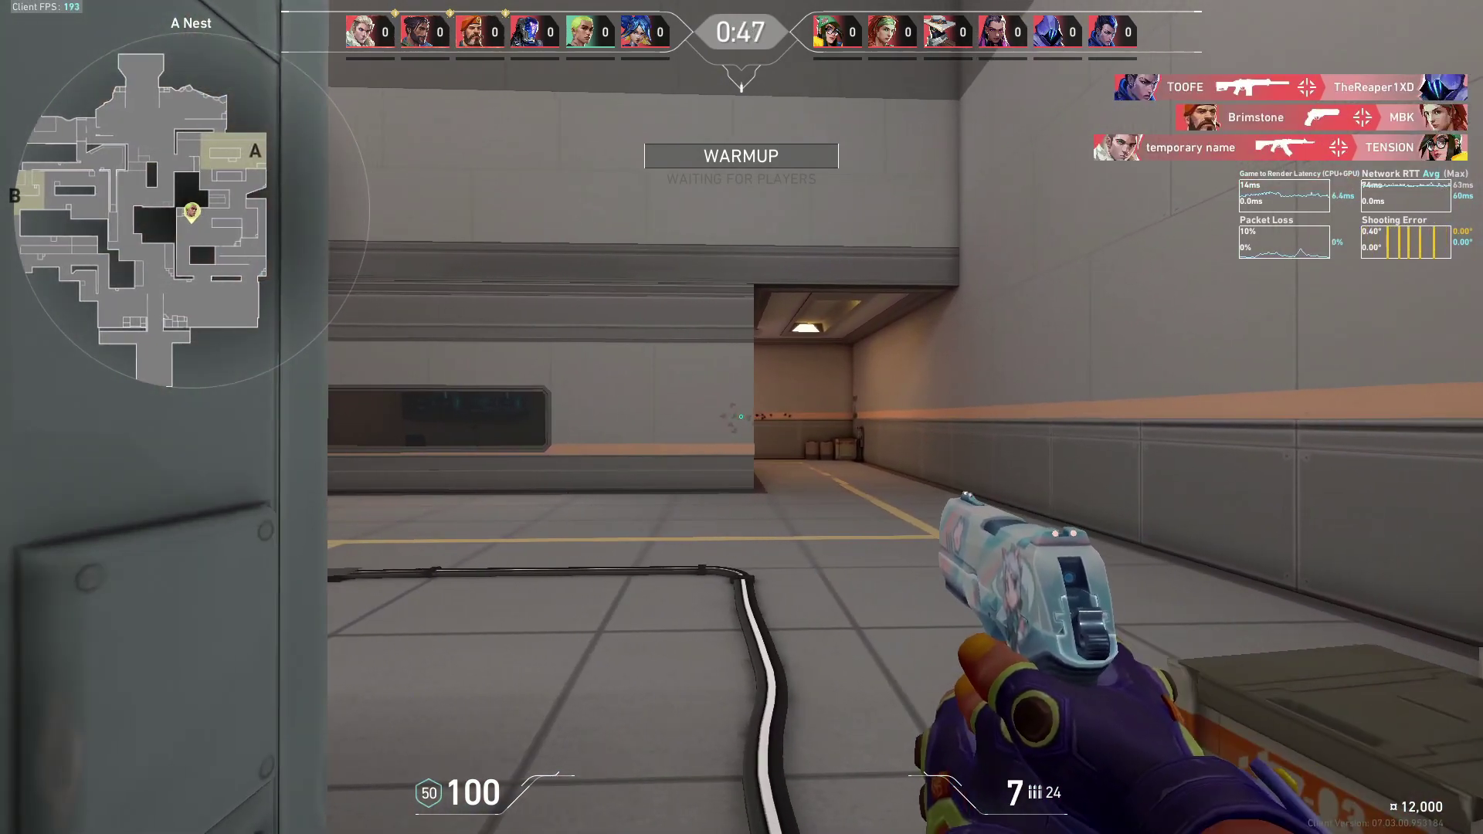
Keep moving near the crates without shooting to examine the Packet Loss graph.
key("s")
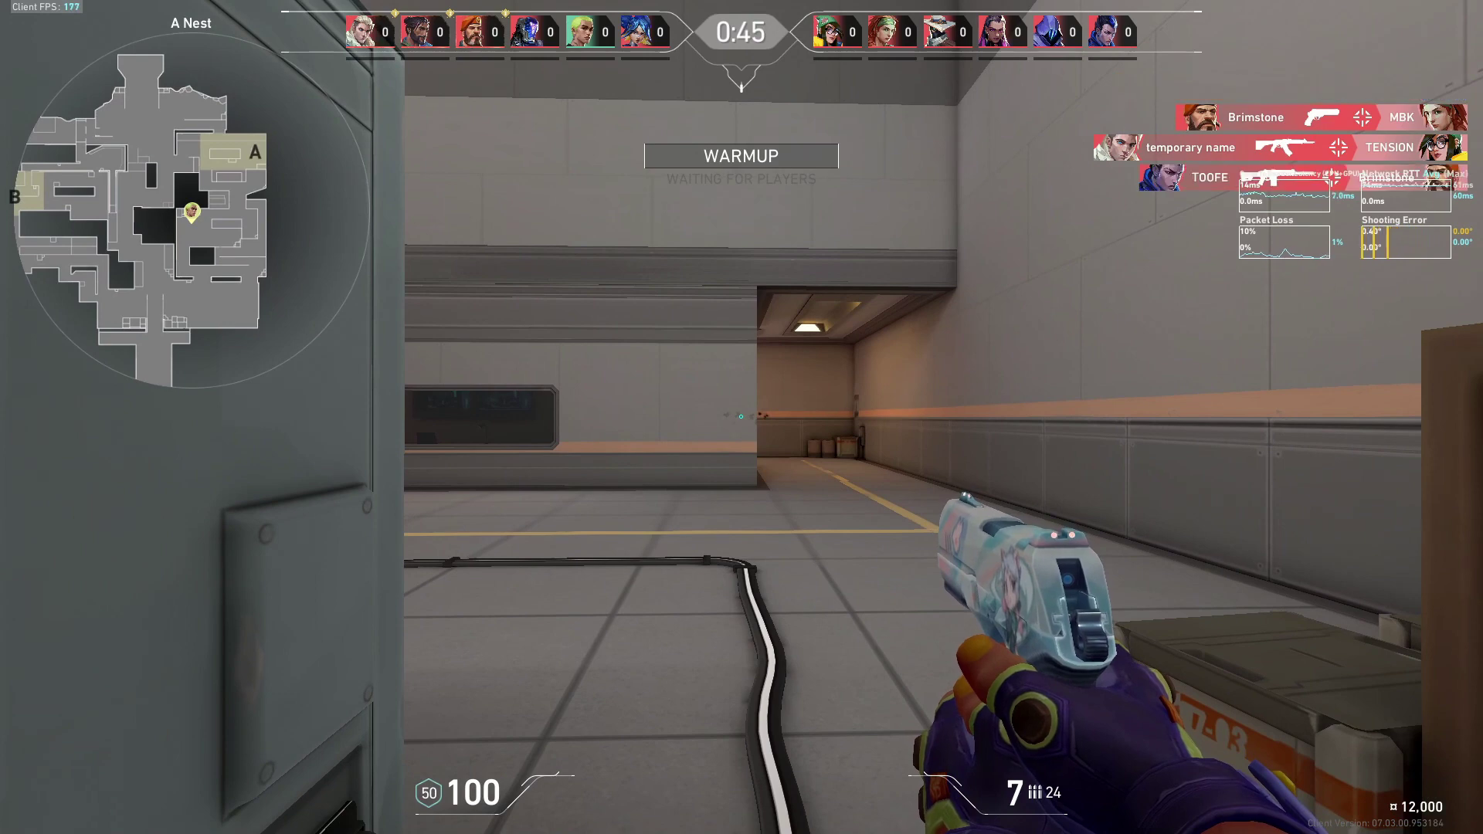
key("d")
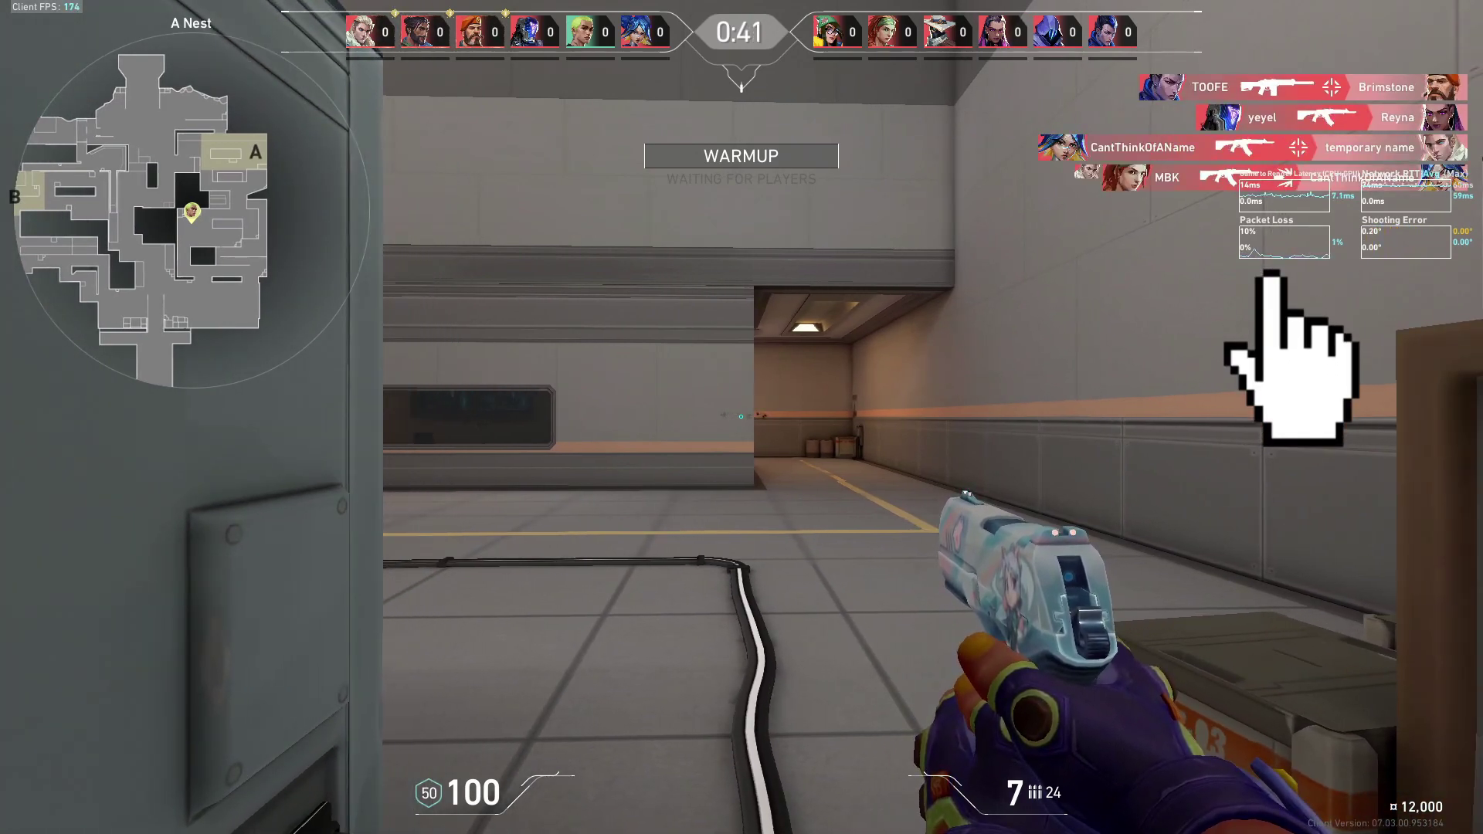
key("a")
key("d")
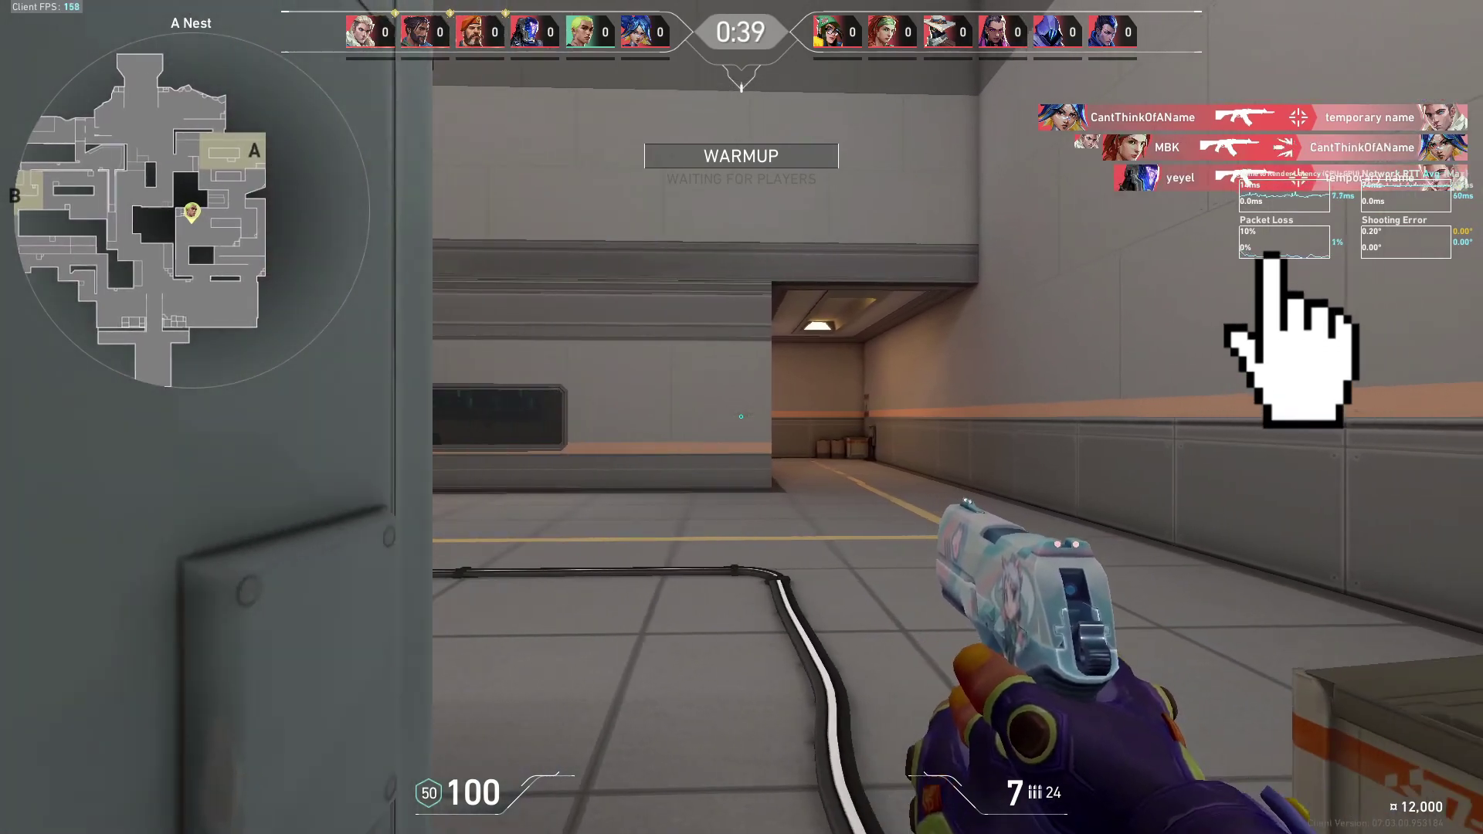
key("a")
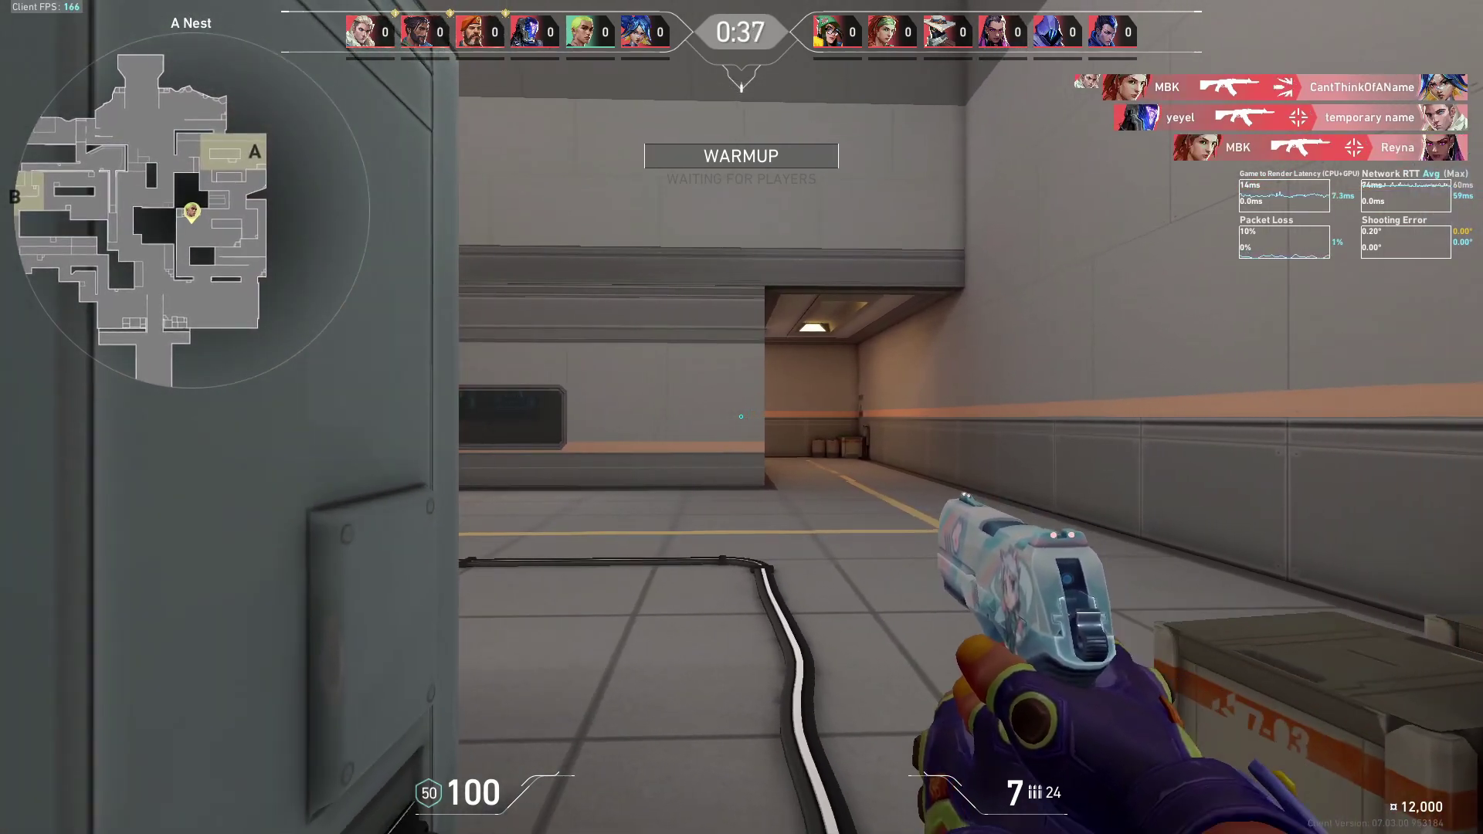
key("d")
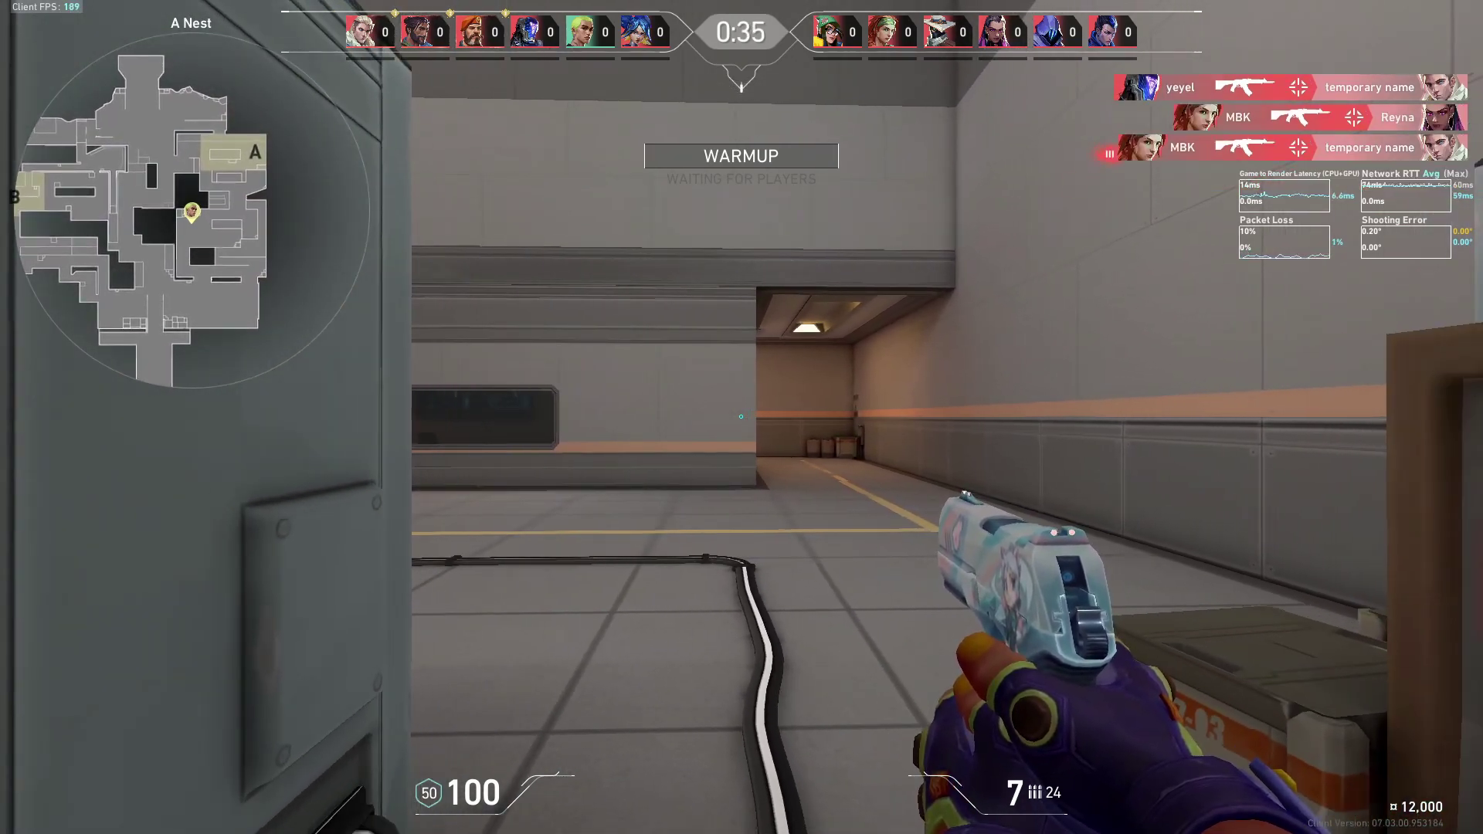
Fire the Vandal at the distant opponent beyond the crates, and move into the A Belt corridor with the knife equipped.
key("1")
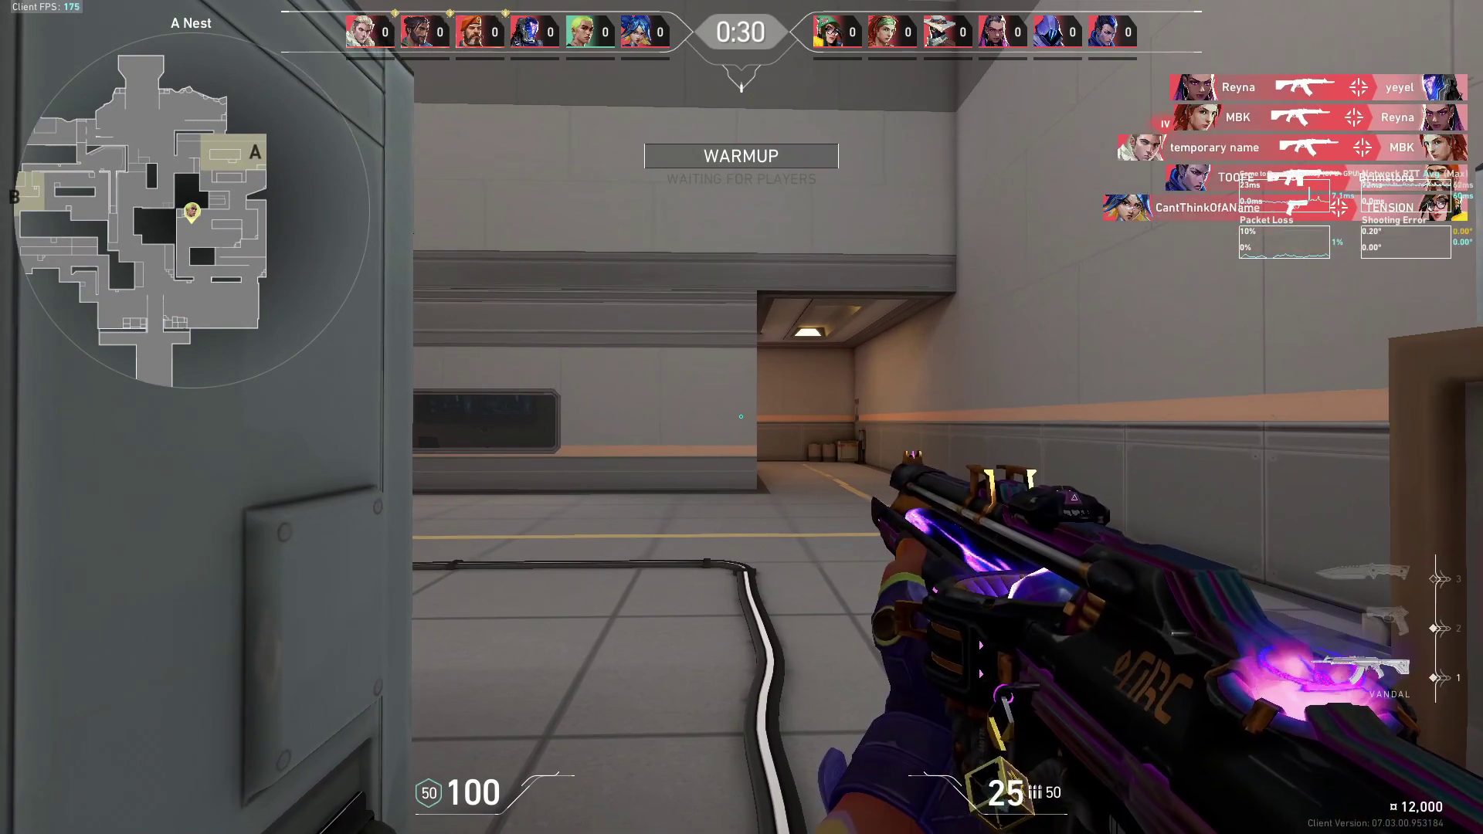
key("d")
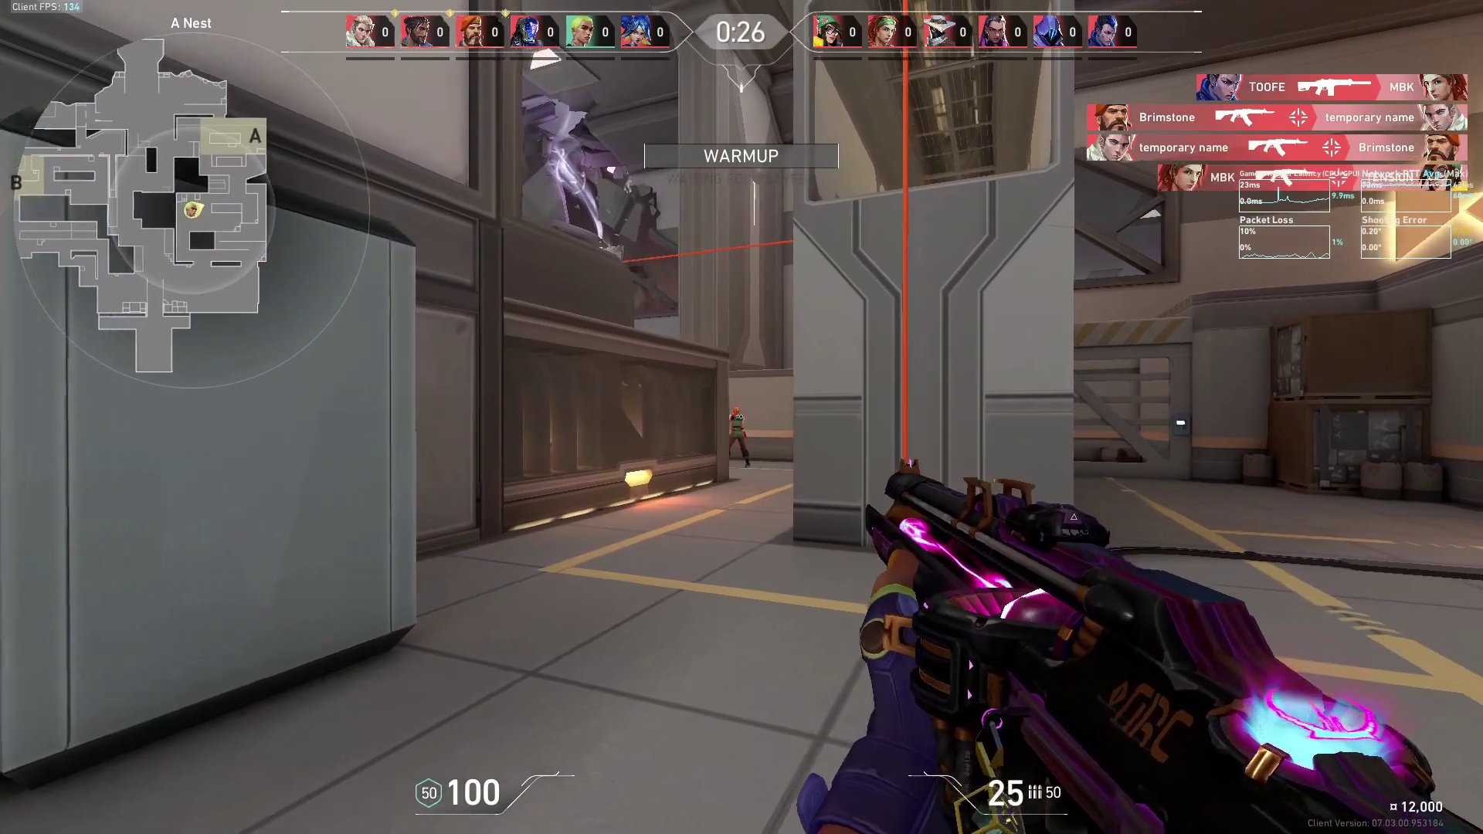
left_click(740, 417)
key("d")
left_click(740, 416)
key("3")
key("w")
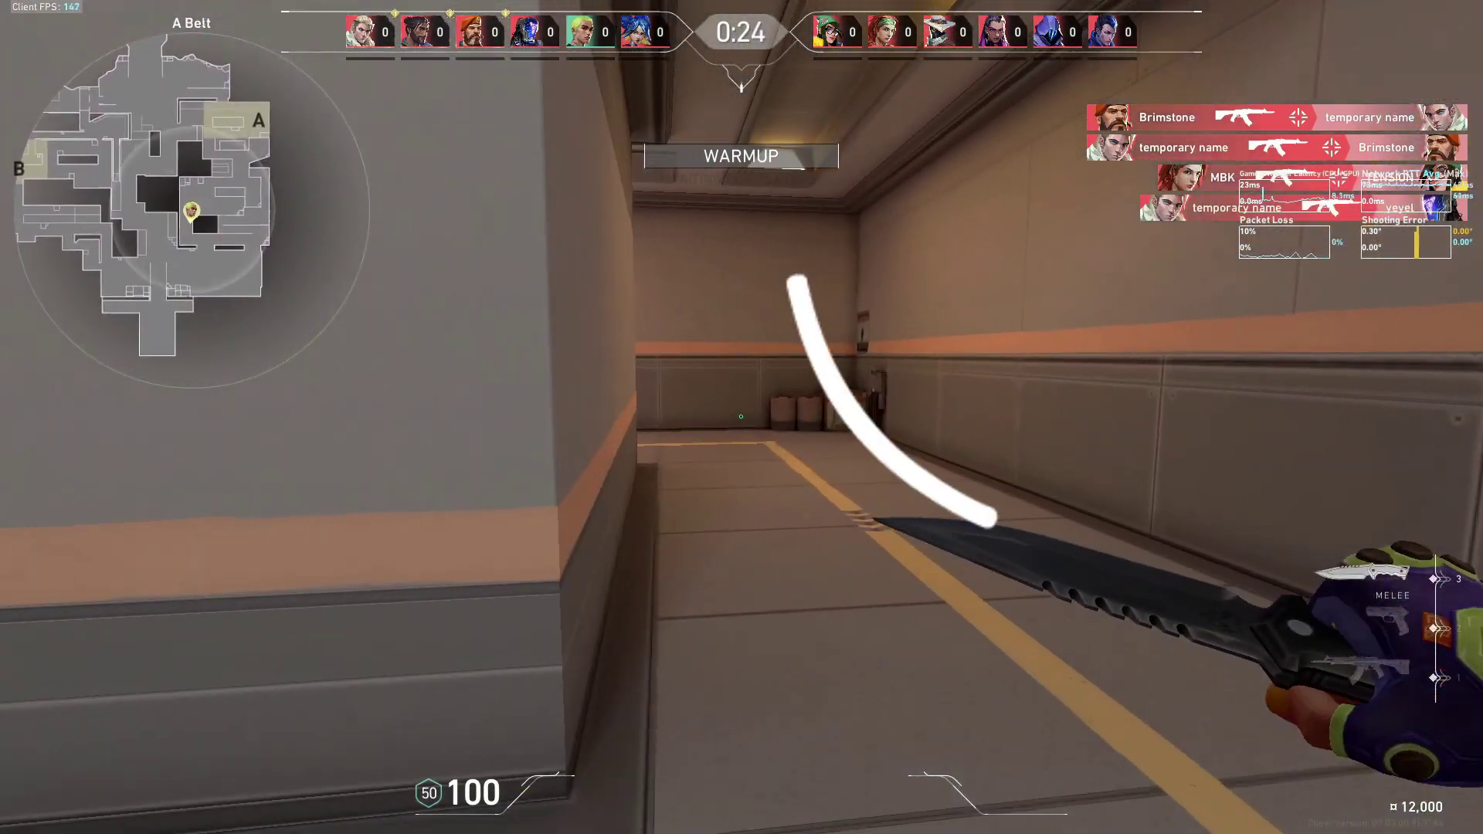
key("a")
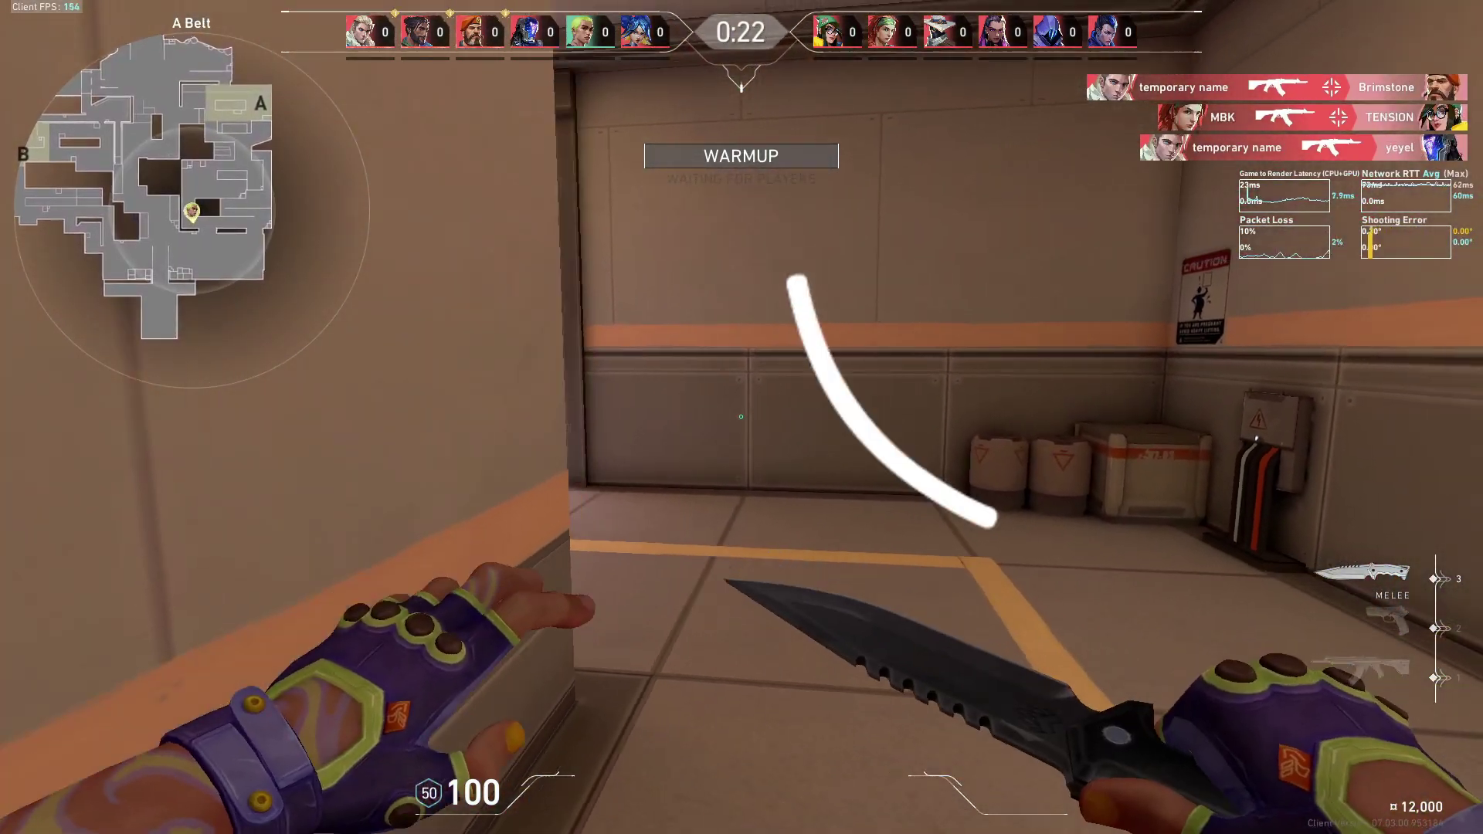
key("d")
key("a")
left_click(741, 416)
key("d")
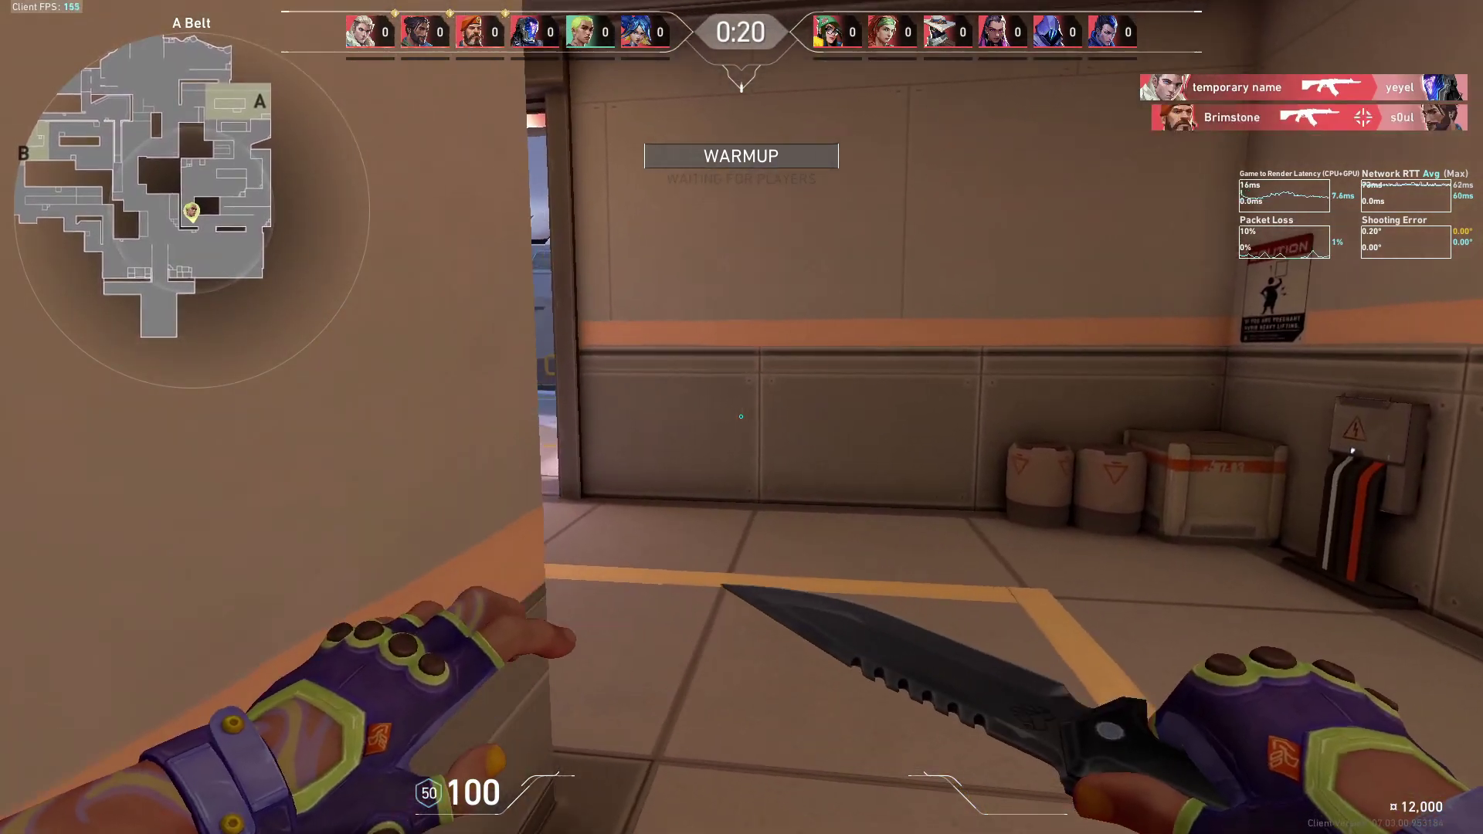
key("a")
key("d")
key("a")
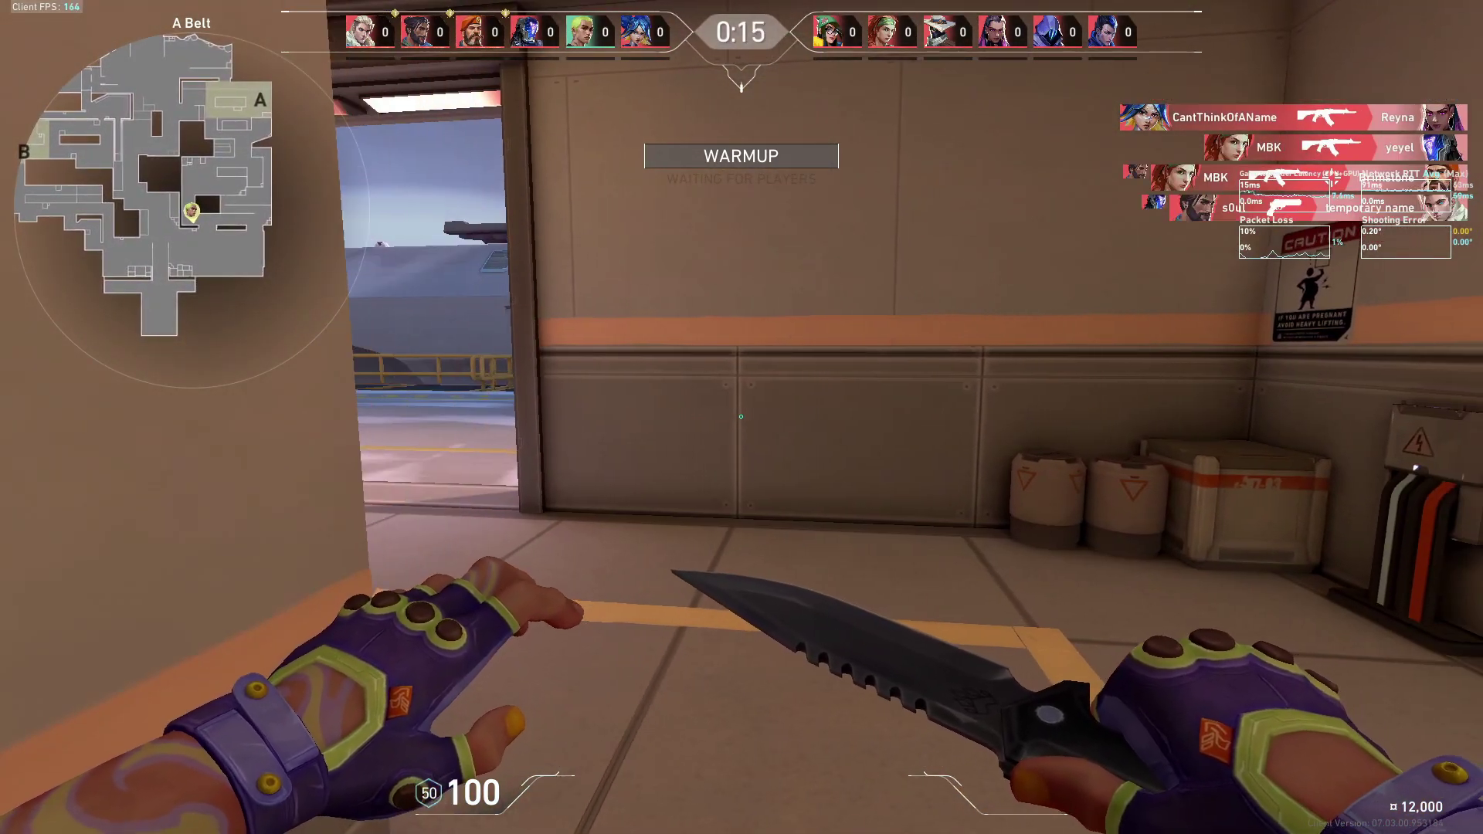
key("d")
key("a")
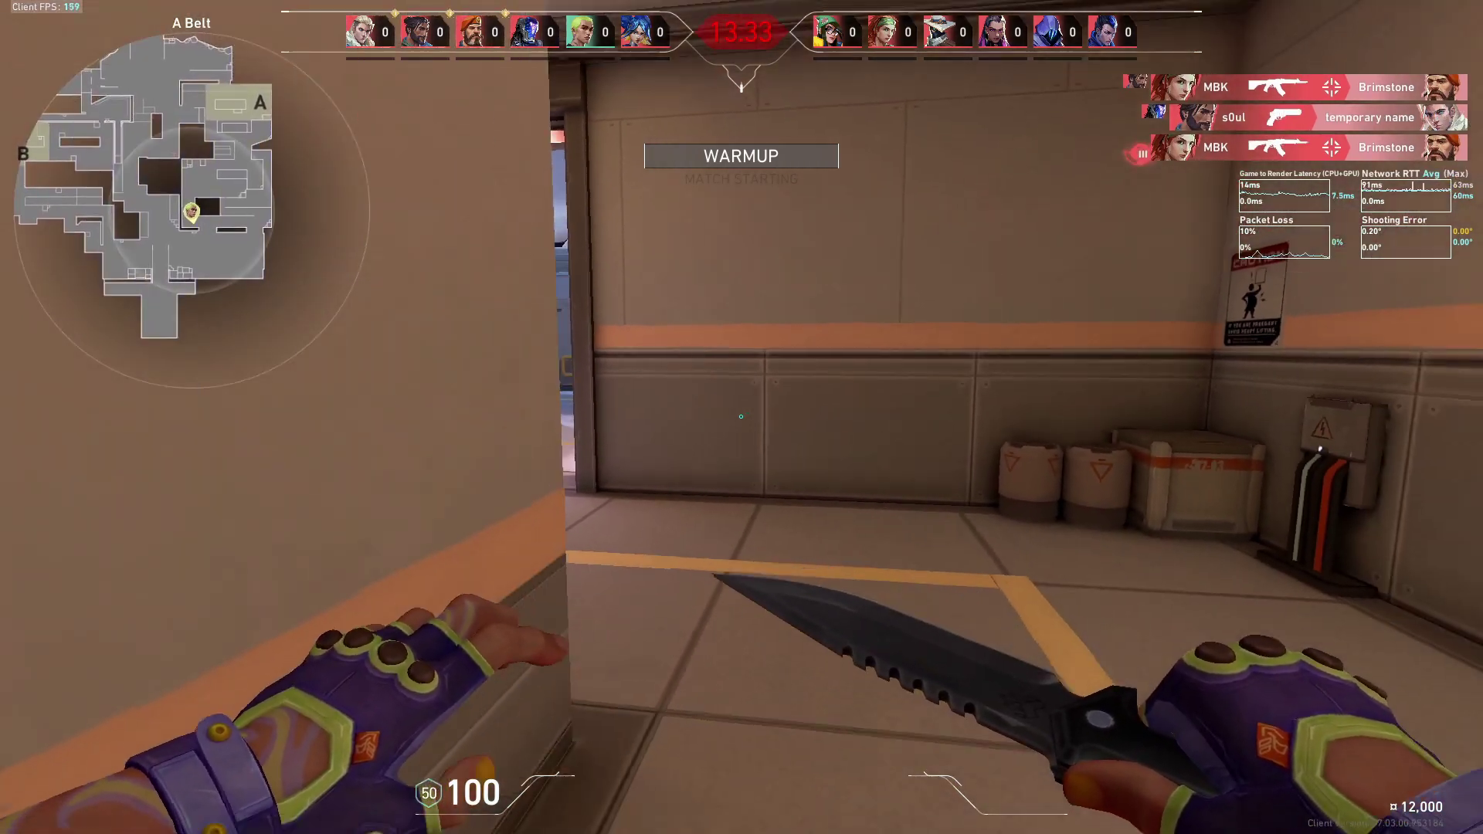
key("d")
key("a")
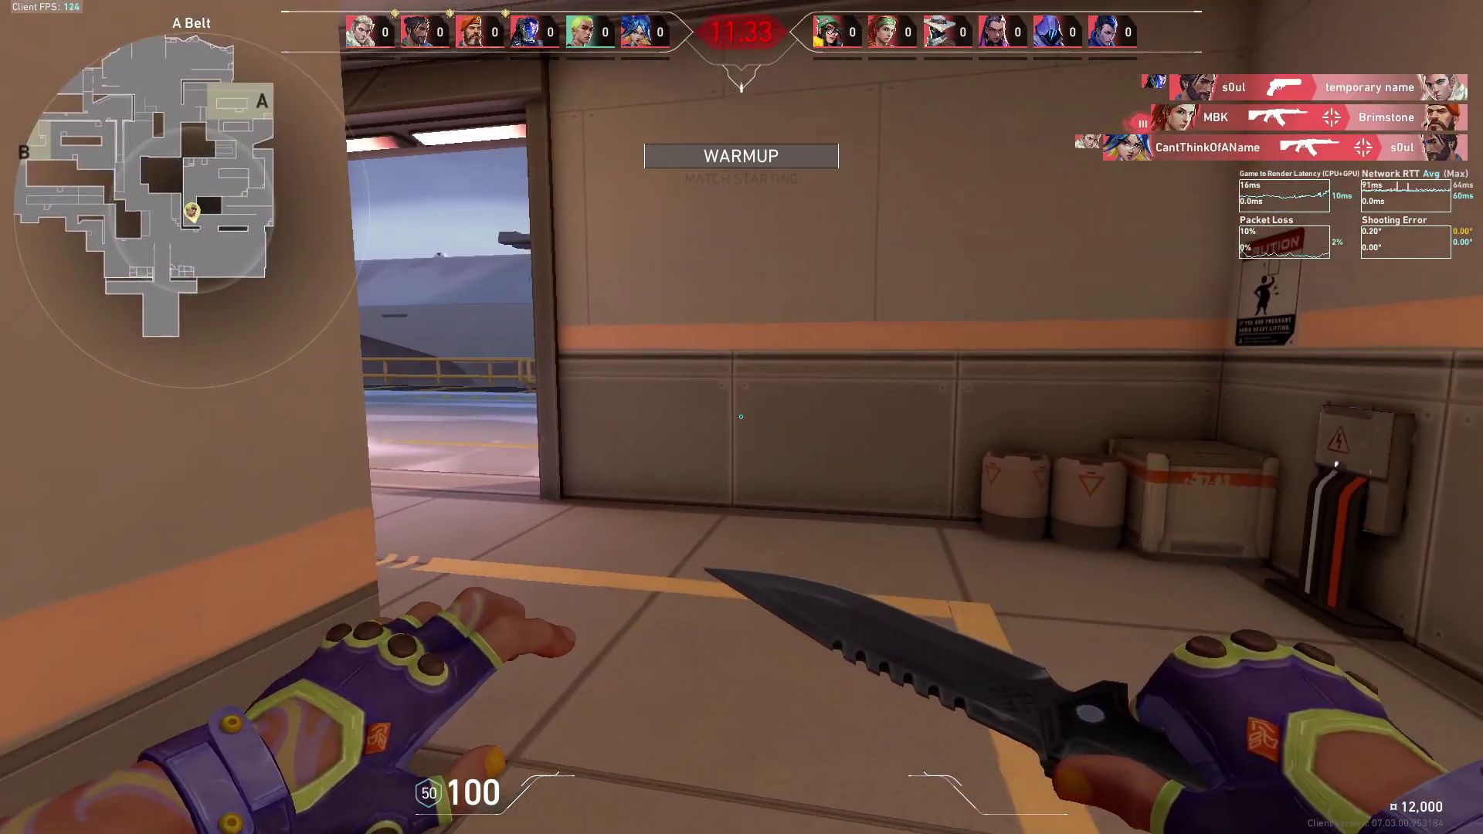
key("d")
key("a")
key("d")
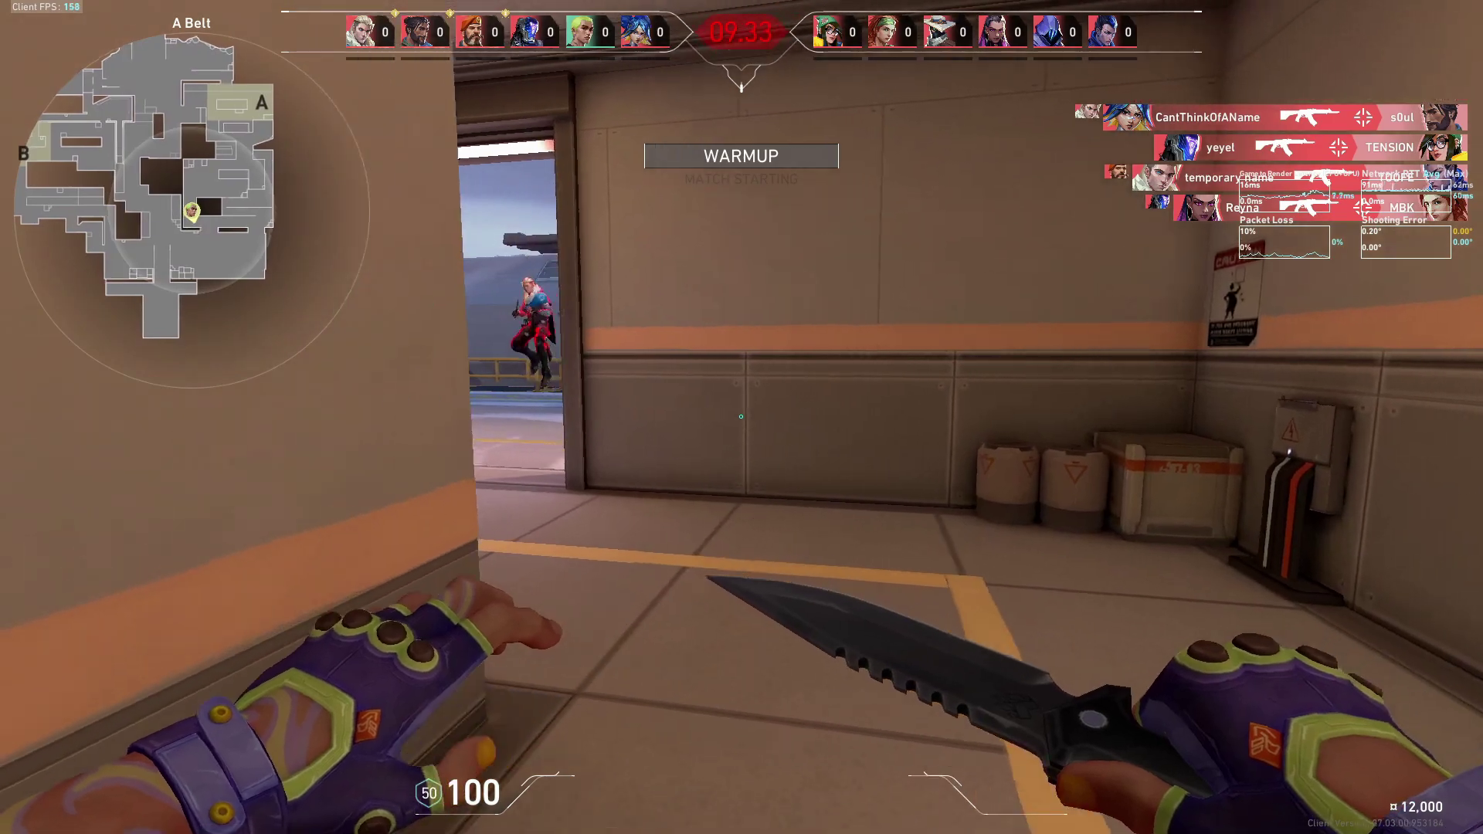
key("d")
key("d")
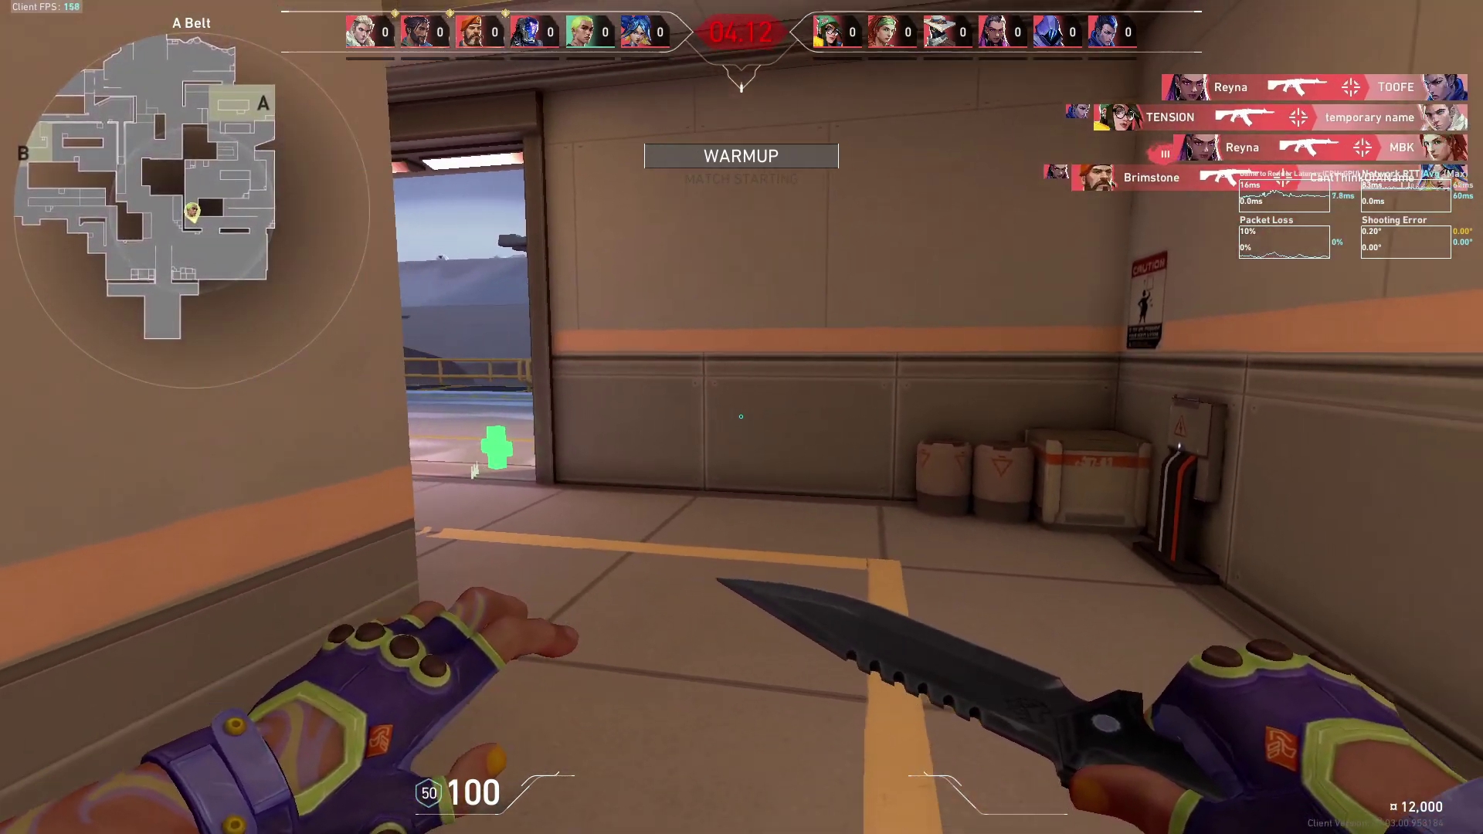
key("a")
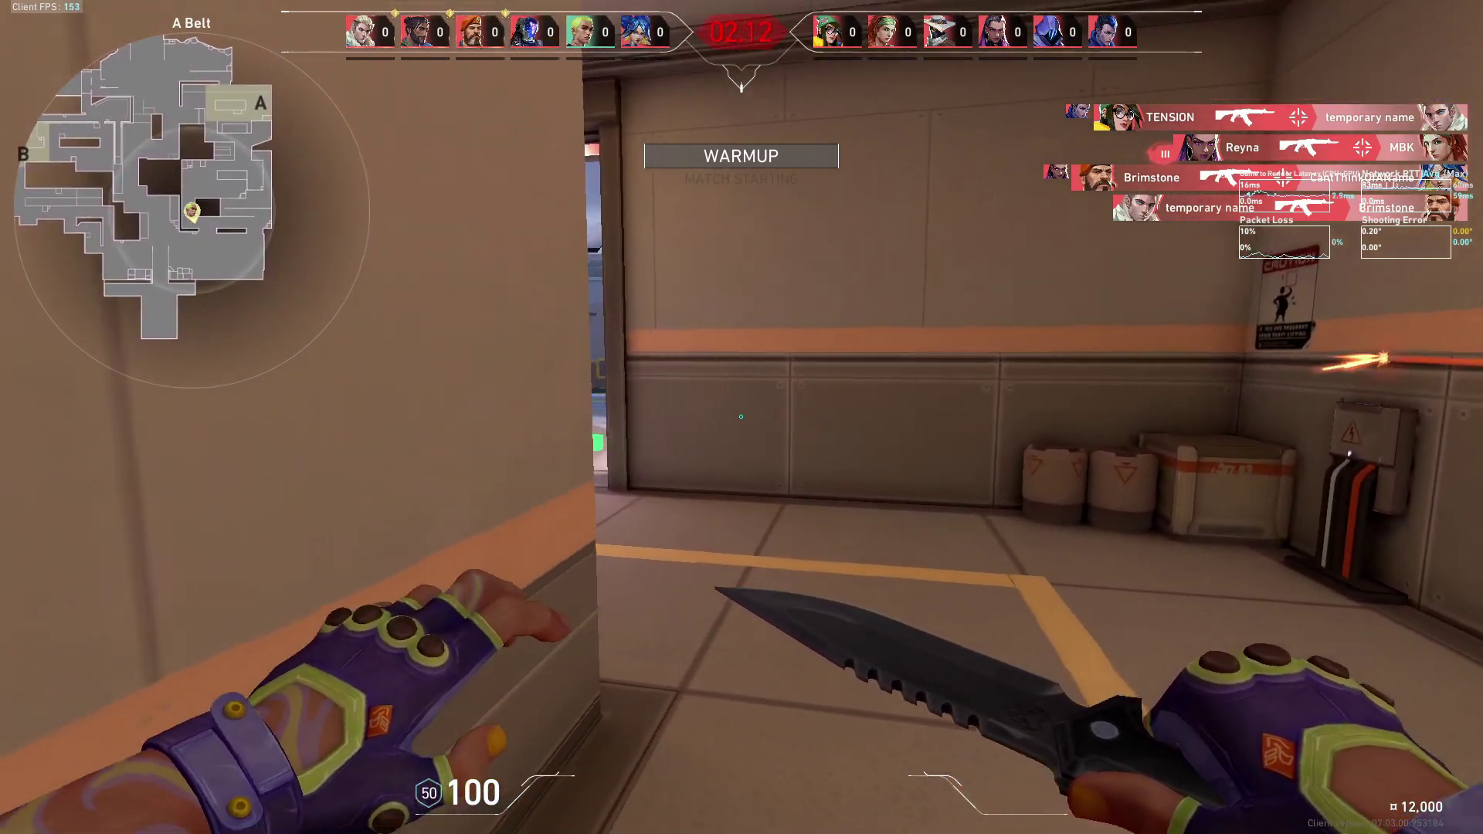
key("w")
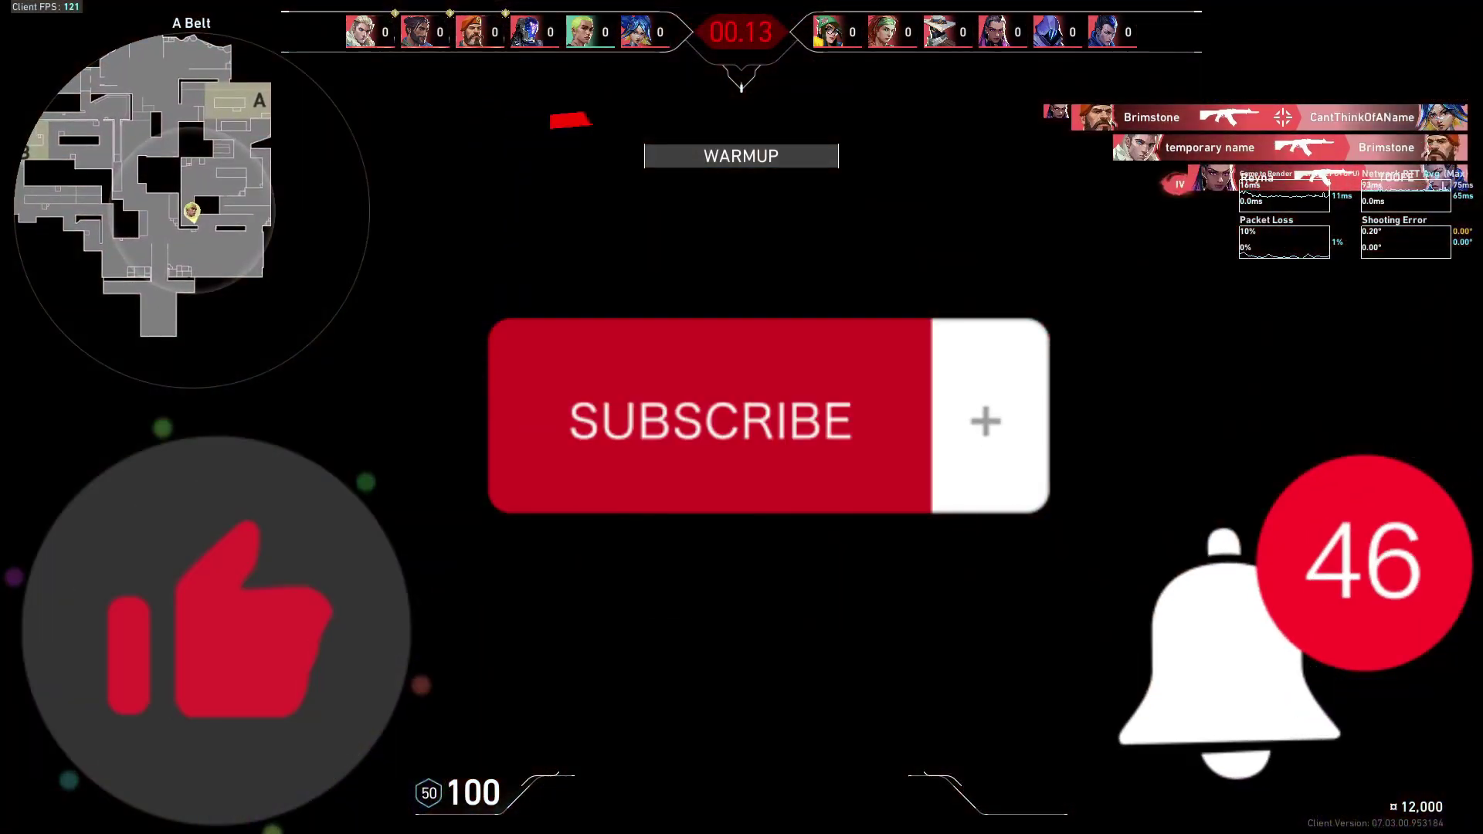